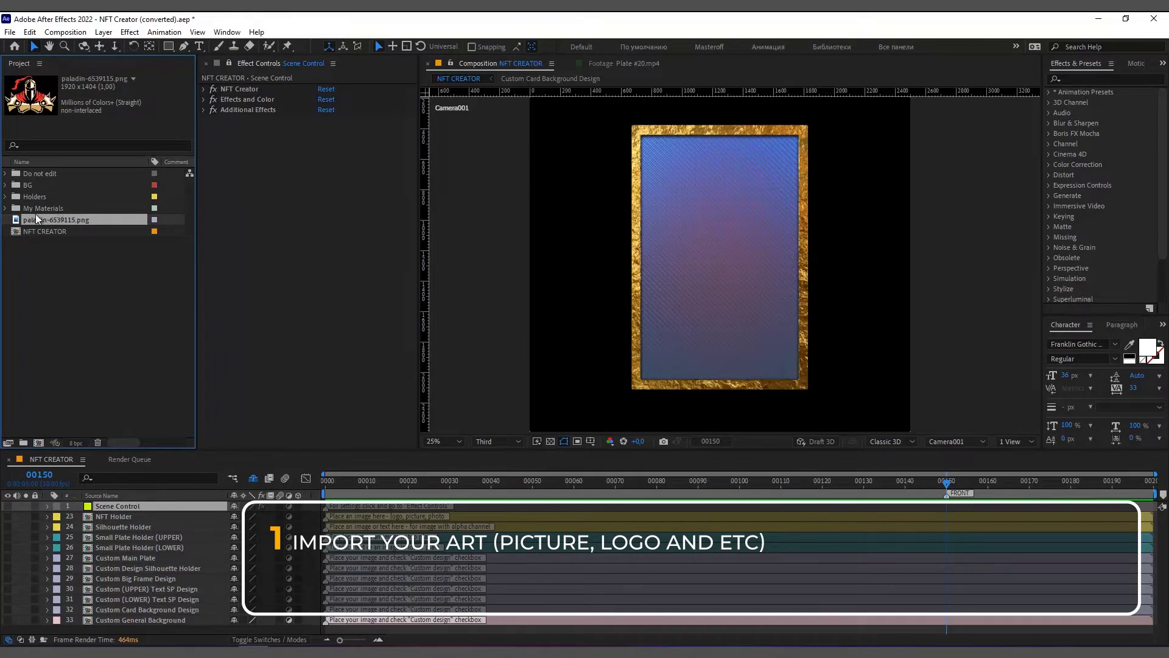
# Move the imported paladin-6539115.png into the My Materials folder of the project.
pyautogui.moveTo(33, 216); pyautogui.dragTo(30, 208)
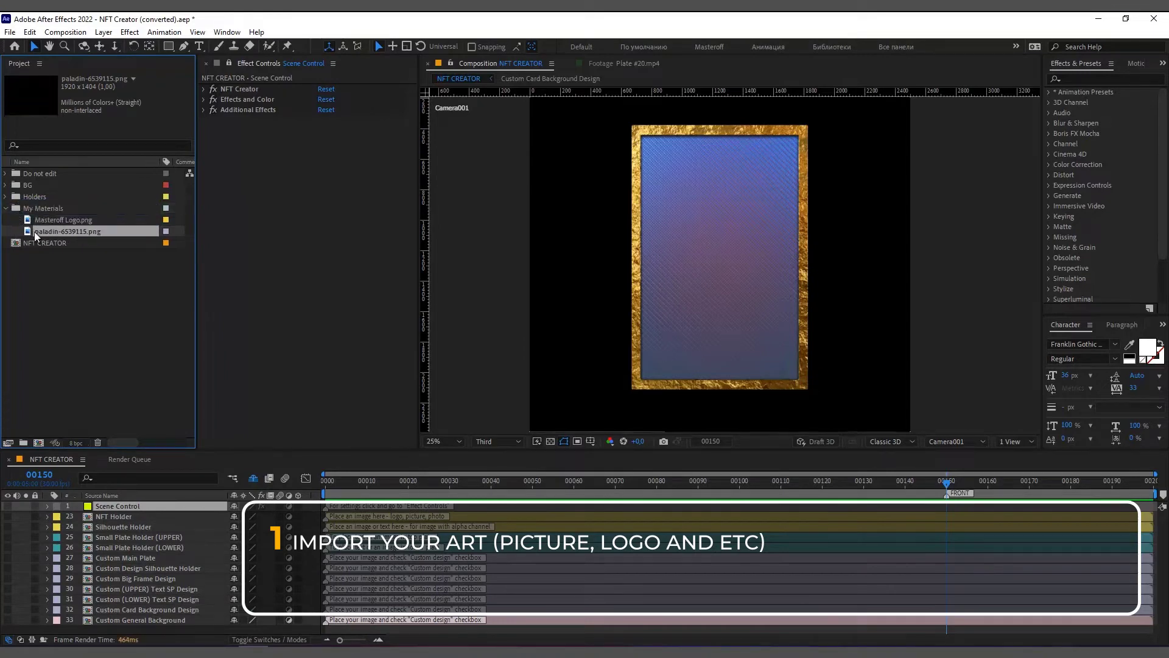
pyautogui.click(49, 275)
pyautogui.click(51, 232)
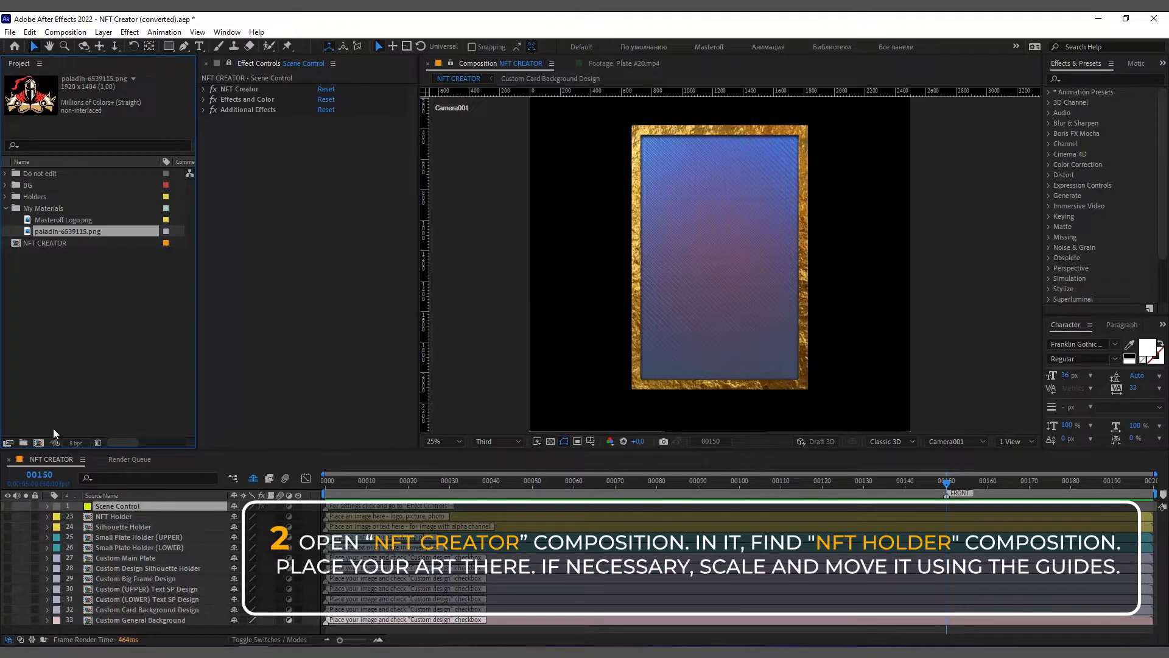
# Open the NFT Holder composition and add paladin-6539115.png to it as a layer.
pyautogui.click(110, 517)
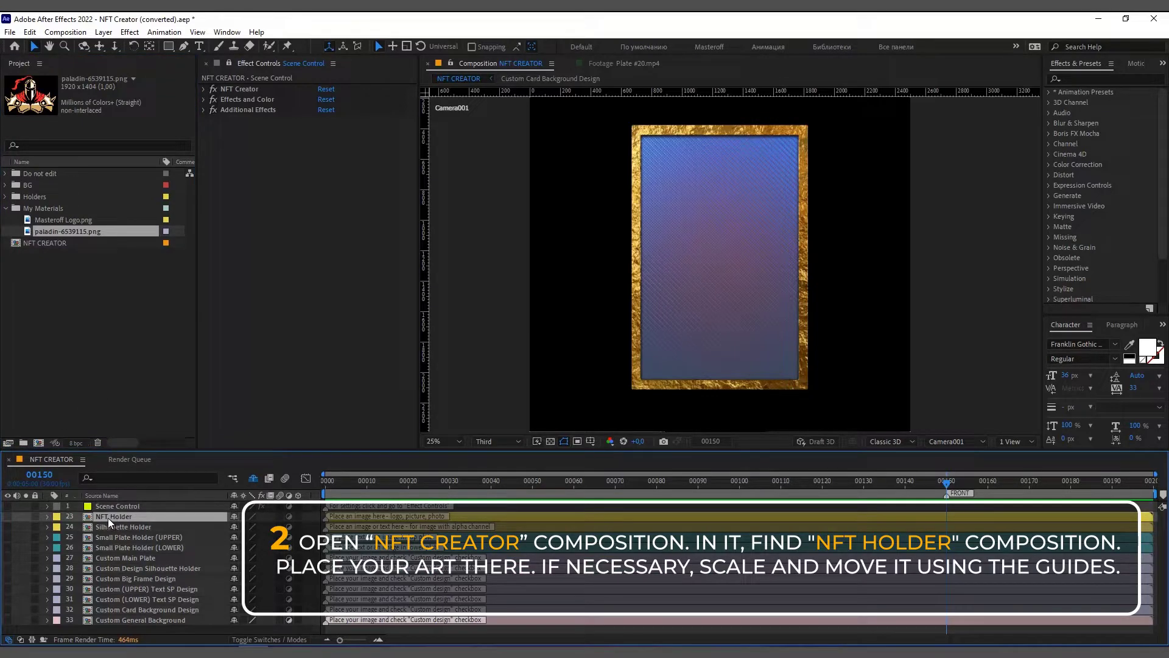
pyautogui.doubleClick(108, 518)
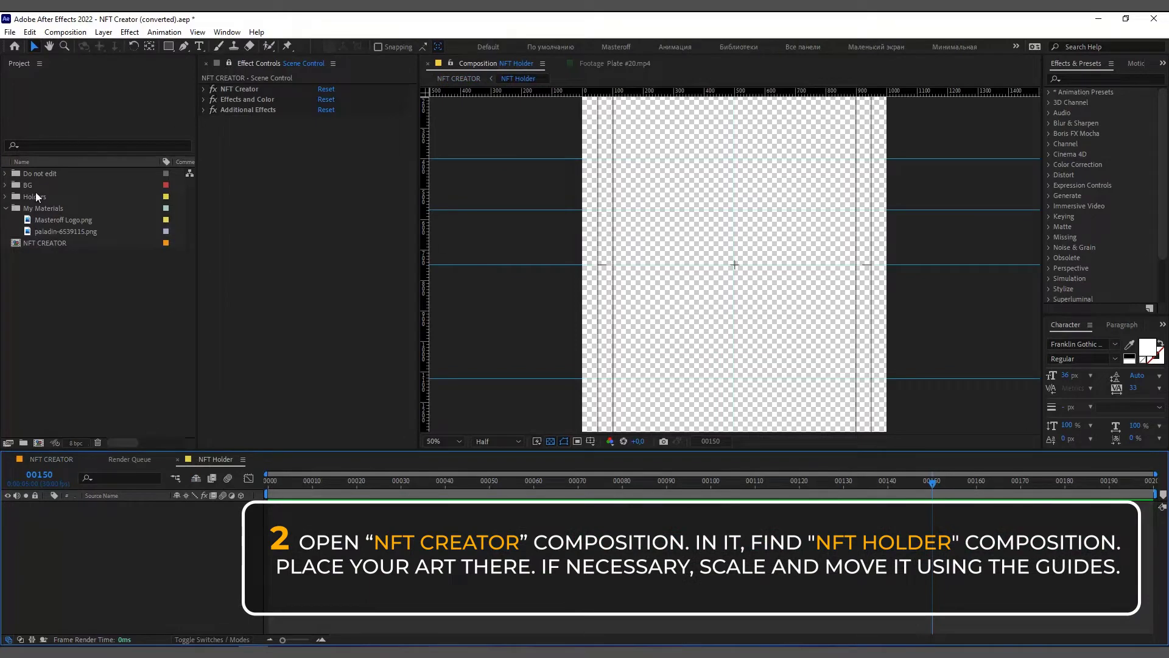
pyautogui.click(53, 230)
pyautogui.moveTo(53, 233); pyautogui.dragTo(113, 542)
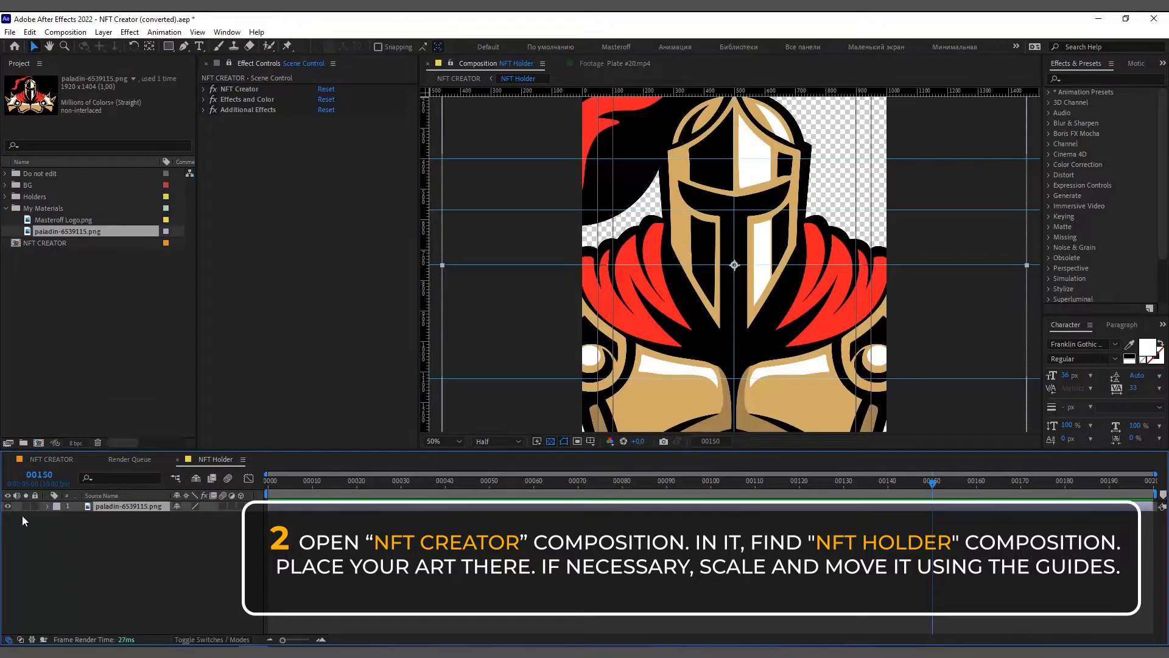
# Scale the paladin artwork layer to 47% so it fits within the composition's guides.
pyautogui.click(48, 506)
pyautogui.click(58, 518)
pyautogui.moveTo(190, 548); pyautogui.dragTo(166, 557)
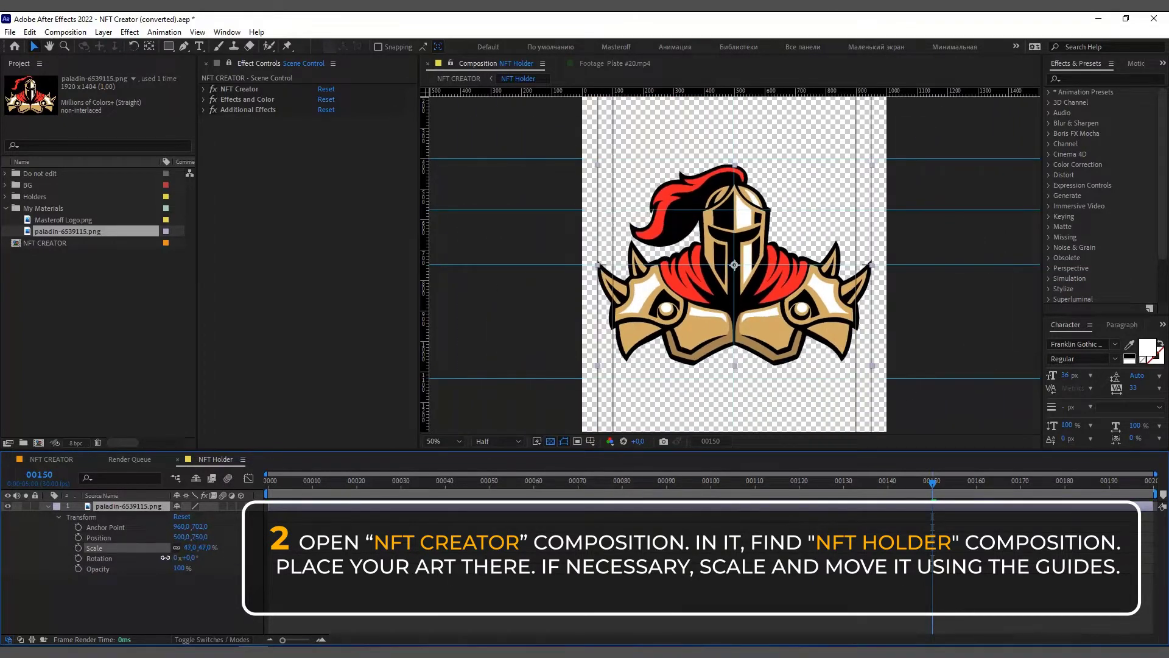
pyautogui.press(',')
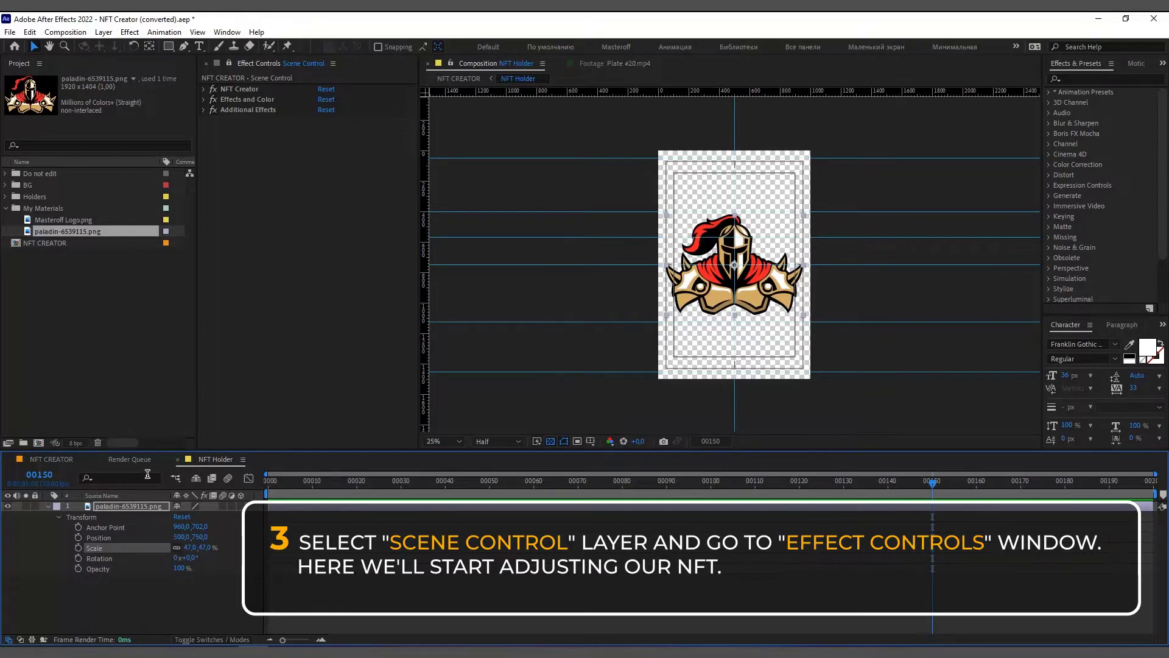
# Return to the NFT CREATOR composition and enable INSIDE Holder for the main NFT holder in the Scene Control layer's effects.
pyautogui.click(35, 459)
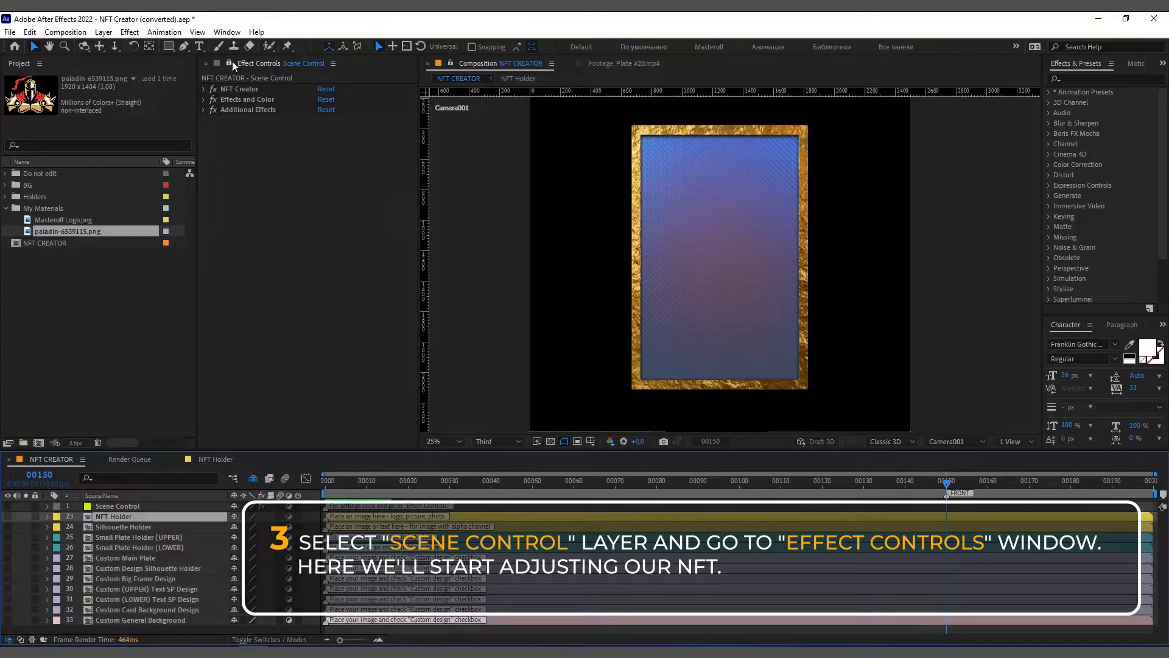
pyautogui.click(120, 506)
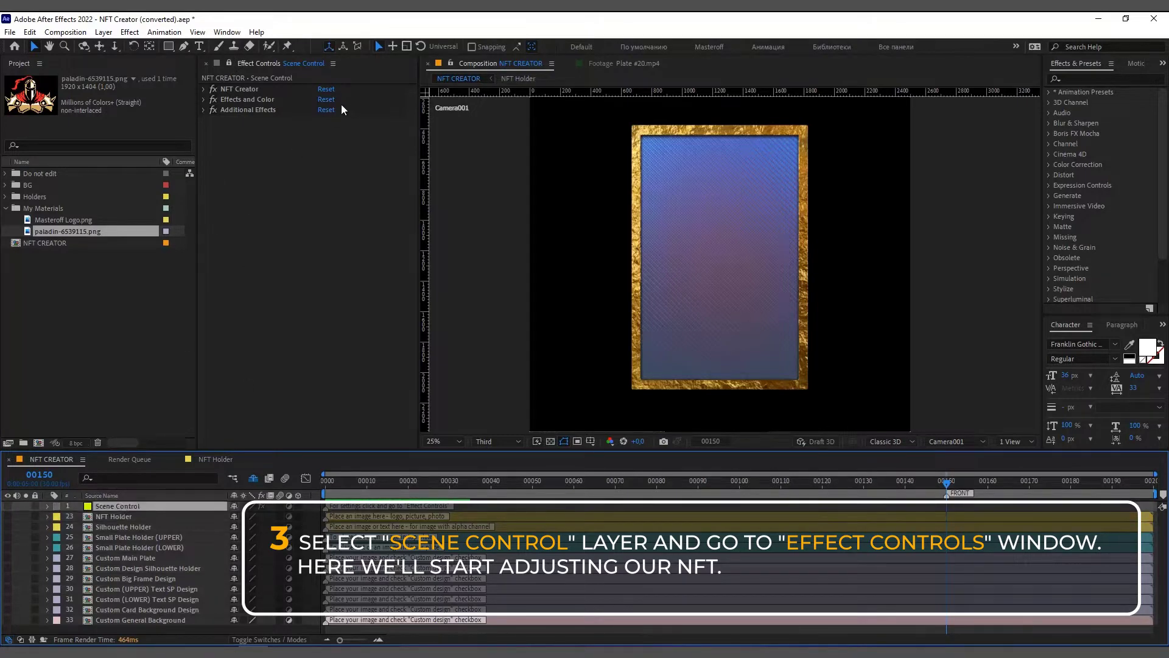
pyautogui.click(204, 89)
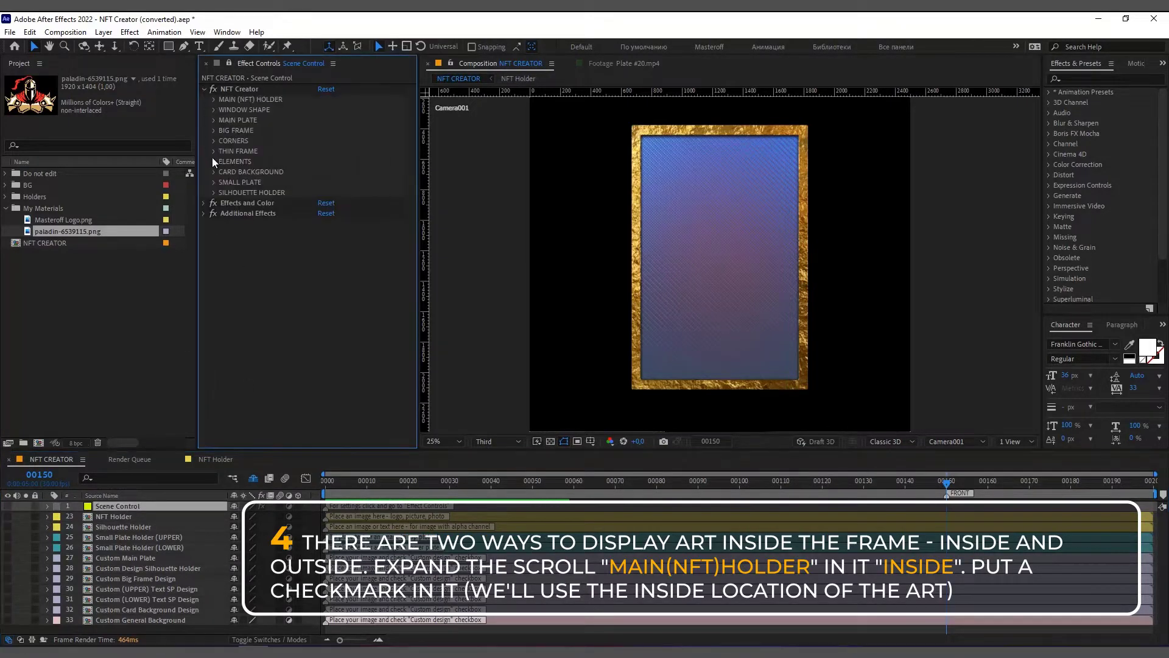
pyautogui.click(214, 100)
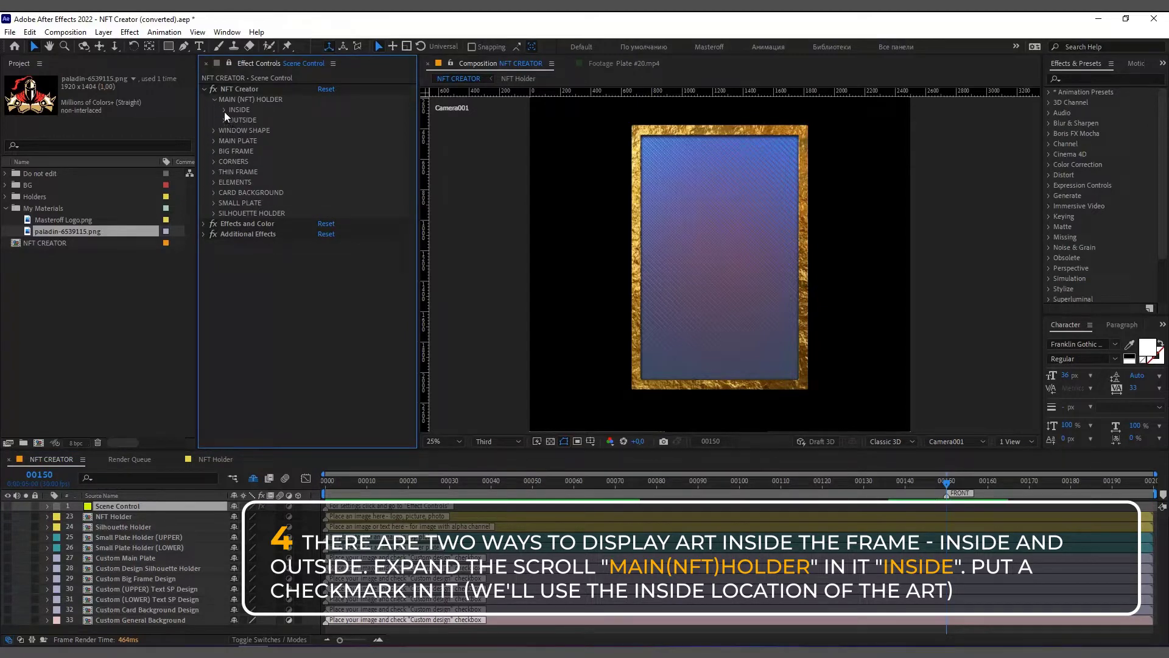
pyautogui.click(224, 109)
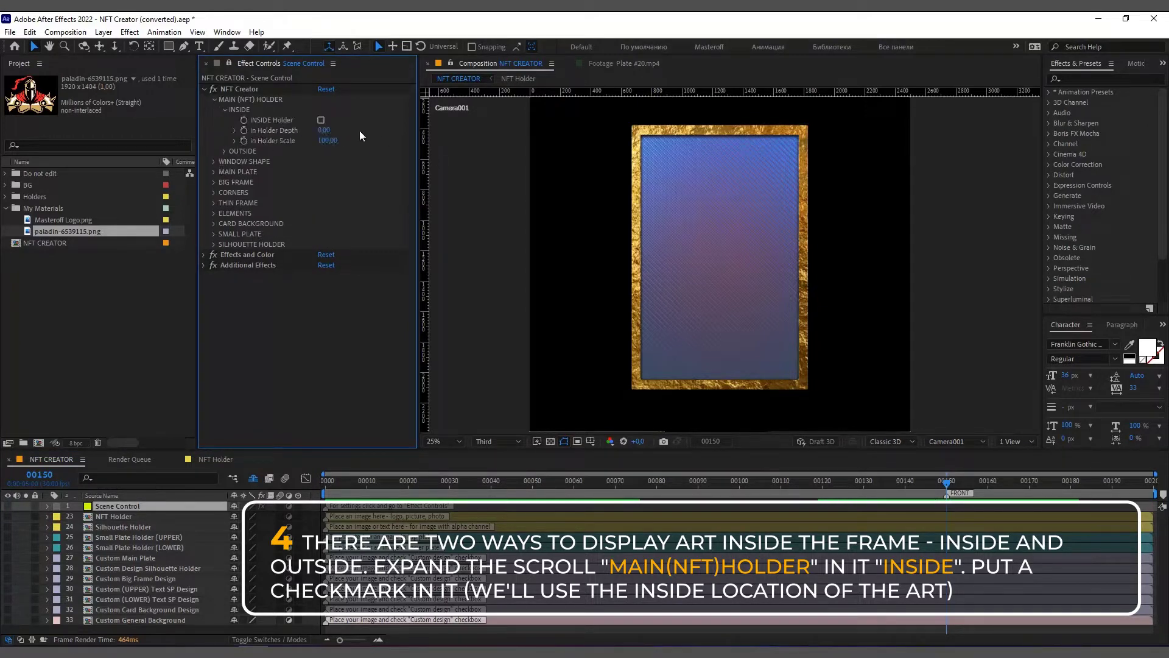
pyautogui.click(321, 121)
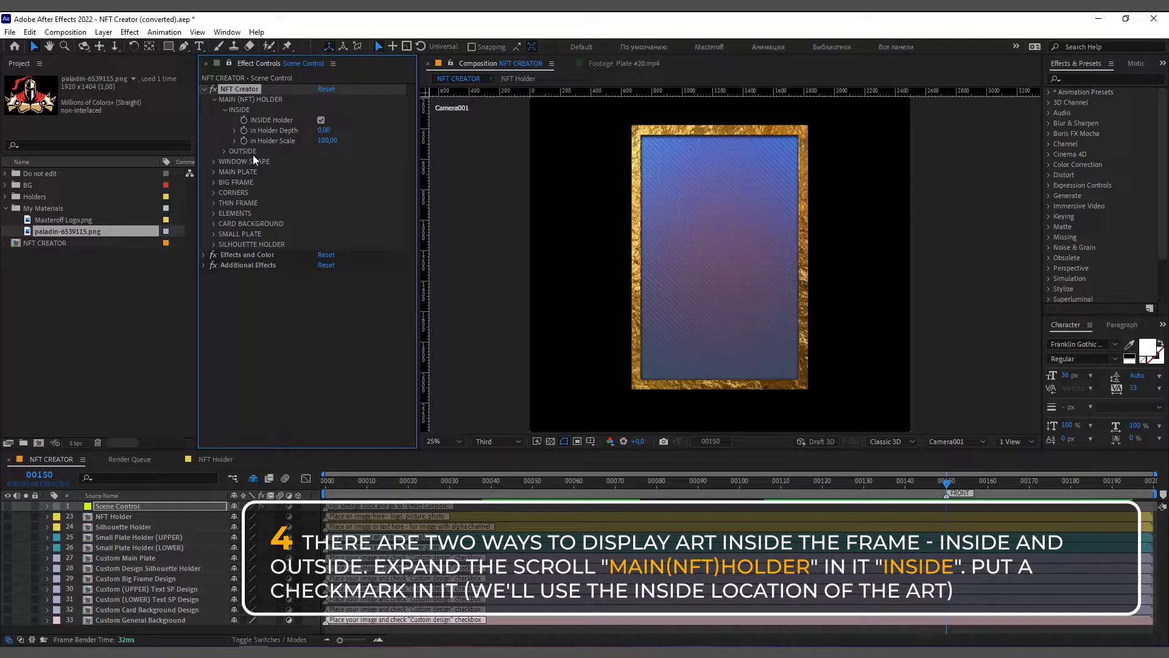
# Enable the RECTANGLE window shape in the main plate, with Rectangle Scale 80.60 and Rectangle Roundness 77.
pyautogui.click(213, 161)
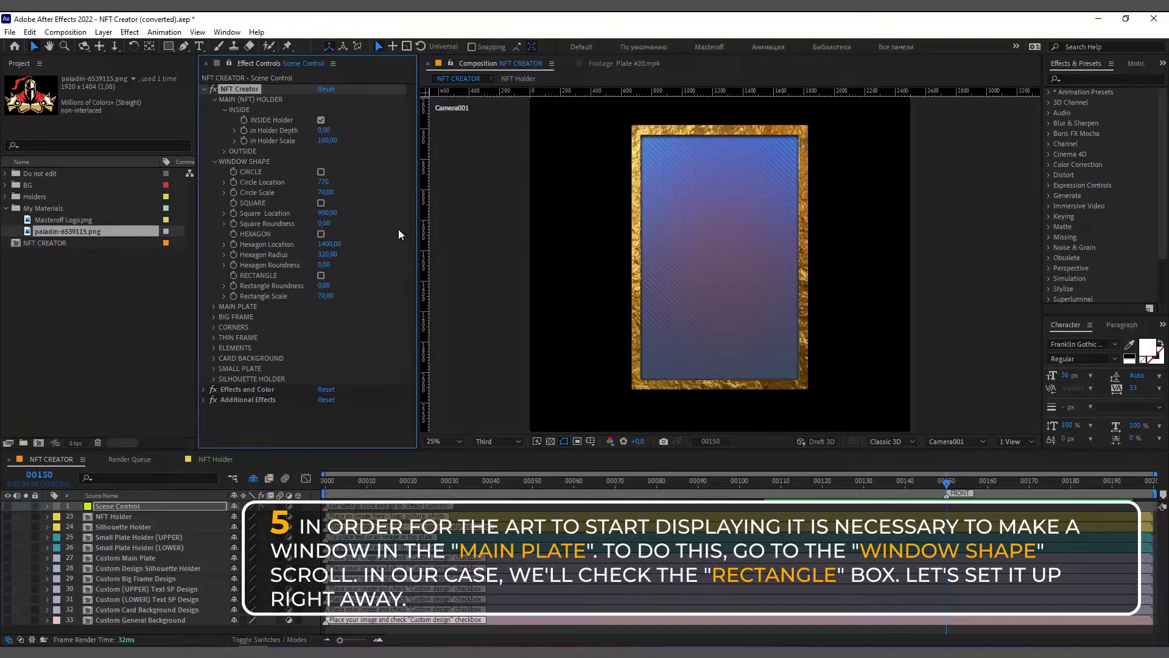
pyautogui.click(321, 276)
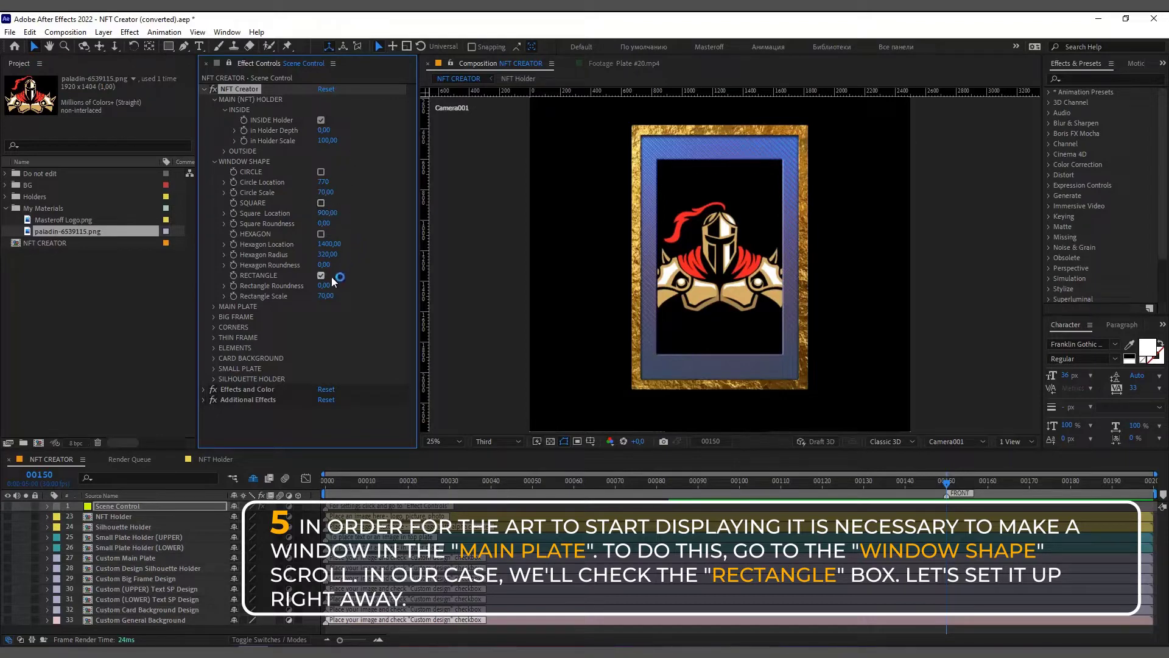
pyautogui.moveTo(326, 296); pyautogui.dragTo(352, 282)
pyautogui.moveTo(363, 213); pyautogui.dragTo(336, 247)
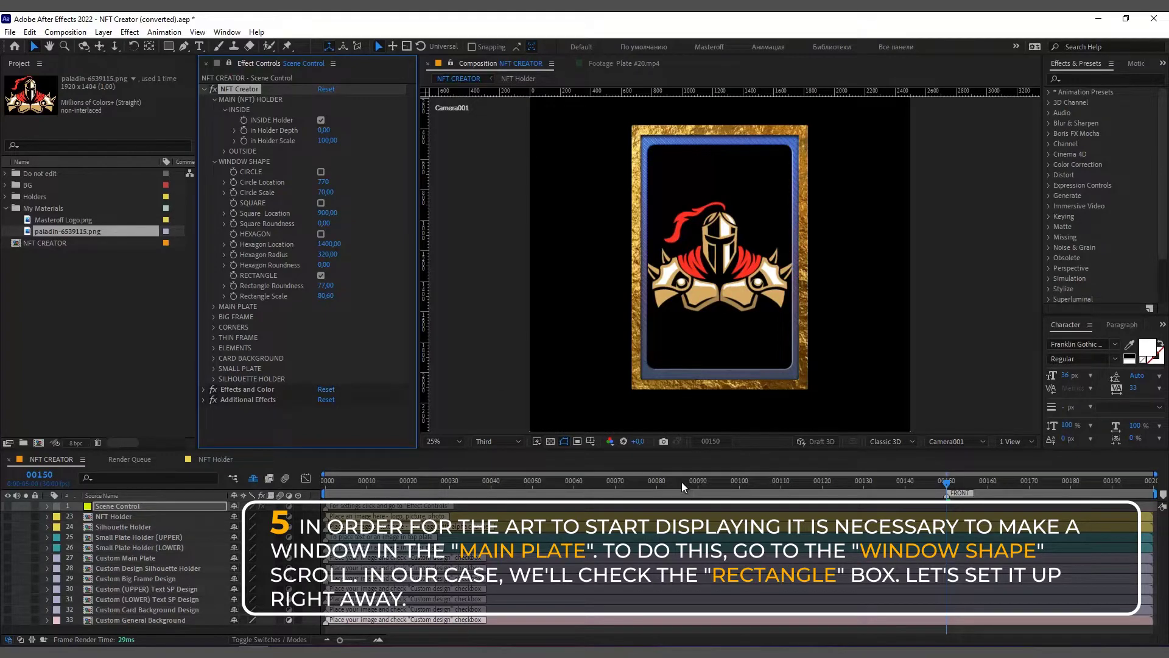
# Preview the card's rotation from about frame 80 and set the inside holder's In Holder Scale to 128.
pyautogui.click(628, 481)
pyautogui.press('space')
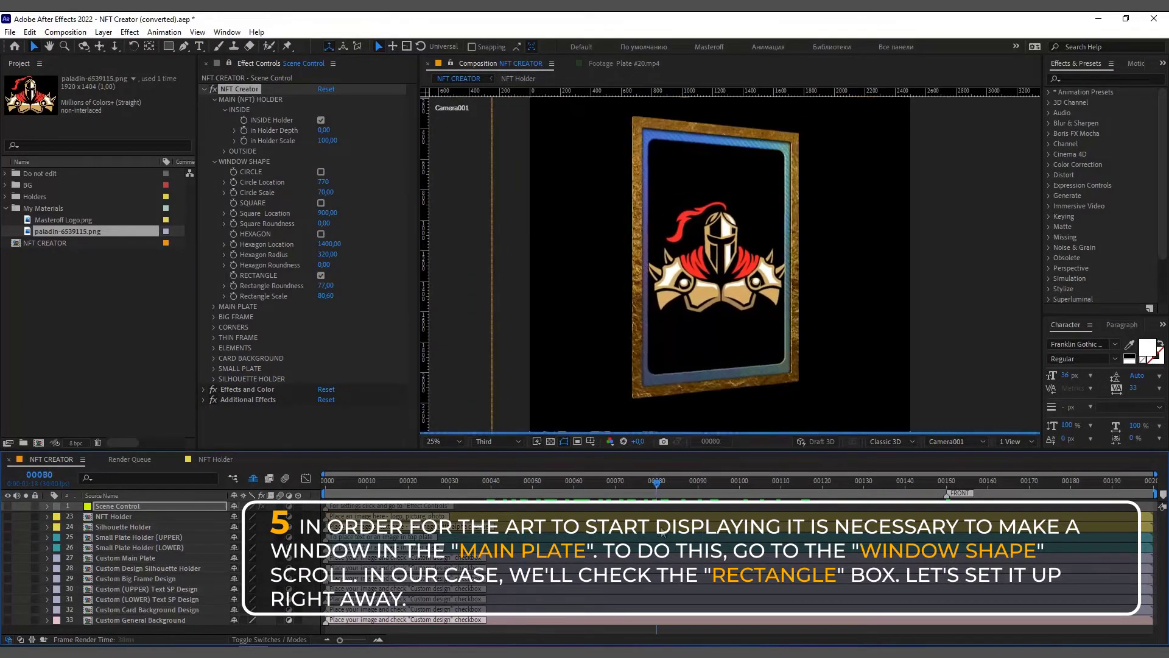
pyautogui.press('space')
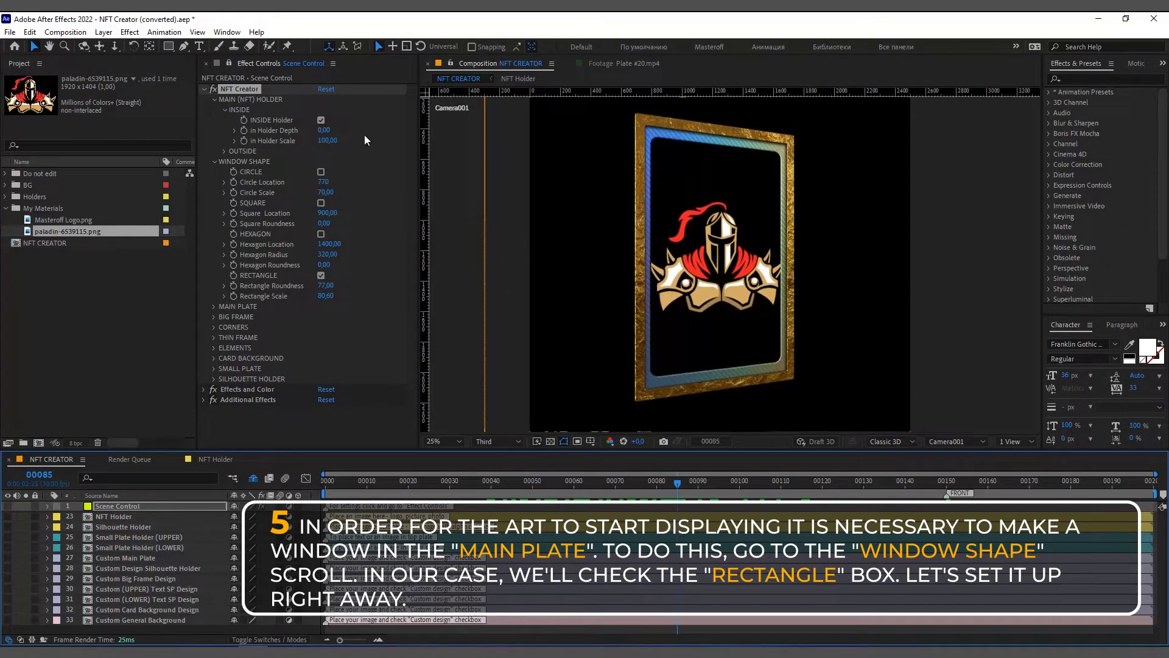
pyautogui.click(329, 144)
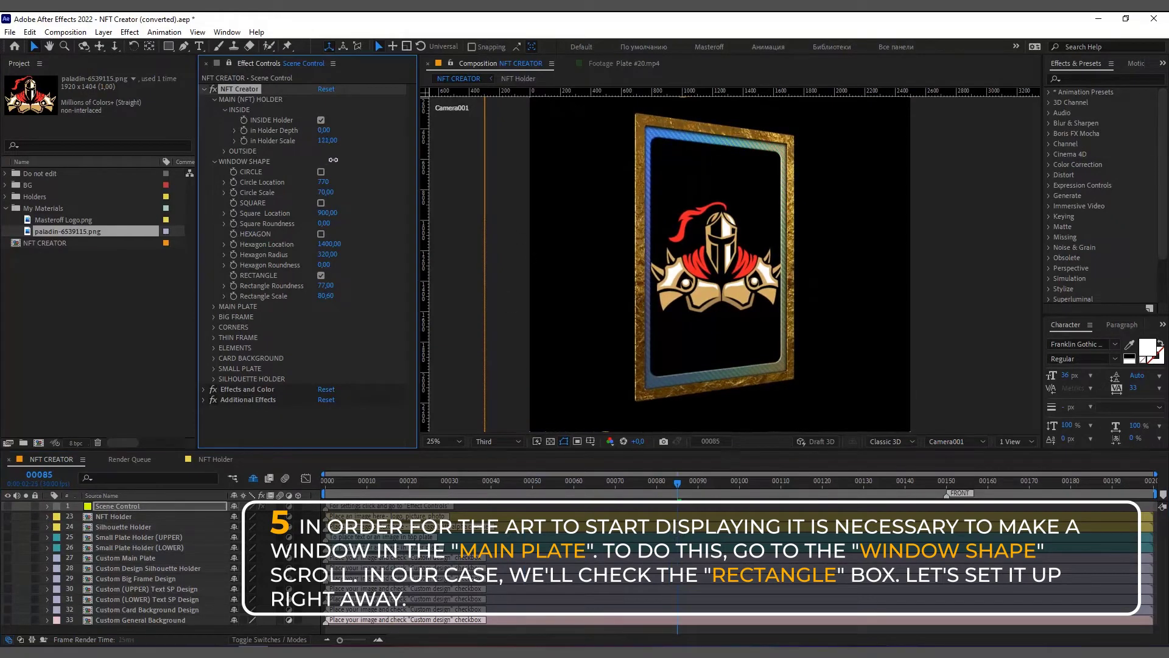
pyautogui.moveTo(299, 164)
pyautogui.mouseDown()
pyautogui.moveTo(282, 184)
pyautogui.moveTo(297, 183)
pyautogui.mouseUp()
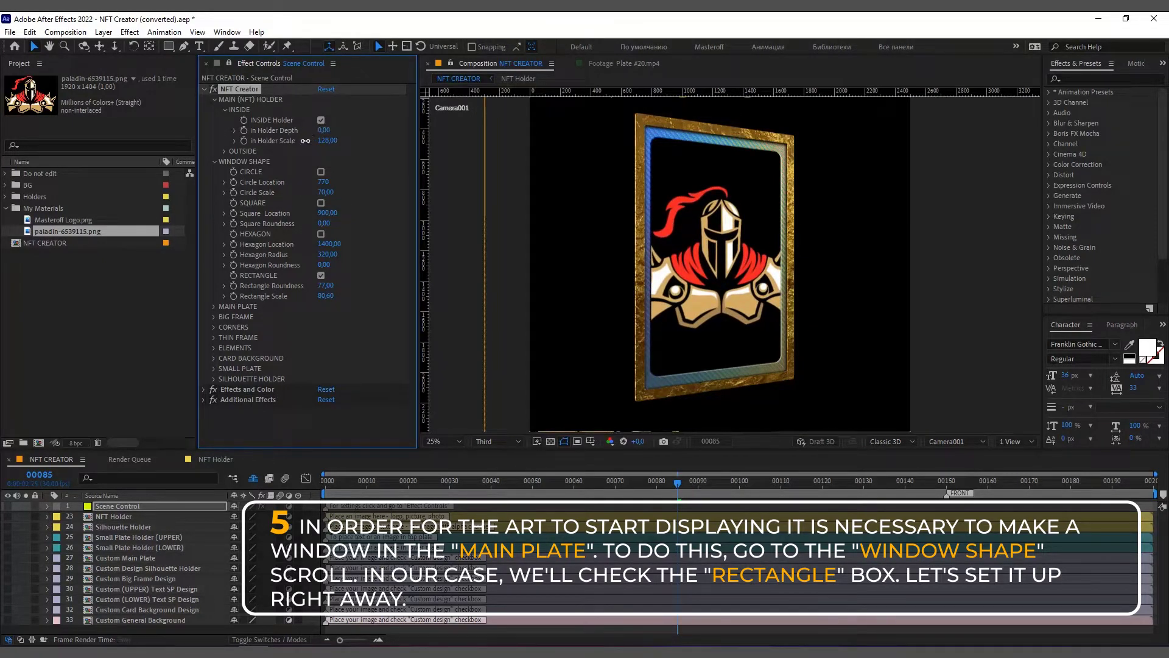
# Set the inside holder's In Holder Depth to 395 and check the art's depth at several points of the card's rotation.
pyautogui.moveTo(324, 130); pyautogui.dragTo(515, 142)
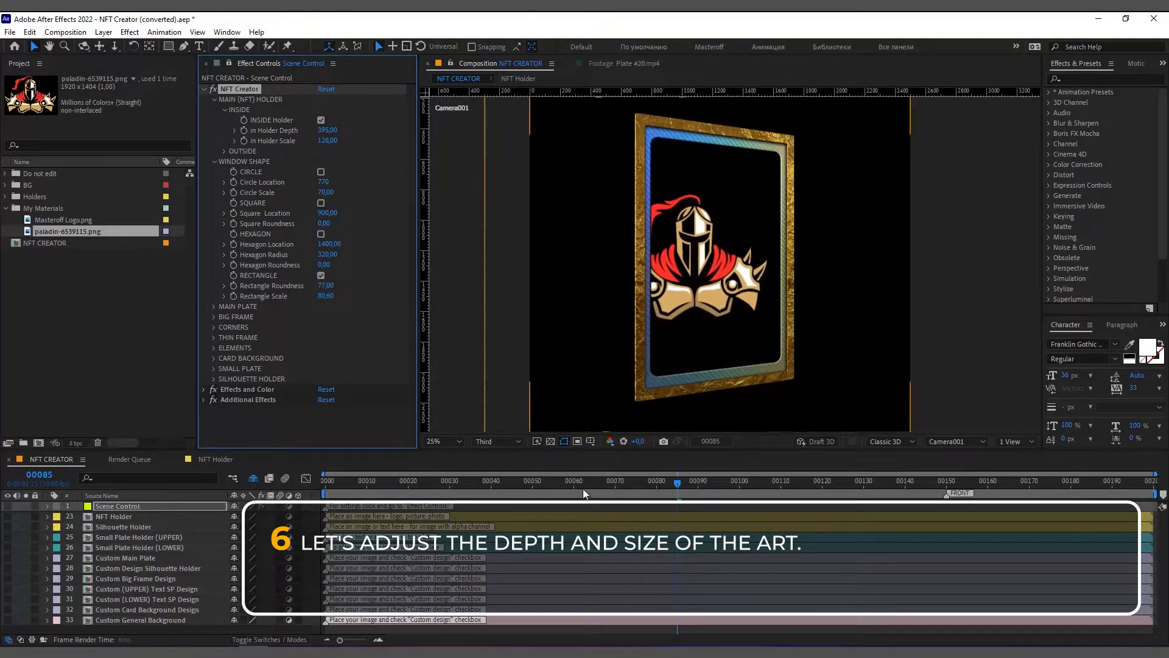
pyautogui.moveTo(678, 486); pyautogui.dragTo(379, 484)
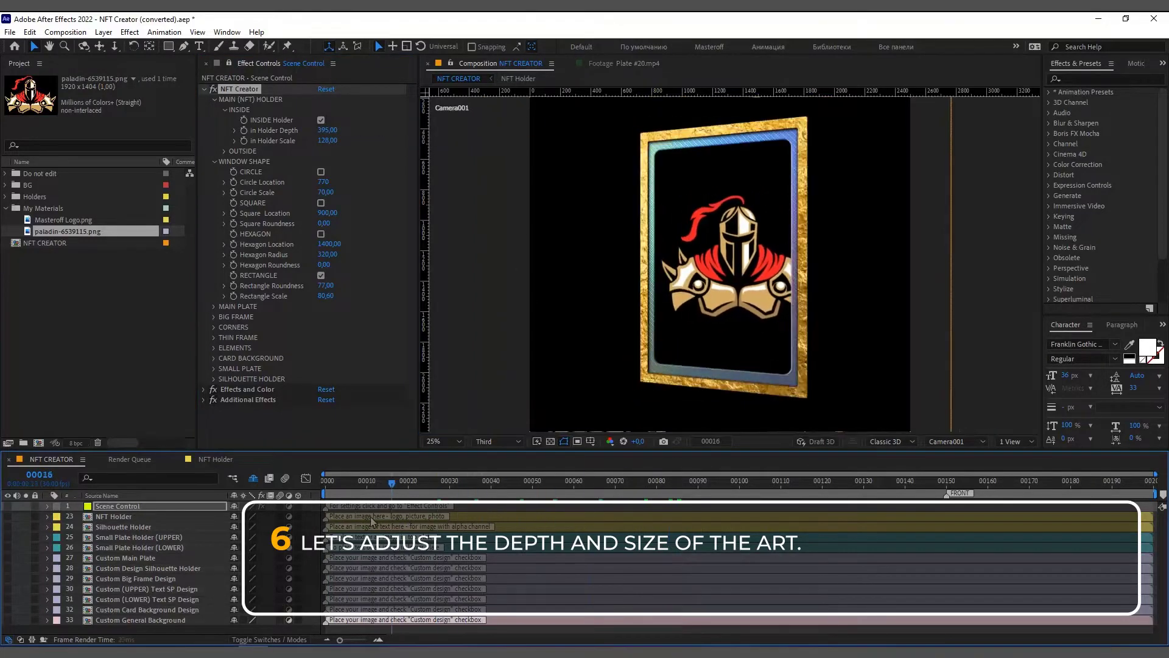
pyautogui.press('space')
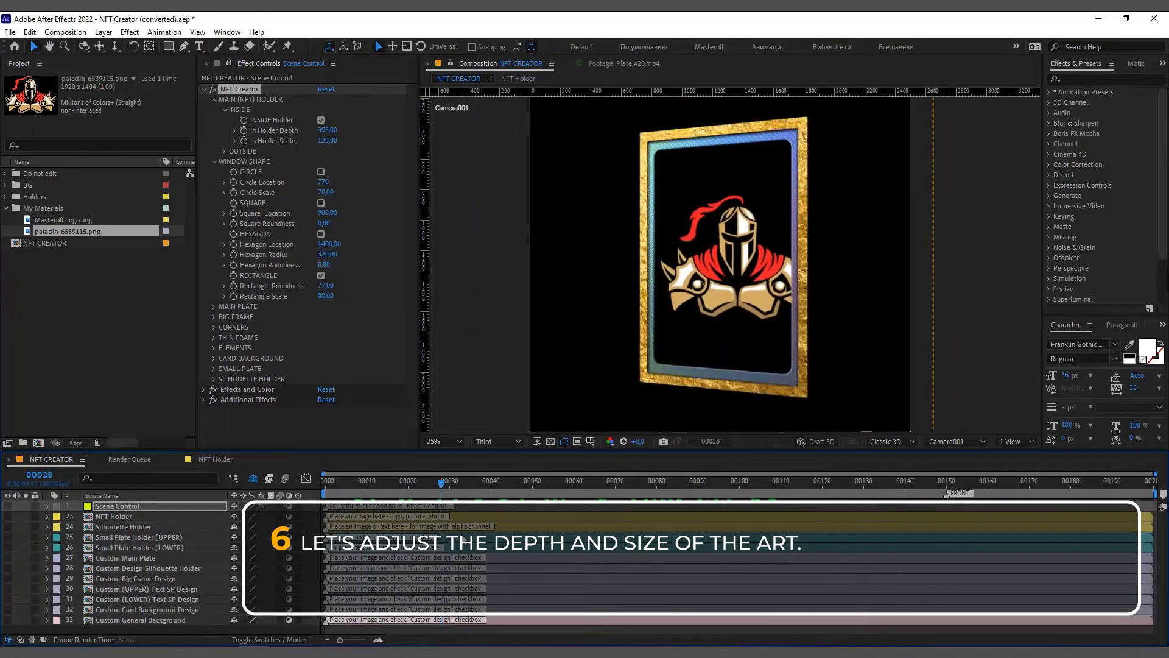
pyautogui.click(359, 140)
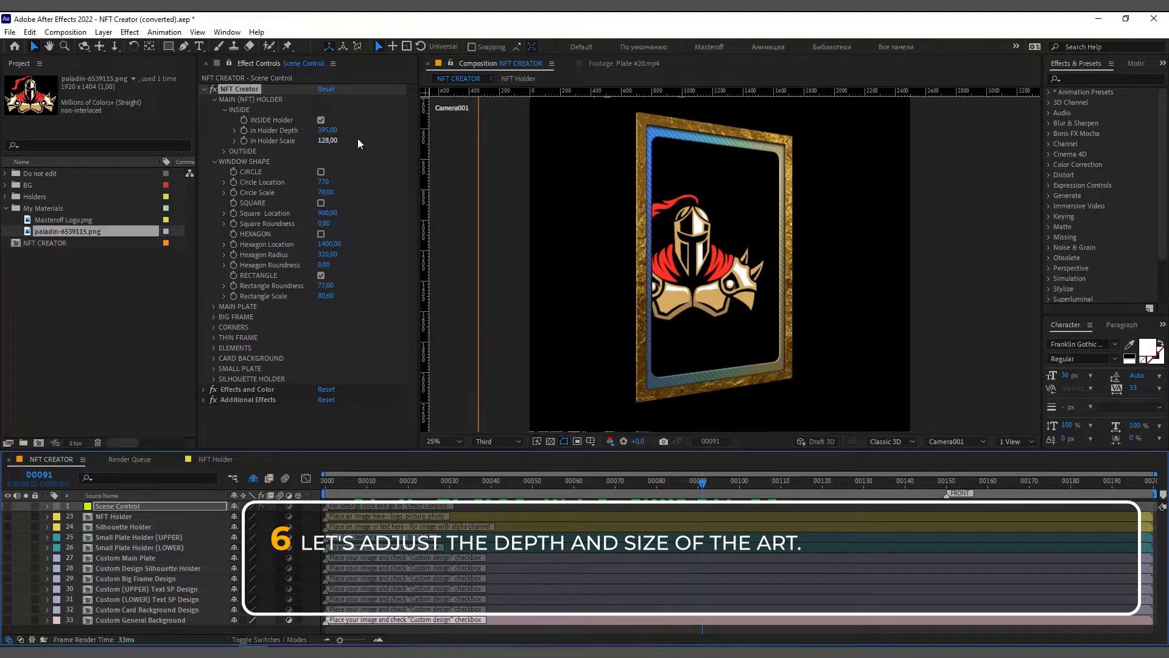
# Apply the static design St #10 Metal as the card background.
pyautogui.click(218, 101)
pyautogui.click(214, 100)
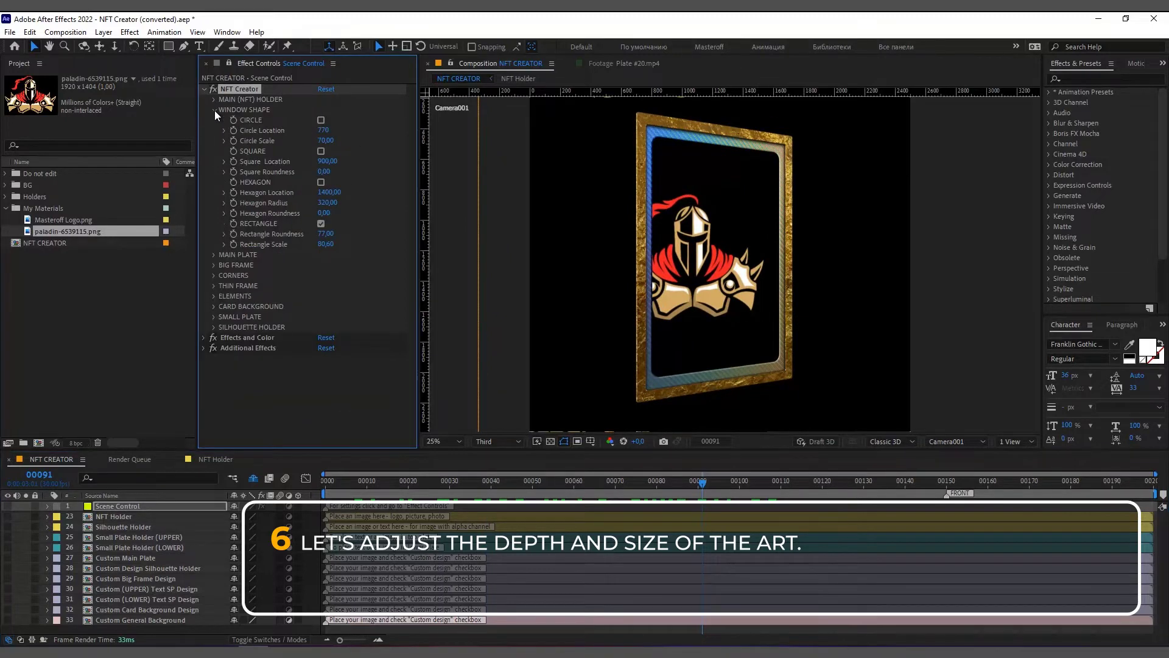
pyautogui.click(215, 110)
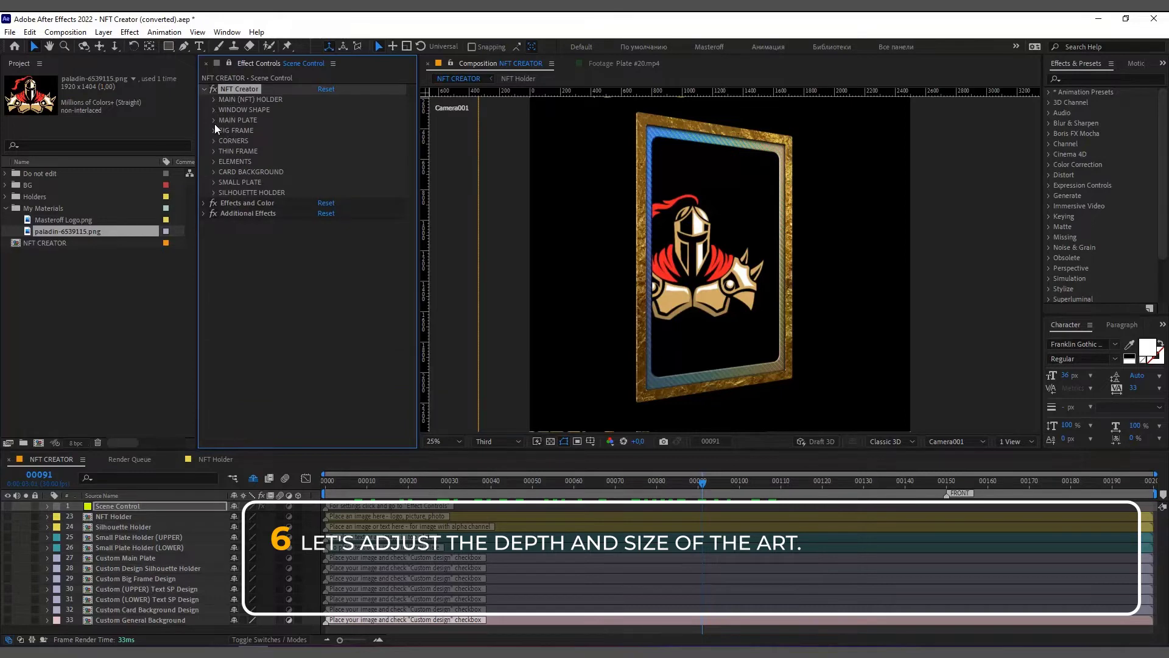
pyautogui.click(214, 173)
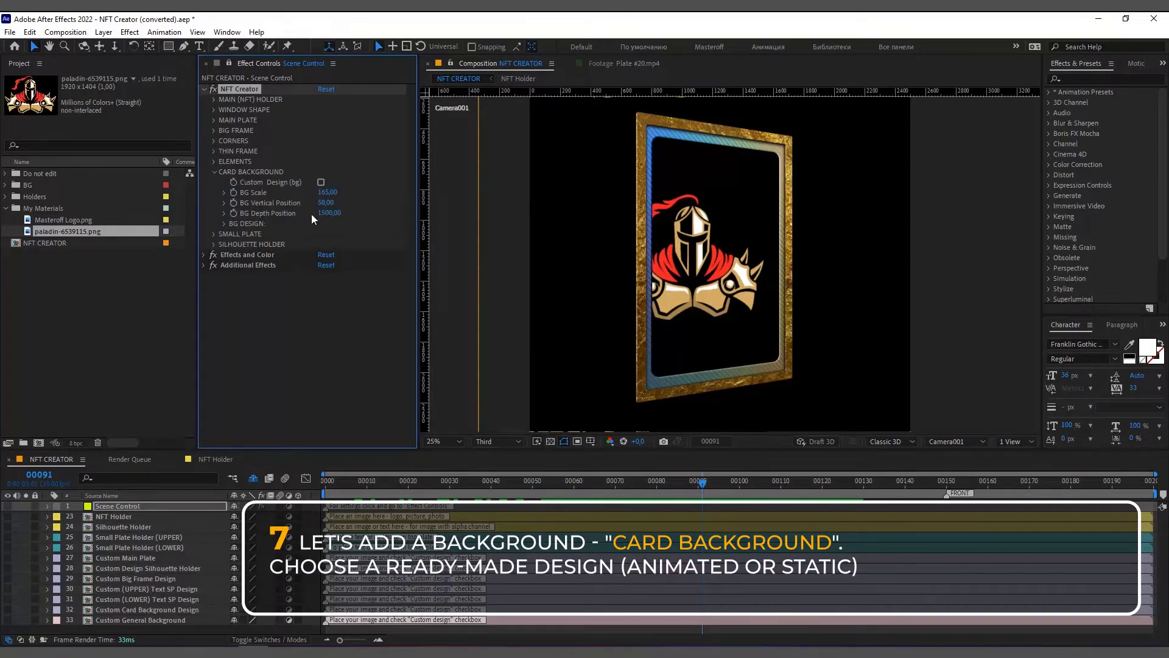
pyautogui.click(225, 224)
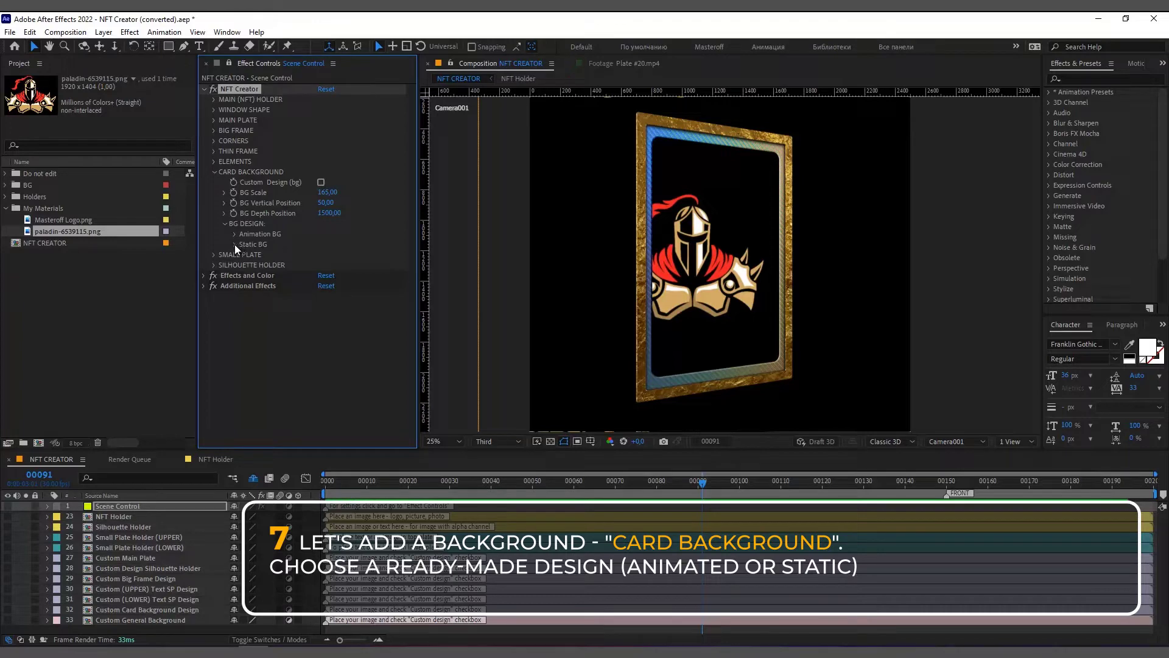
pyautogui.click(235, 244)
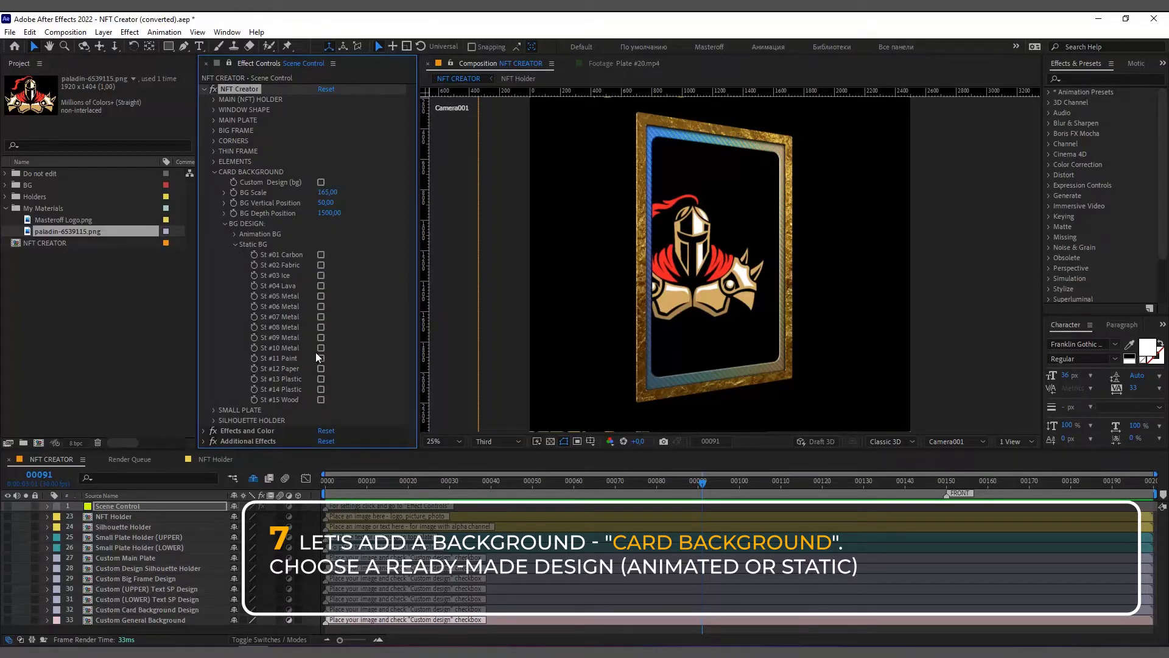
pyautogui.click(319, 349)
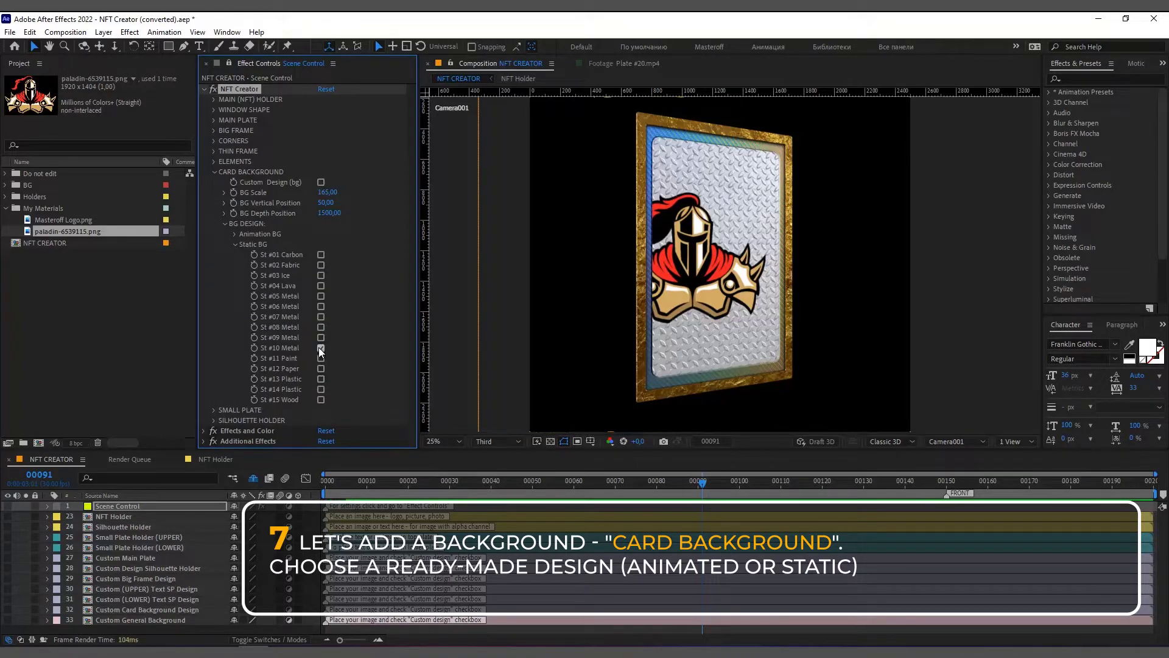
# Set the card background's BG Scale to 146.60 and check it at different frames.
pyautogui.moveTo(702, 481); pyautogui.dragTo(461, 484)
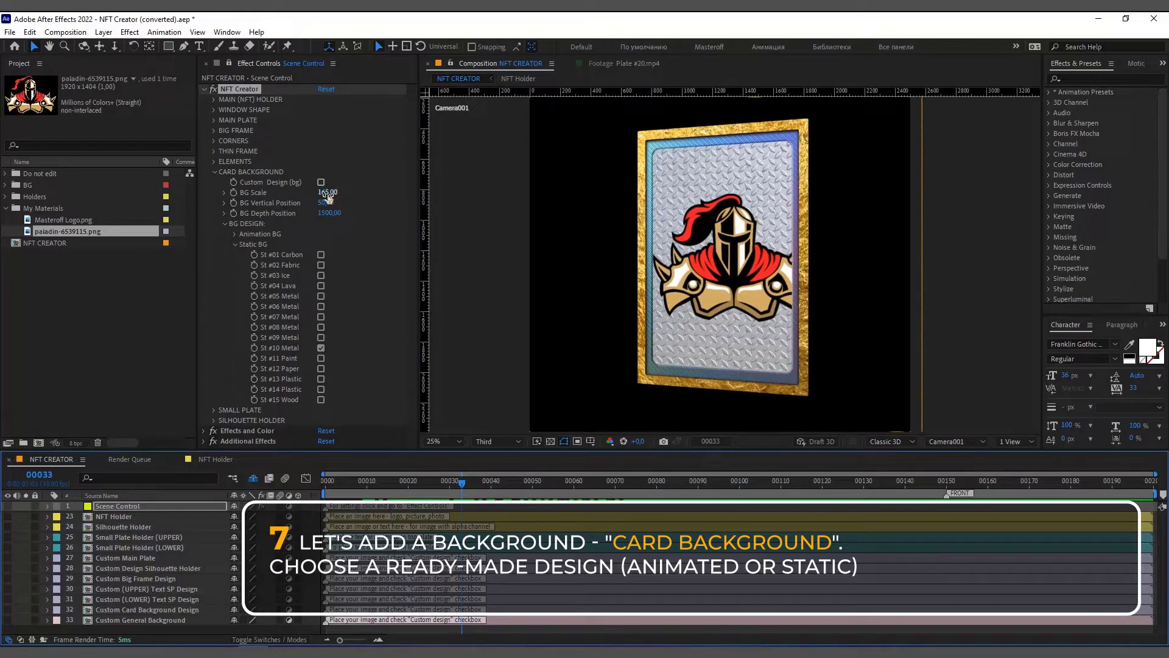
pyautogui.moveTo(326, 193); pyautogui.dragTo(316, 193)
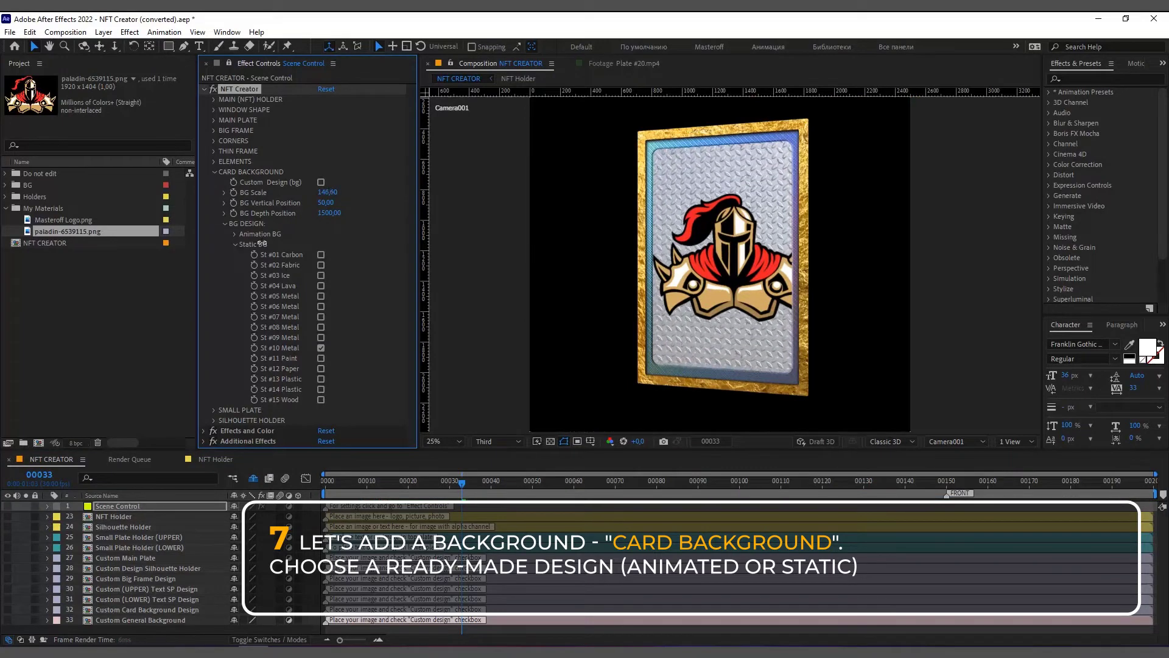
pyautogui.moveTo(459, 483); pyautogui.dragTo(564, 504)
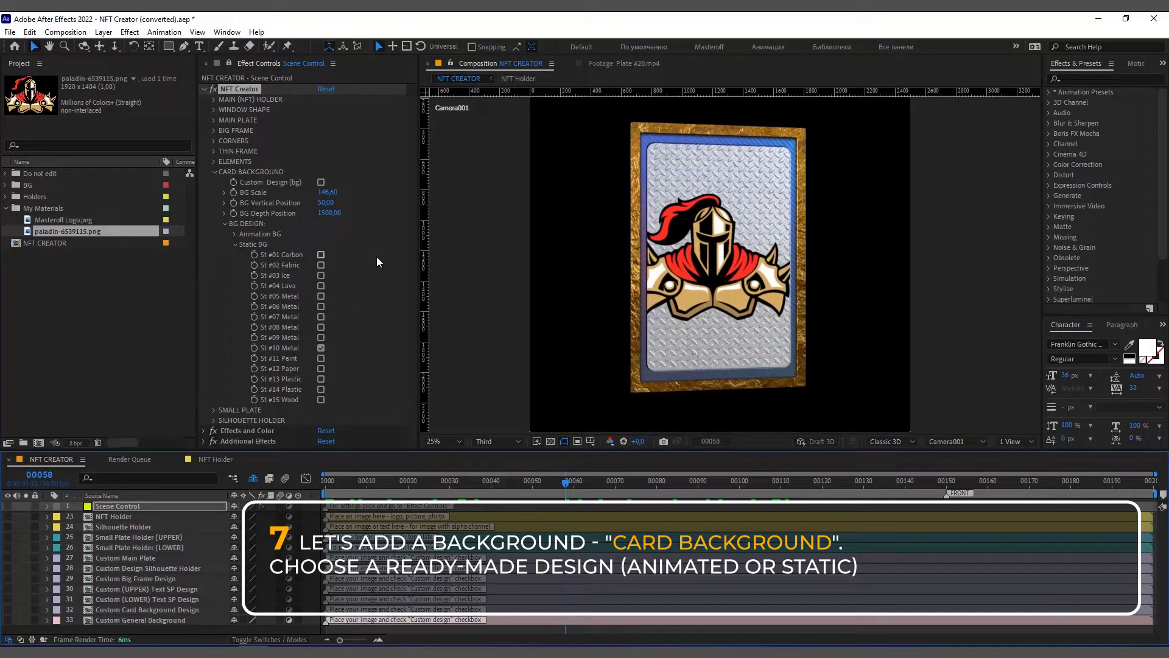
# Set the card background's BG Vertical Position to -310 and review the result across the card's rotation.
pyautogui.moveTo(325, 204); pyautogui.dragTo(572, 462)
pyautogui.press('space')
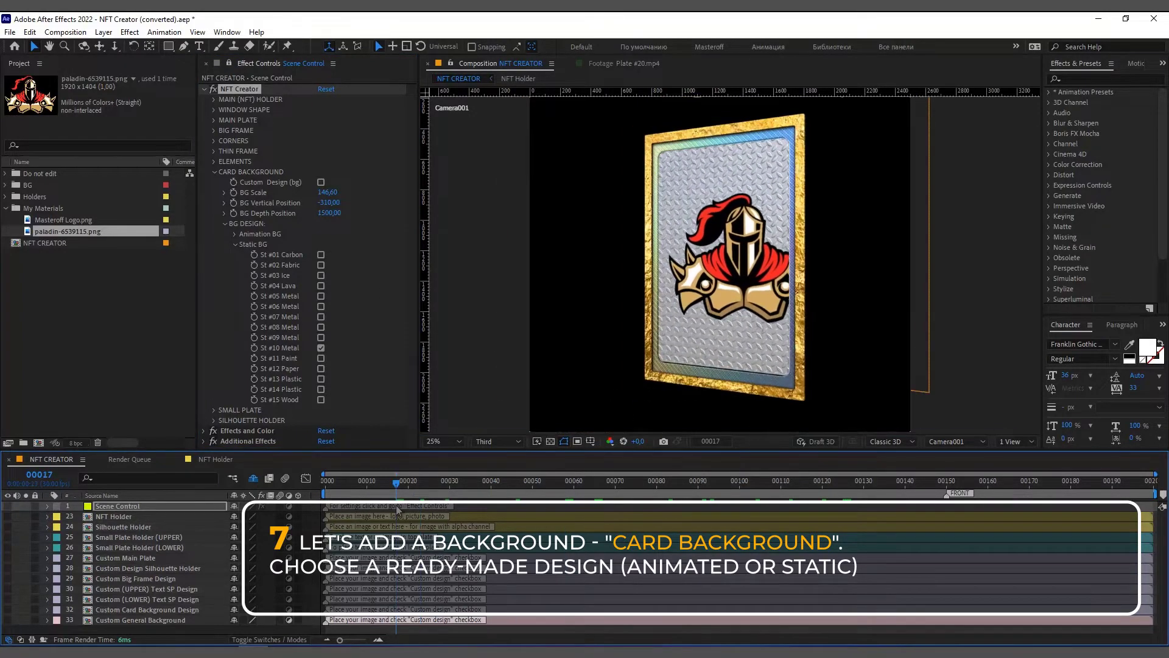
pyautogui.click(491, 513)
pyautogui.moveTo(491, 513); pyautogui.dragTo(479, 513)
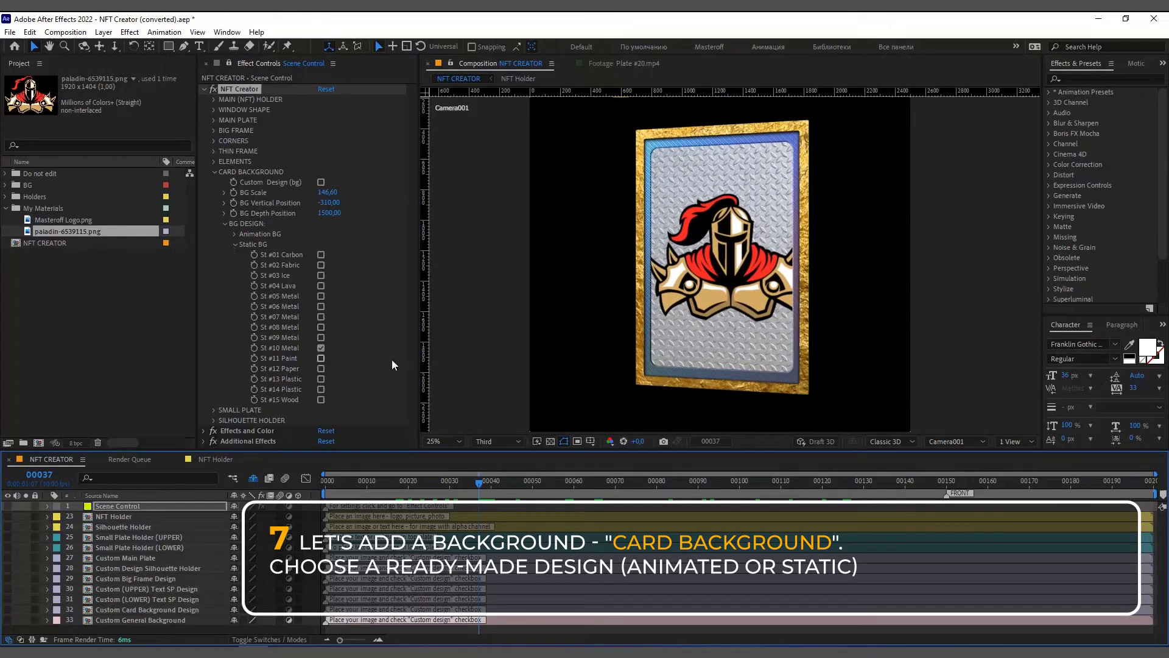
# Replace the card background's static St #10 Metal design with the animated An #04 Magic fire design and check it at an earlier frame.
pyautogui.click(321, 348)
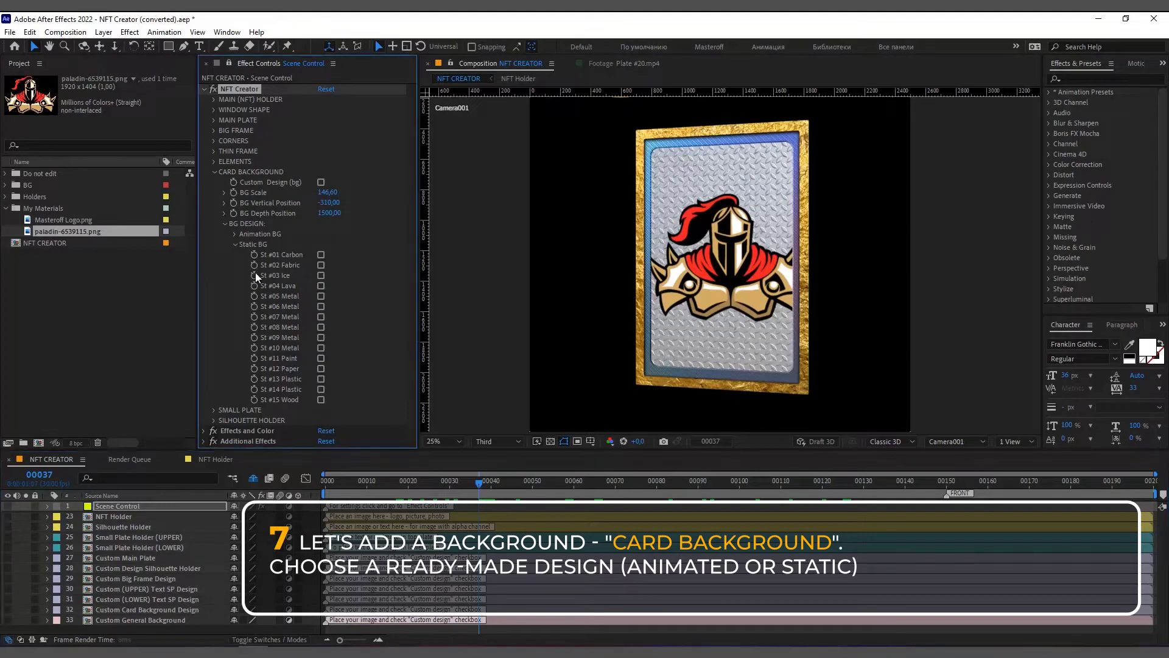
pyautogui.click(235, 244)
pyautogui.click(235, 234)
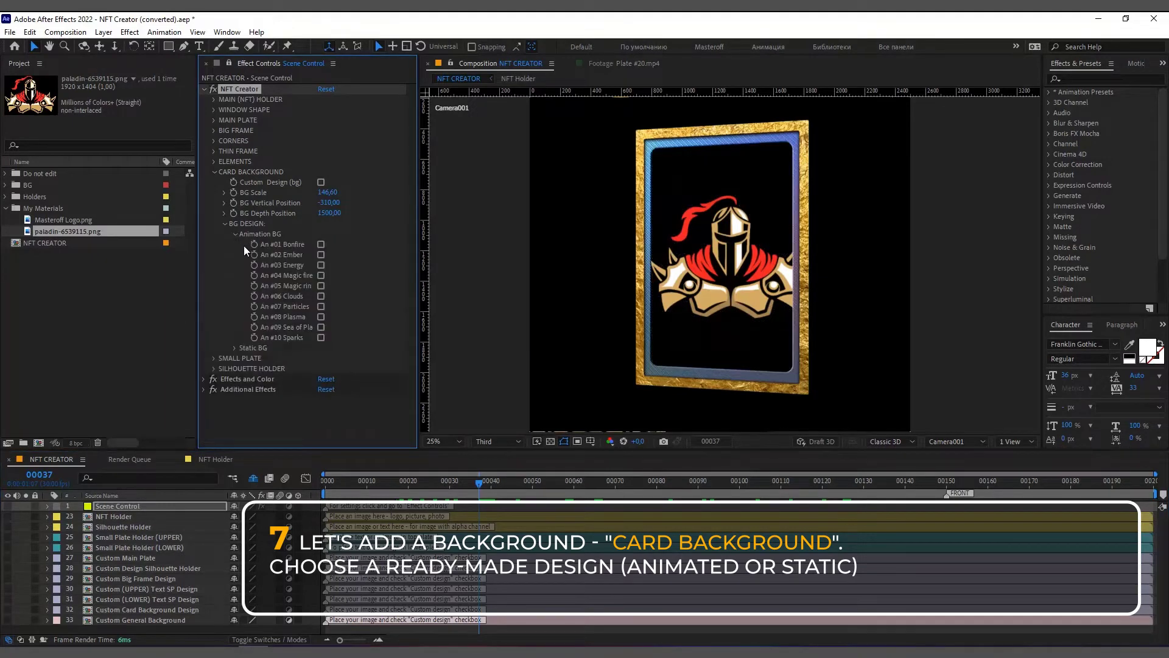
pyautogui.click(319, 276)
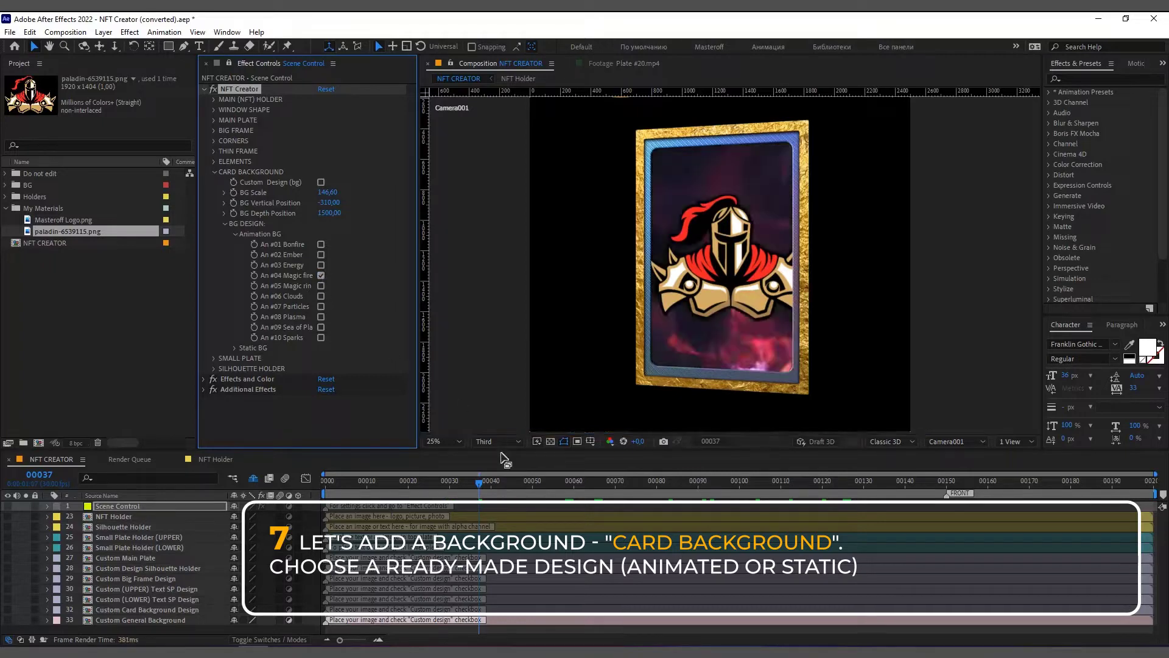
pyautogui.moveTo(472, 481); pyautogui.dragTo(435, 487)
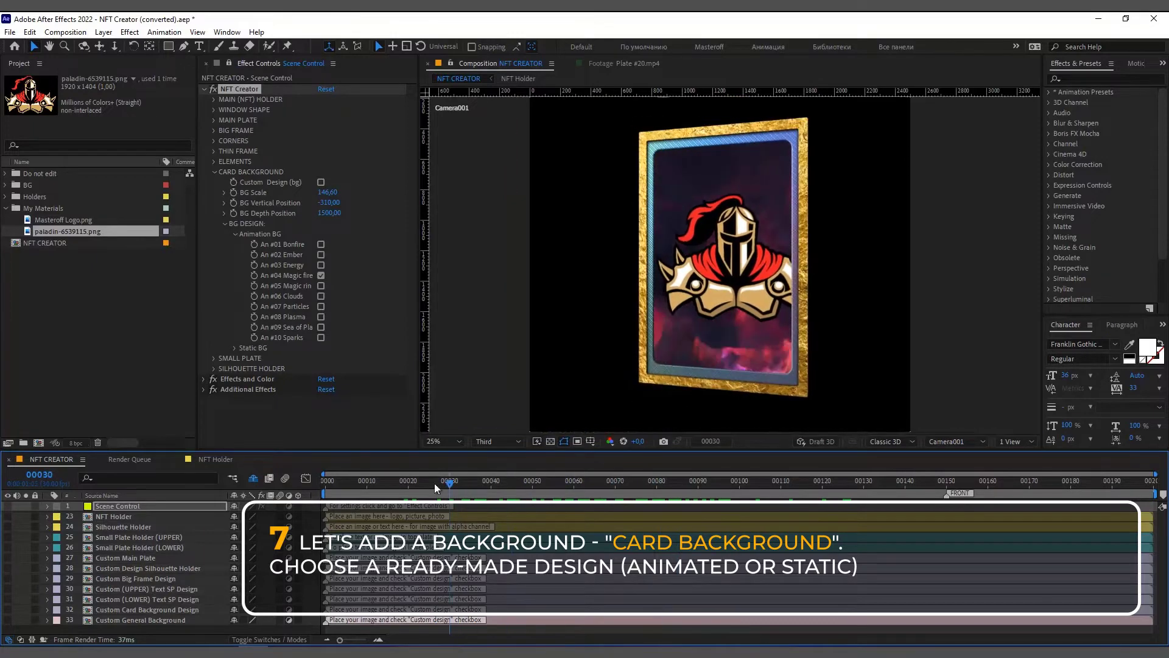
pyautogui.click(225, 224)
pyautogui.click(217, 173)
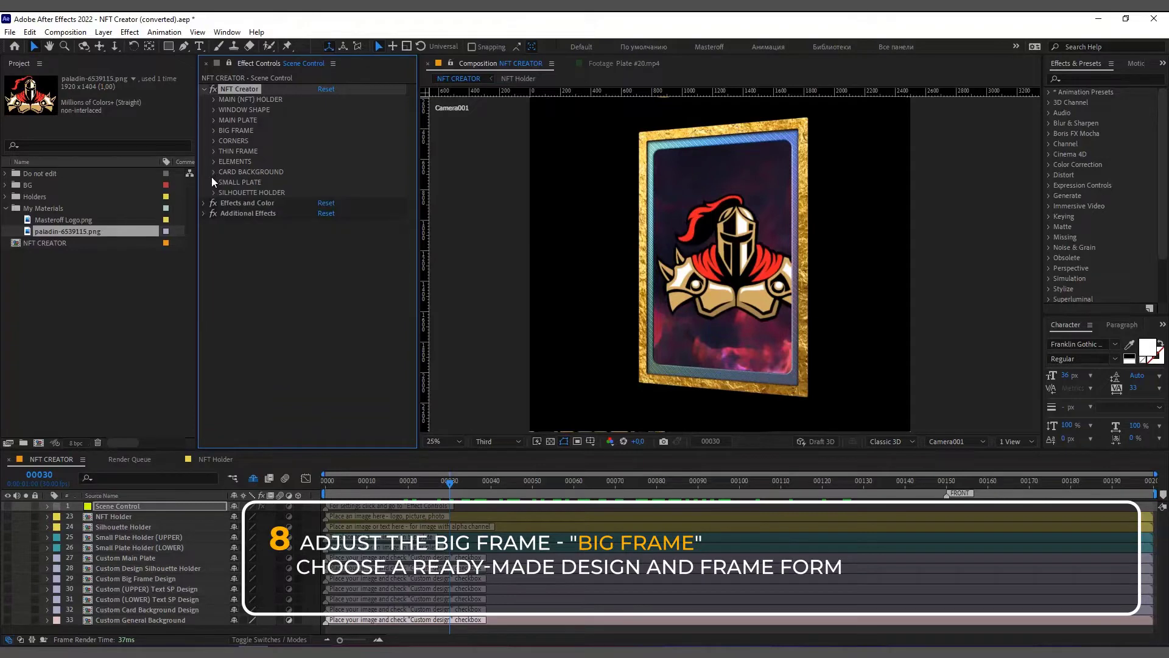
# Swap the big frame's BF #15 Metal design for BF #07 Stone.
pyautogui.click(214, 130)
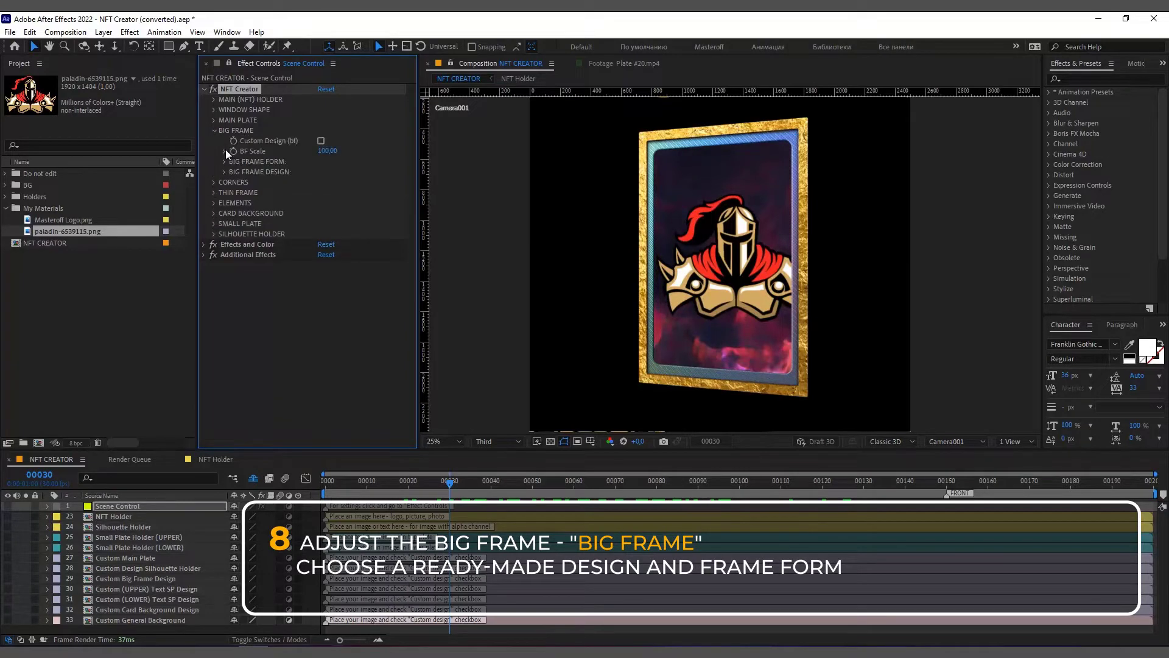
pyautogui.click(224, 172)
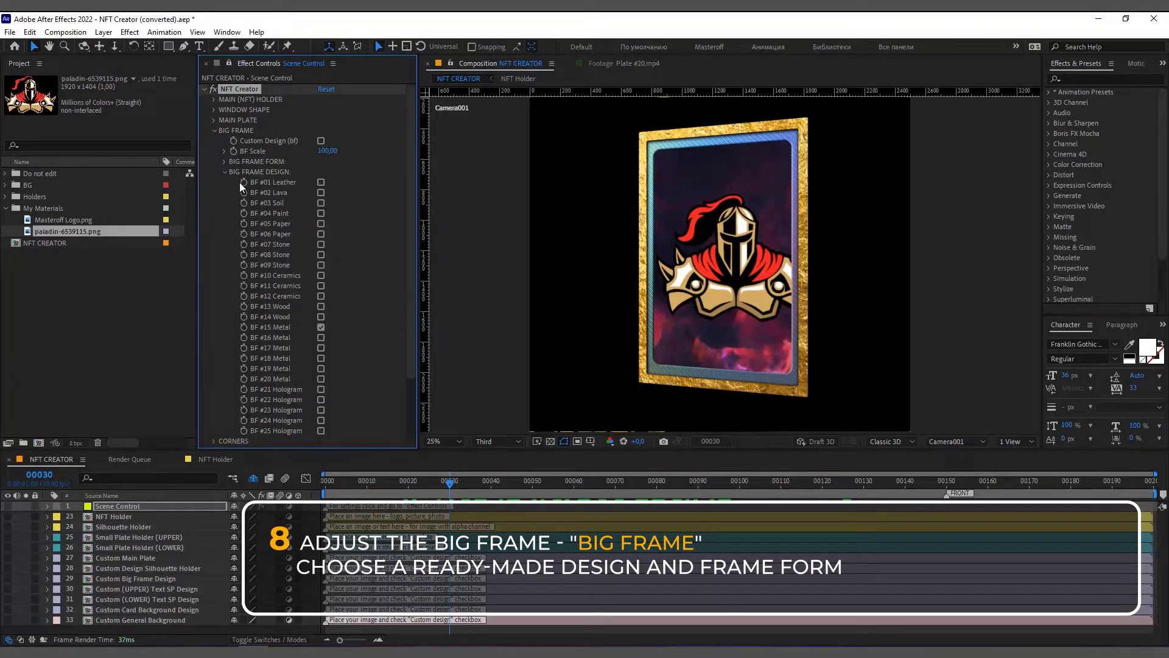
pyautogui.click(321, 327)
pyautogui.click(321, 245)
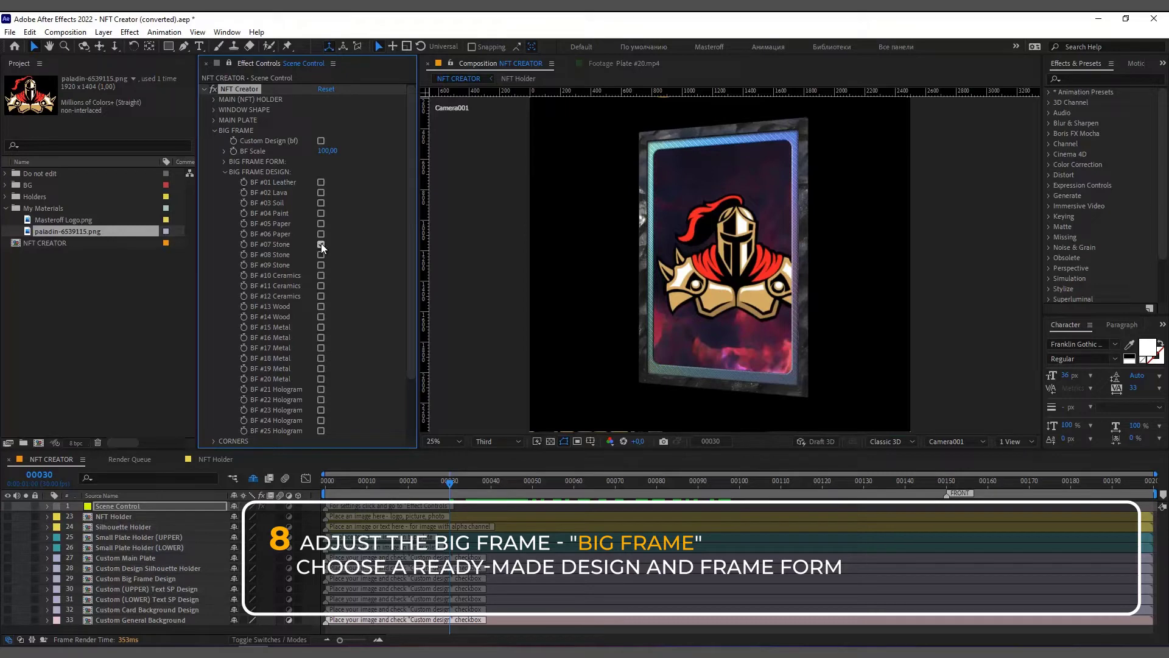
# Replace the big frame's stone design with BF #19 Metal and check the card at a further frame.
pyautogui.click(321, 244)
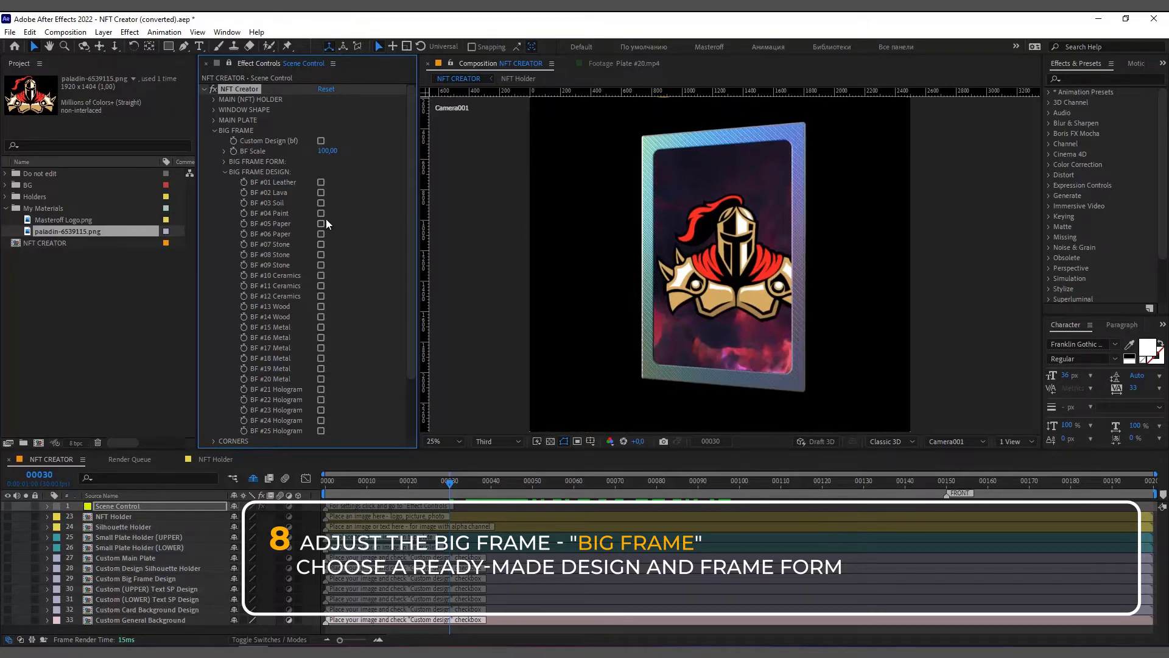
pyautogui.click(319, 368)
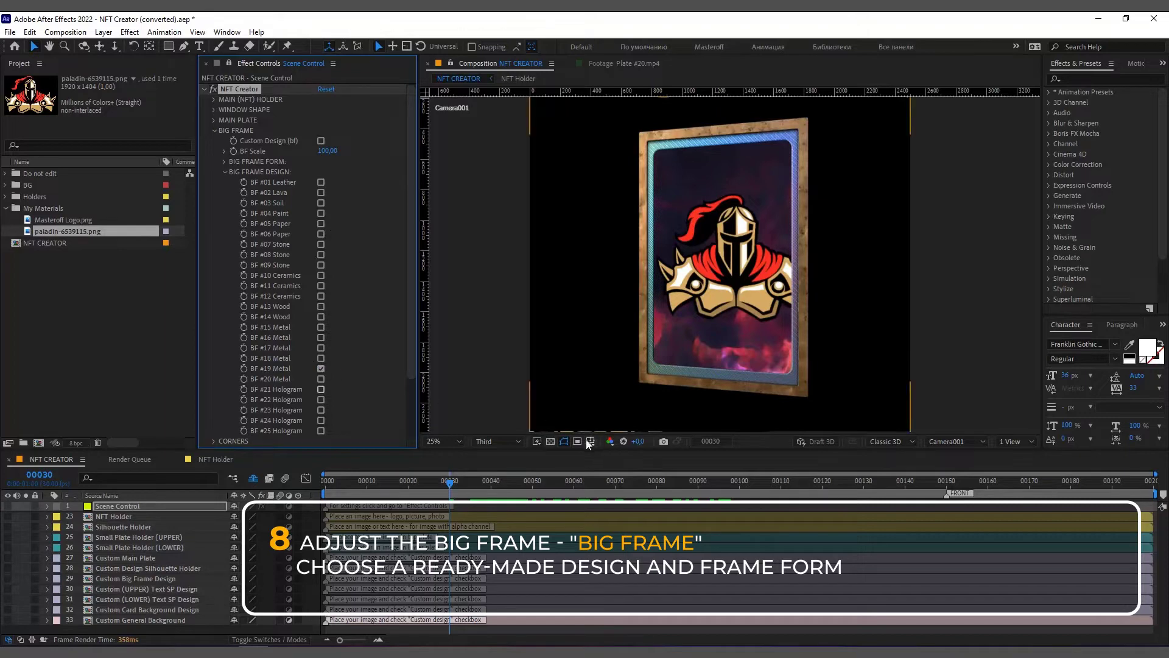
pyautogui.moveTo(451, 485); pyautogui.dragTo(491, 508)
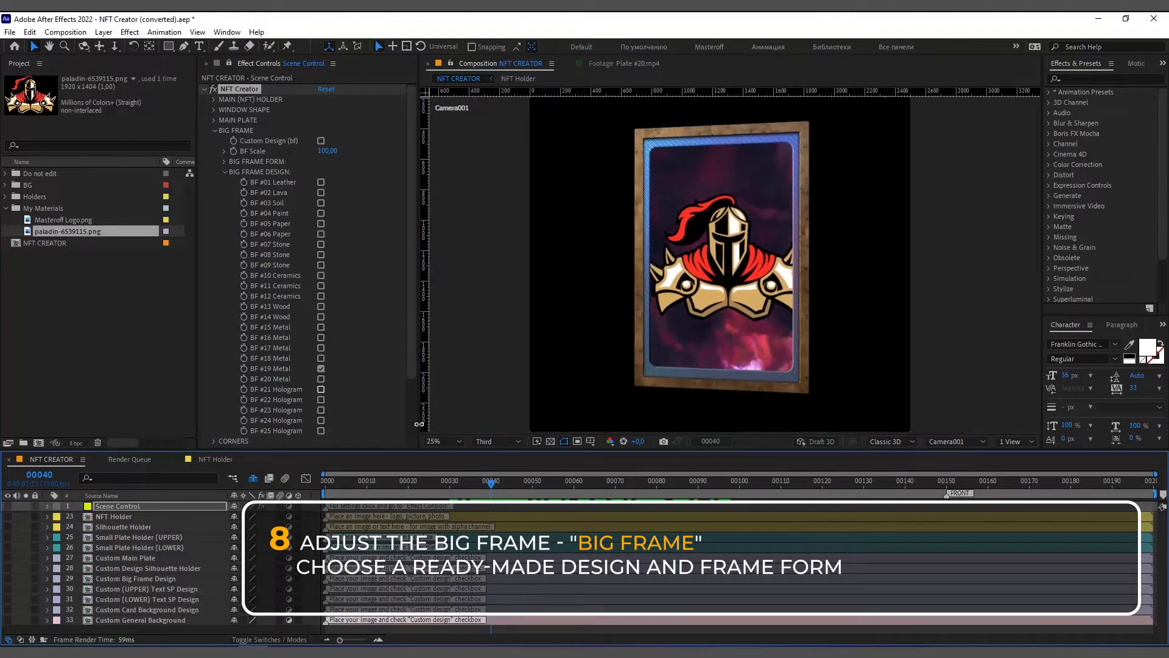
pyautogui.click(224, 172)
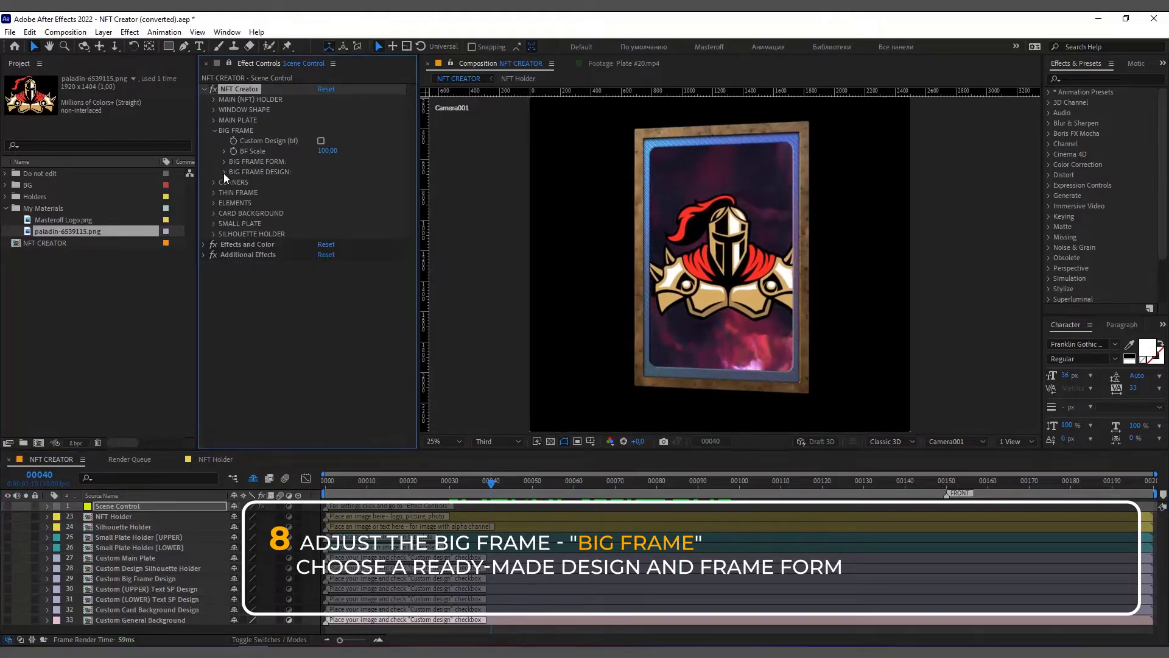
pyautogui.click(214, 131)
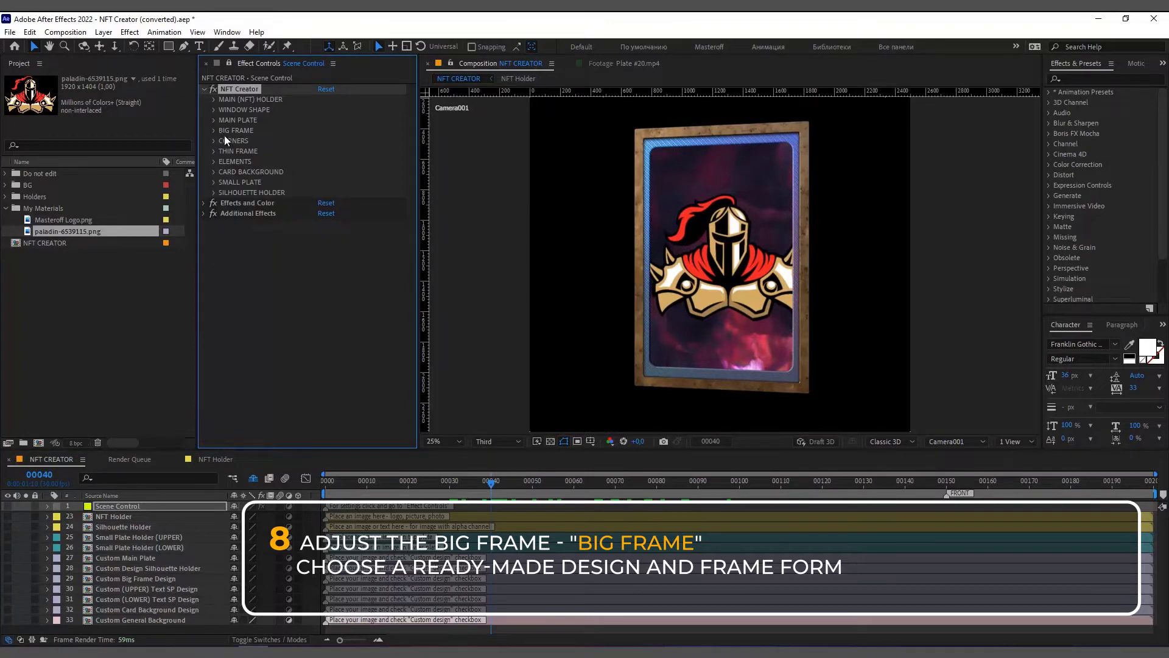
# Apply the Cr #01 Wood variant of corners Design #01 to the card.
pyautogui.click(214, 140)
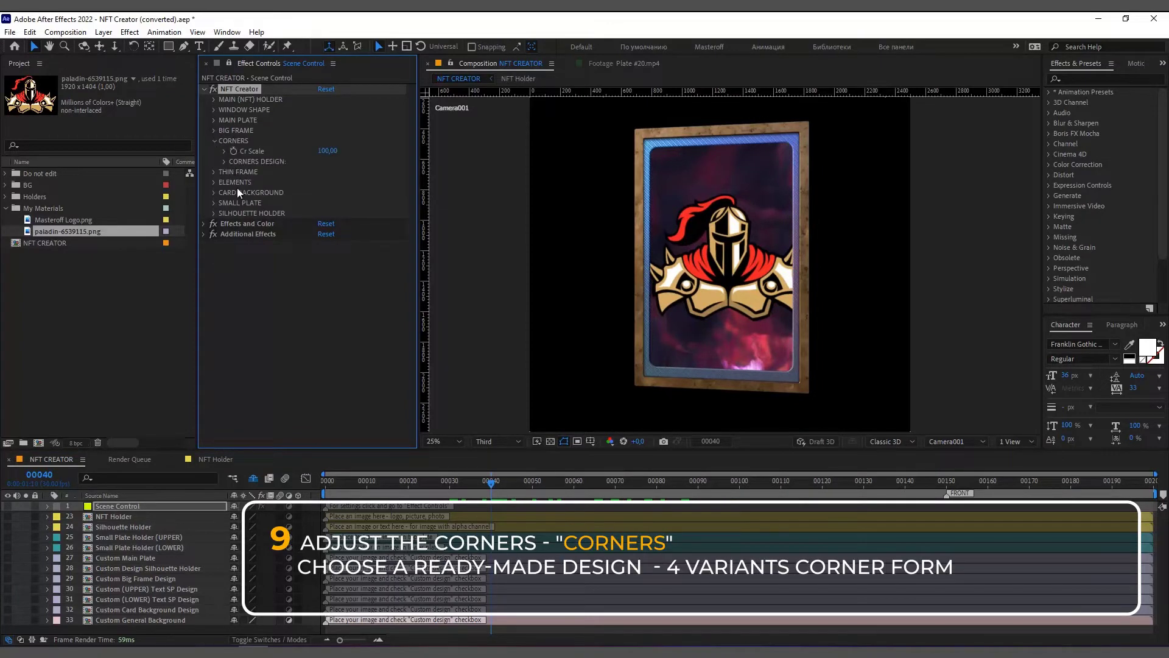
pyautogui.click(225, 161)
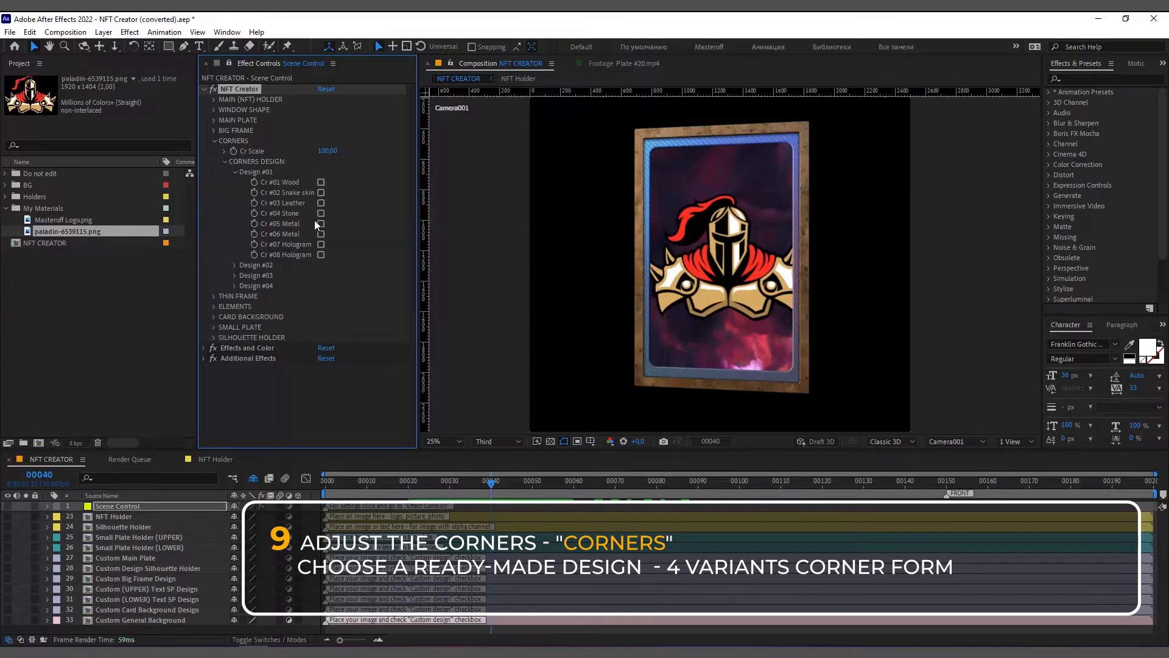
pyautogui.click(321, 183)
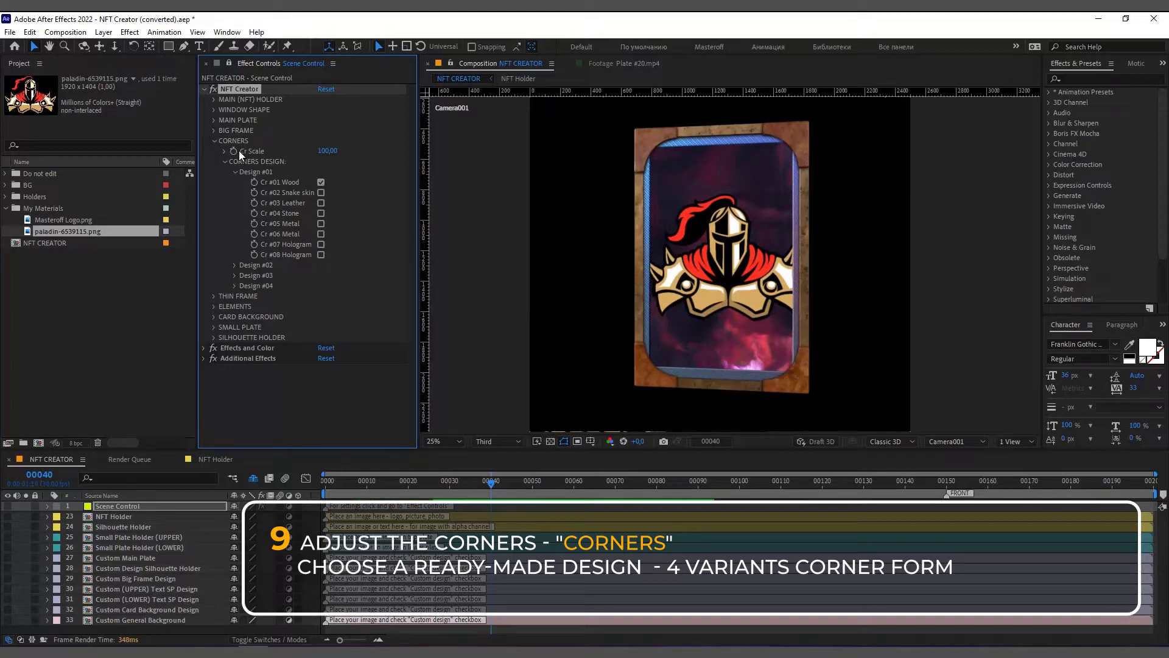
# Set the corners' Cr Scale to 105.10 and review the result across the card's rotation.
pyautogui.moveTo(326, 155); pyautogui.dragTo(351, 148)
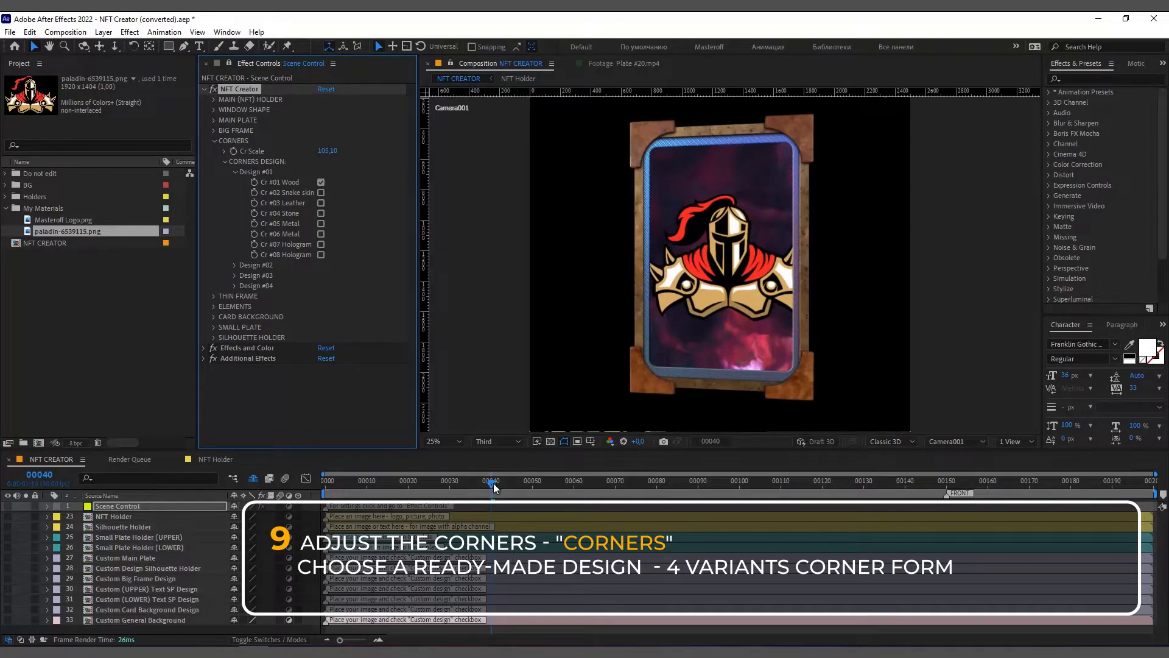
pyautogui.moveTo(492, 482); pyautogui.dragTo(544, 496)
pyautogui.press('space')
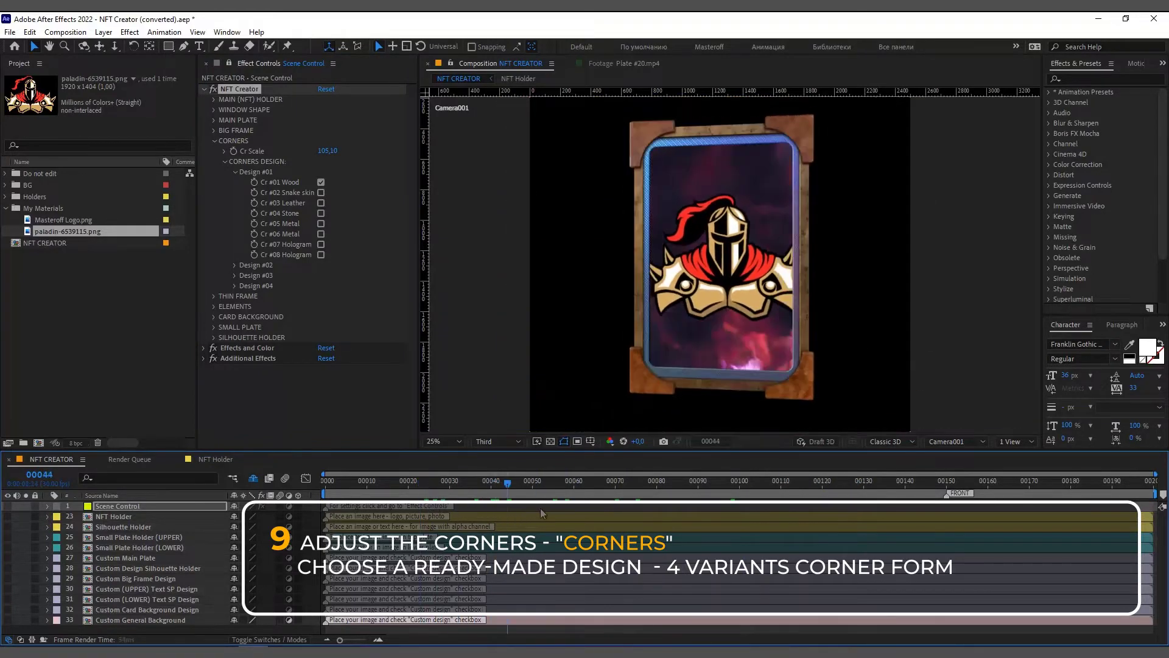
pyautogui.moveTo(652, 508); pyautogui.dragTo(529, 521)
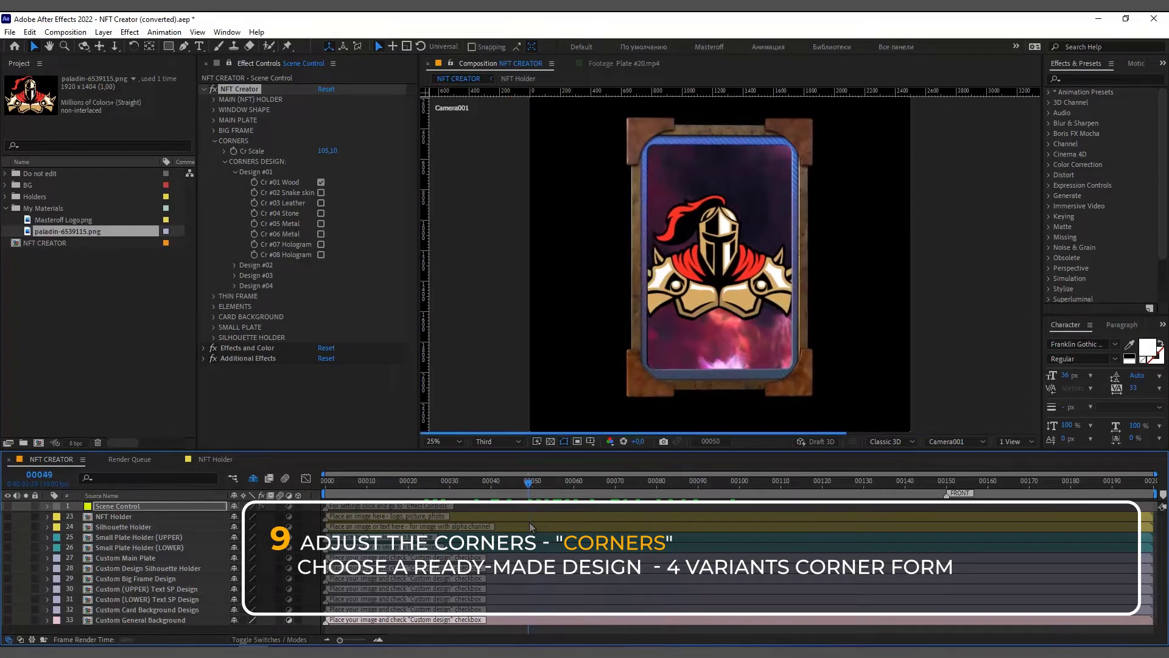
pyautogui.click(215, 141)
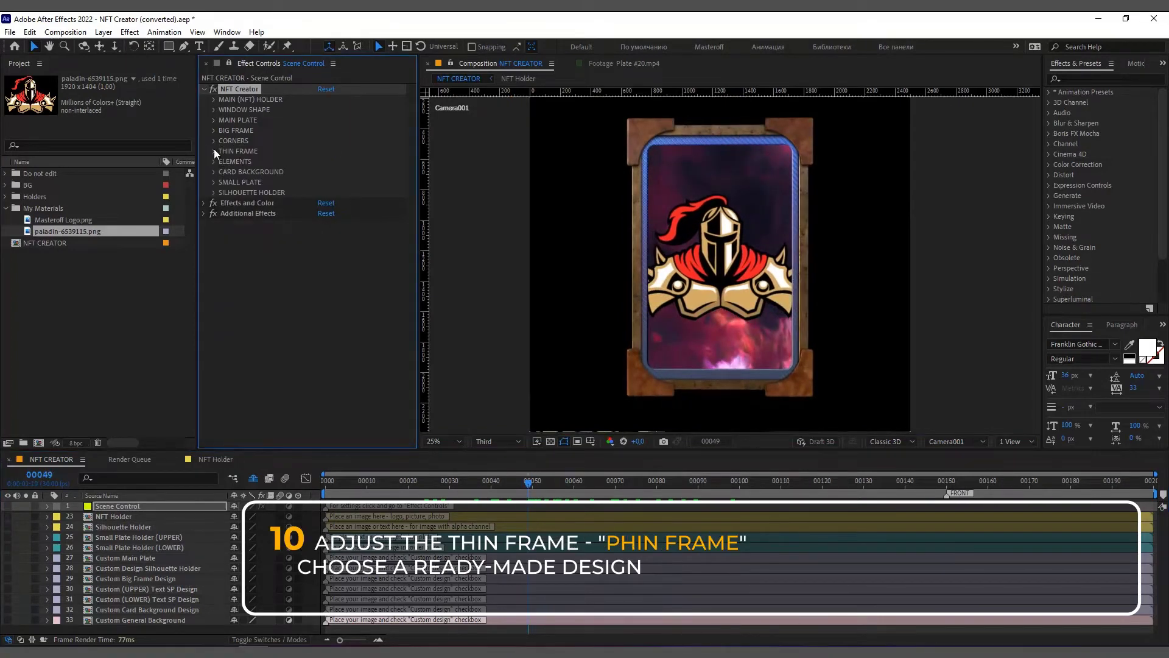
# Try the thin frame designs Th #07 Wood, Th #06 Wood and Th #05 Metal in turn, removing each again.
pyautogui.click(214, 151)
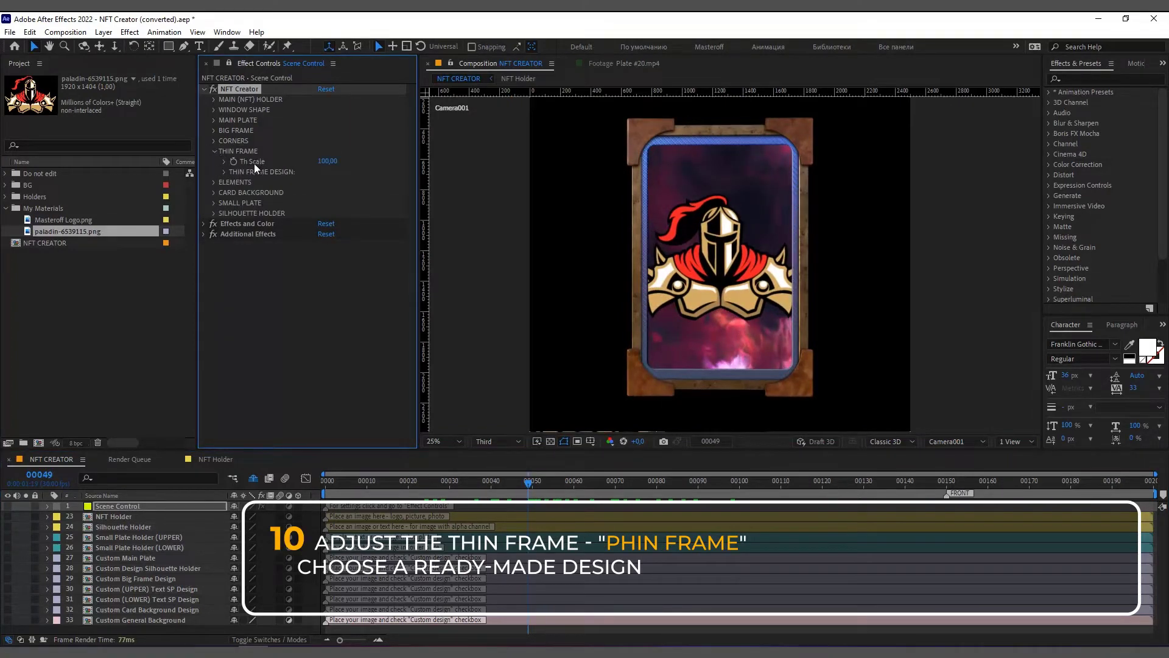
pyautogui.click(224, 172)
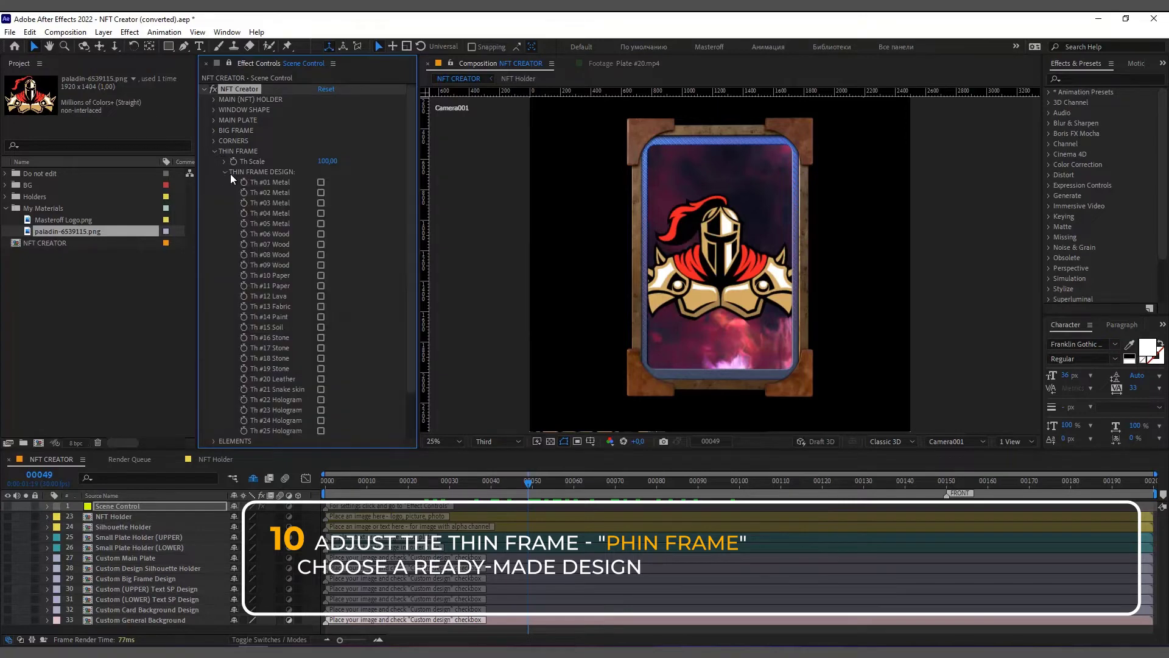
pyautogui.click(321, 245)
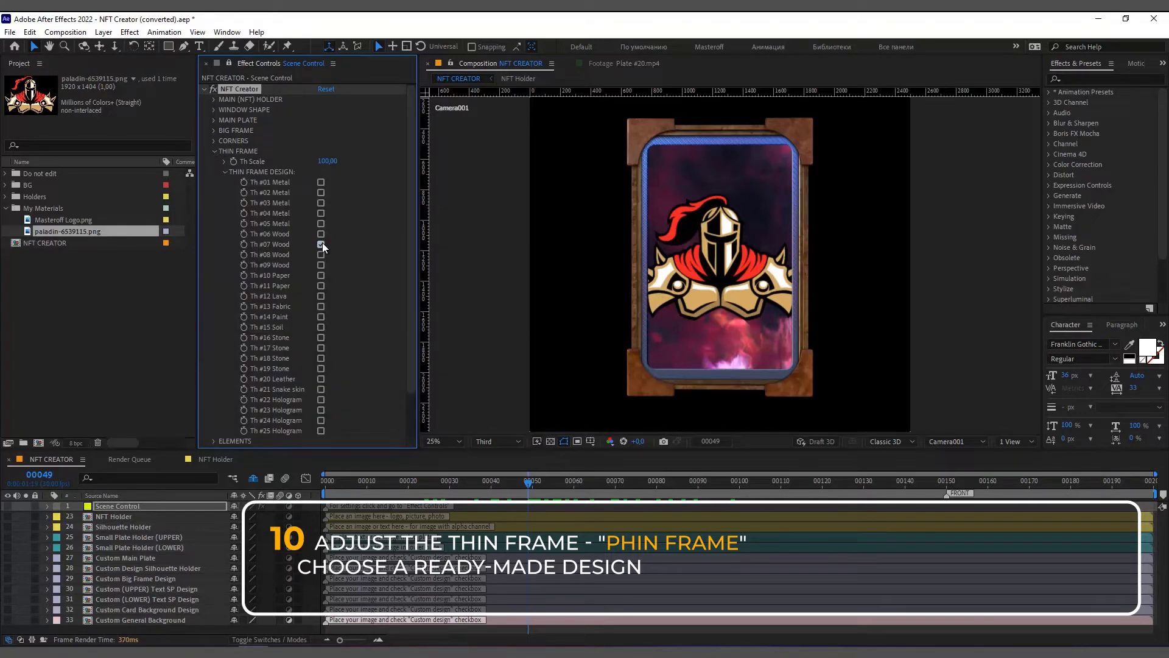
pyautogui.click(321, 244)
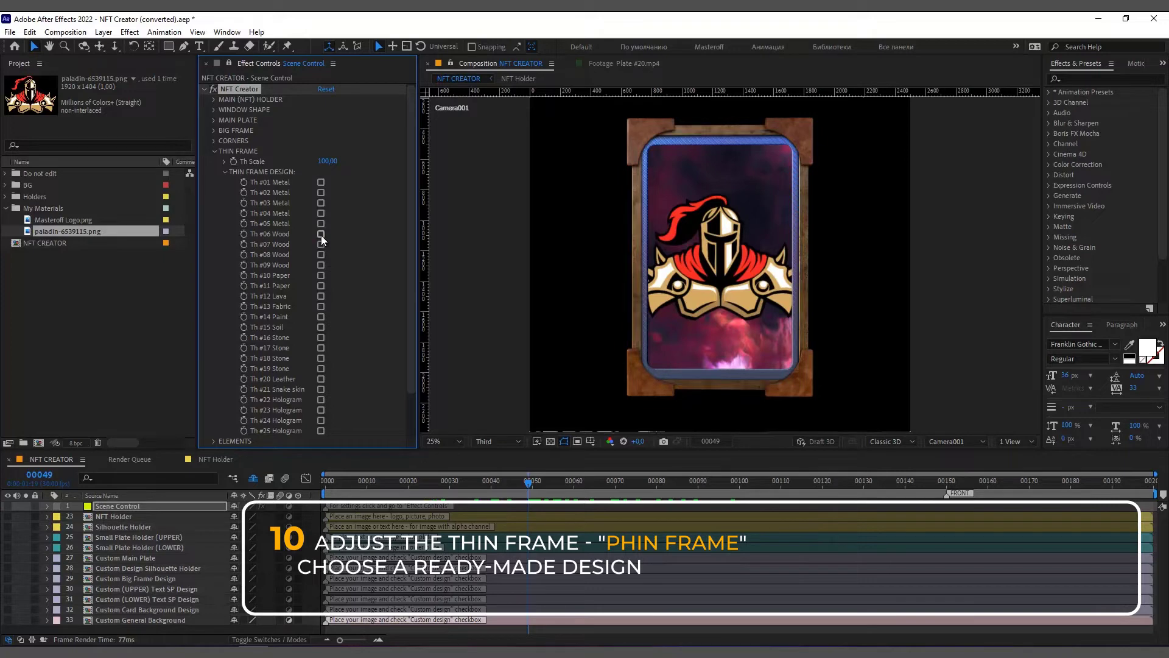
pyautogui.click(321, 235)
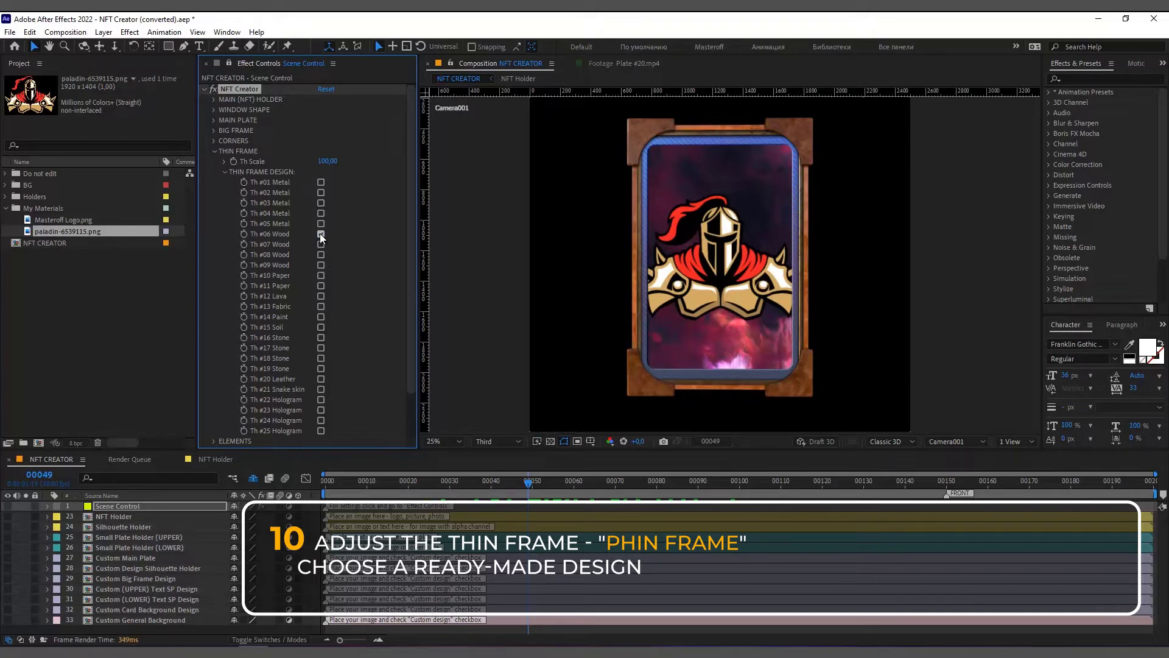
pyautogui.click(321, 234)
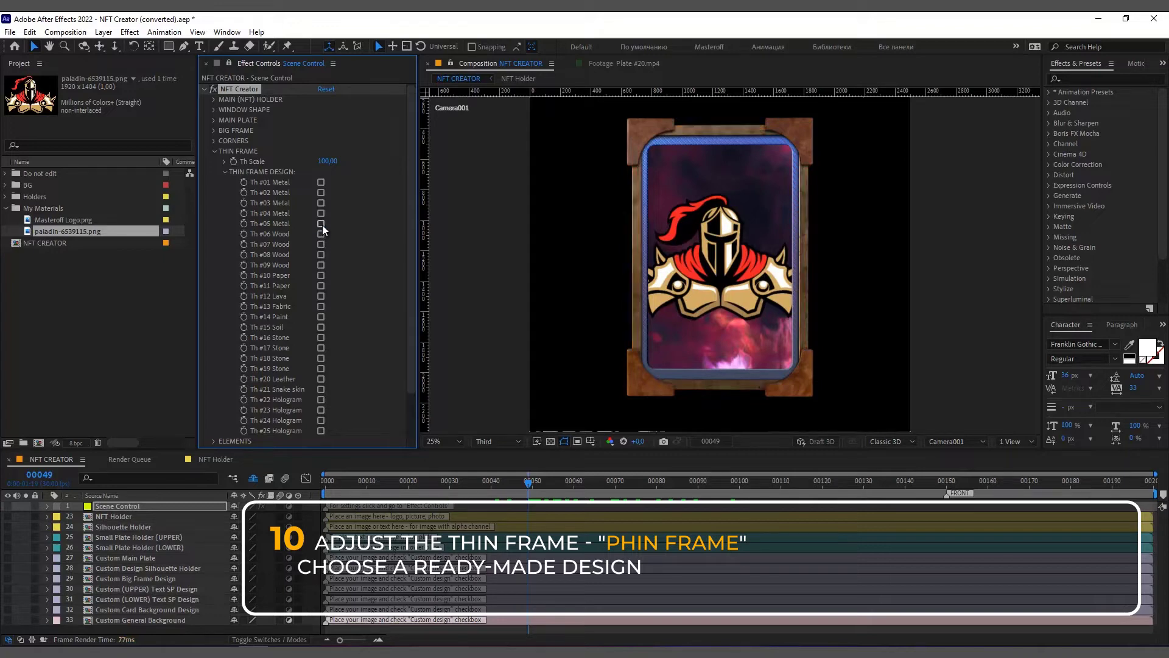
pyautogui.click(321, 224)
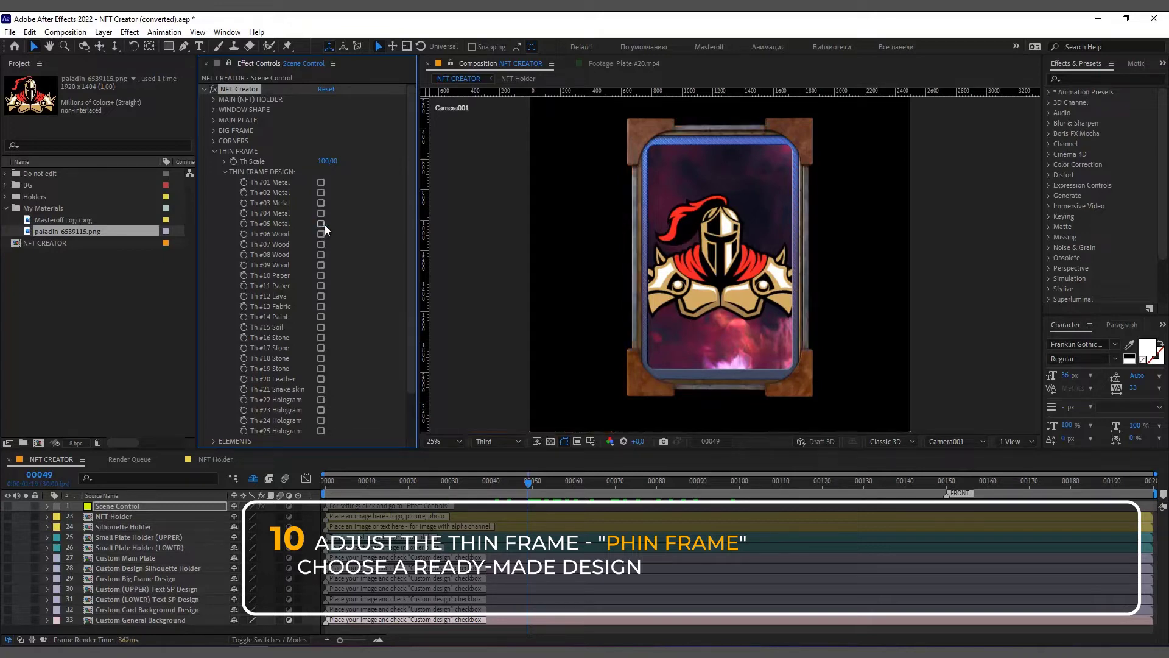
pyautogui.click(323, 225)
# Apply the thin frame design Th #06 Wood and set its Th Scale to 102.50.
pyautogui.click(321, 235)
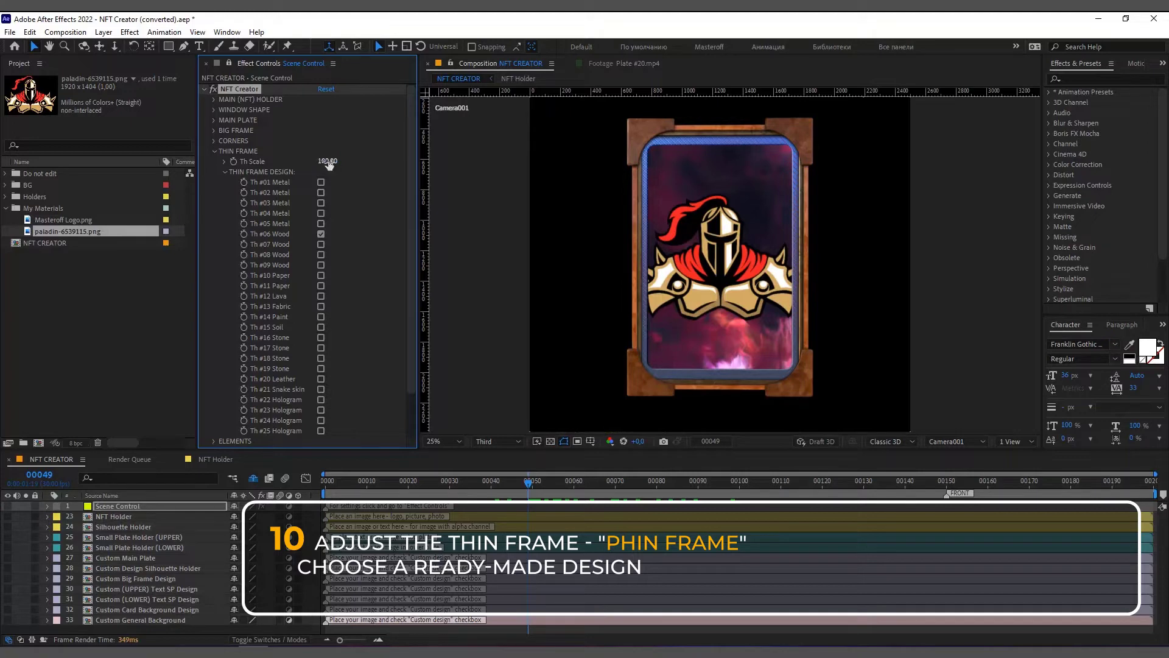
pyautogui.moveTo(329, 163); pyautogui.dragTo(339, 193)
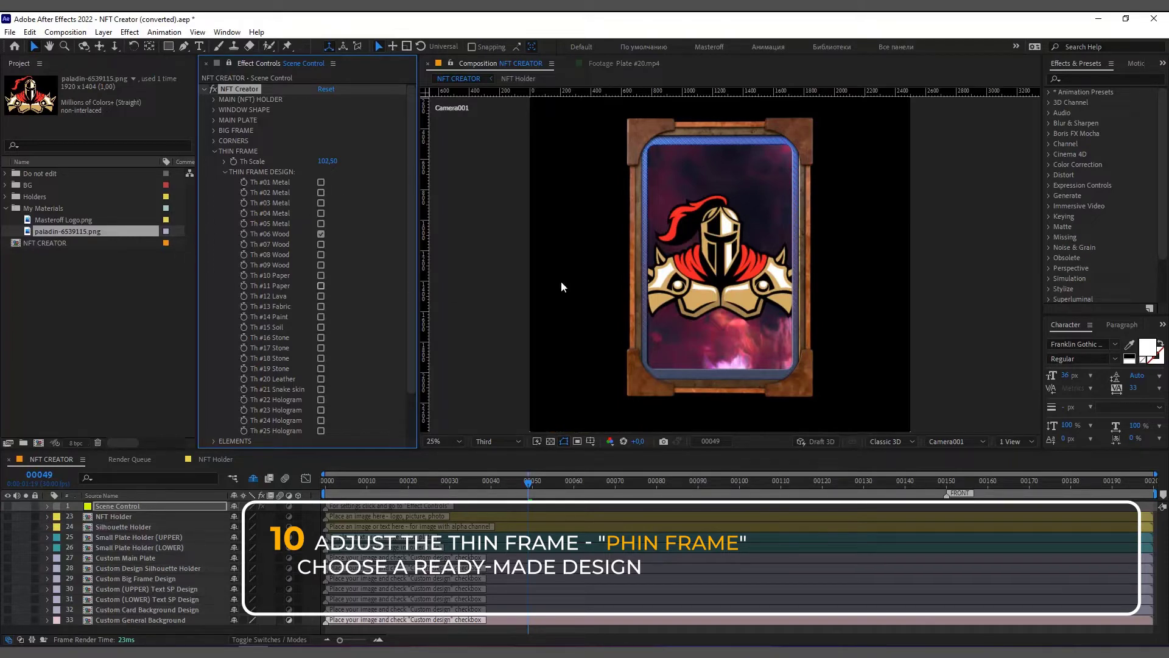
pyautogui.click(215, 151)
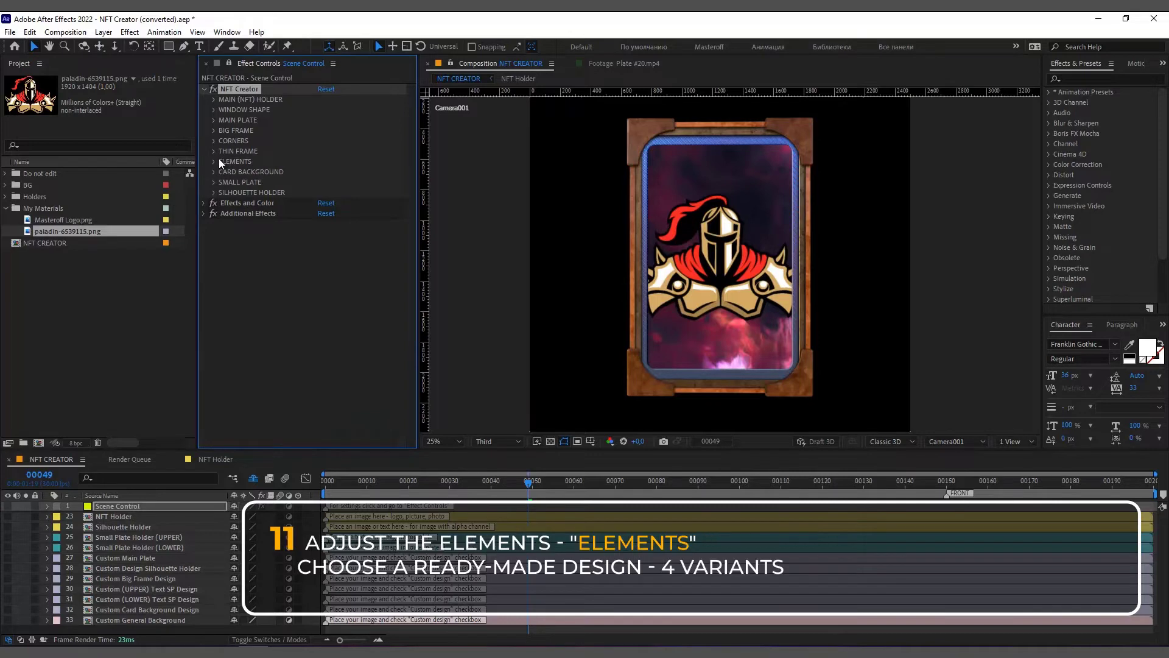
# Try the El #09 Metal variant of Elements Design #02 on the card and remove it again.
pyautogui.click(214, 161)
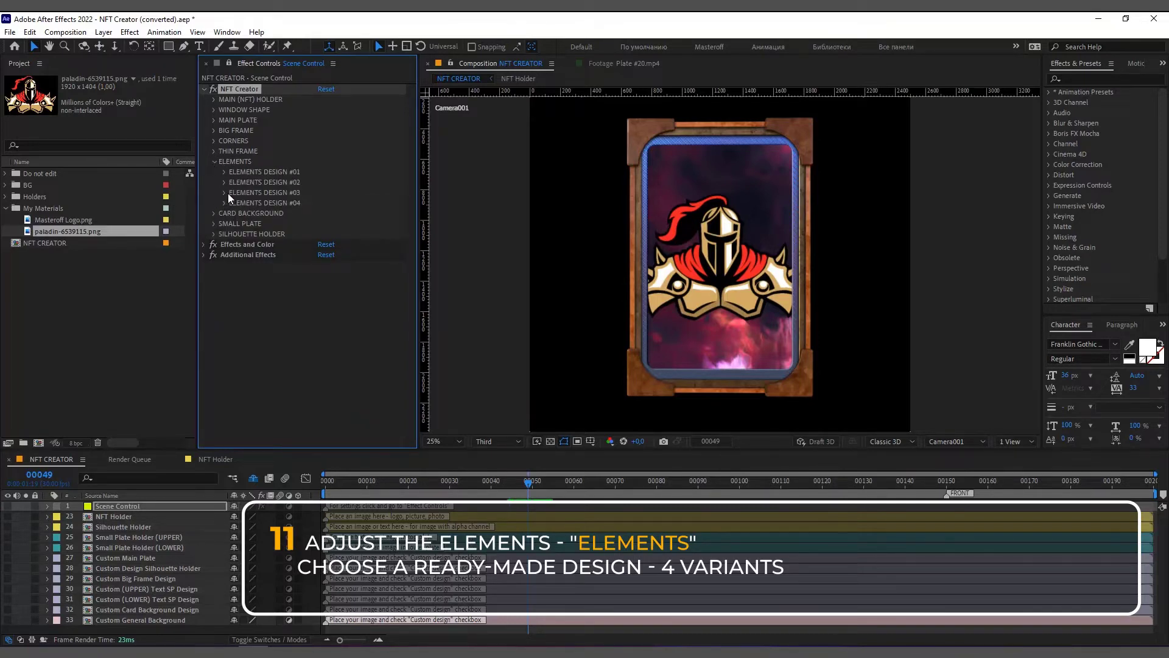
pyautogui.click(224, 182)
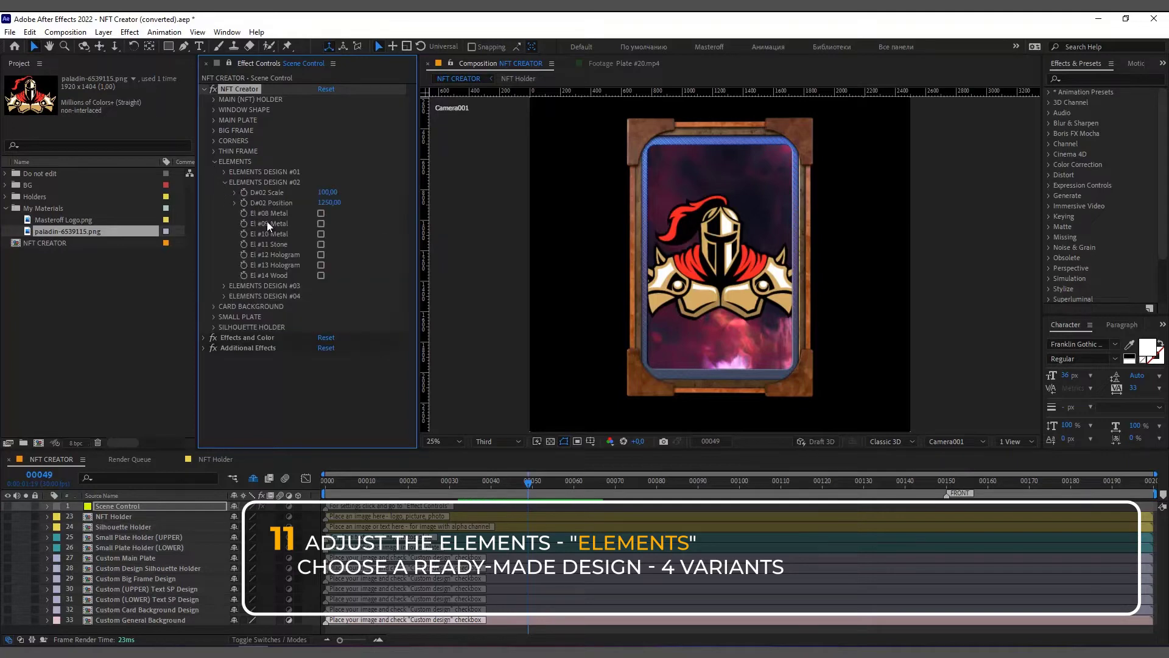
pyautogui.click(321, 224)
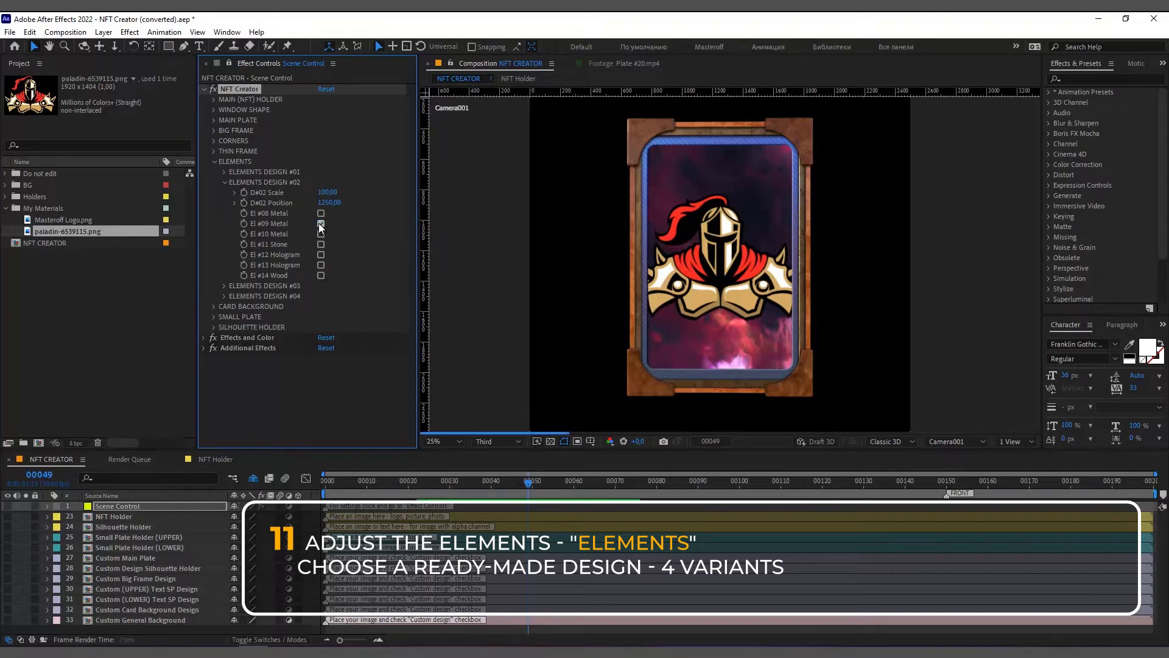
pyautogui.click(321, 224)
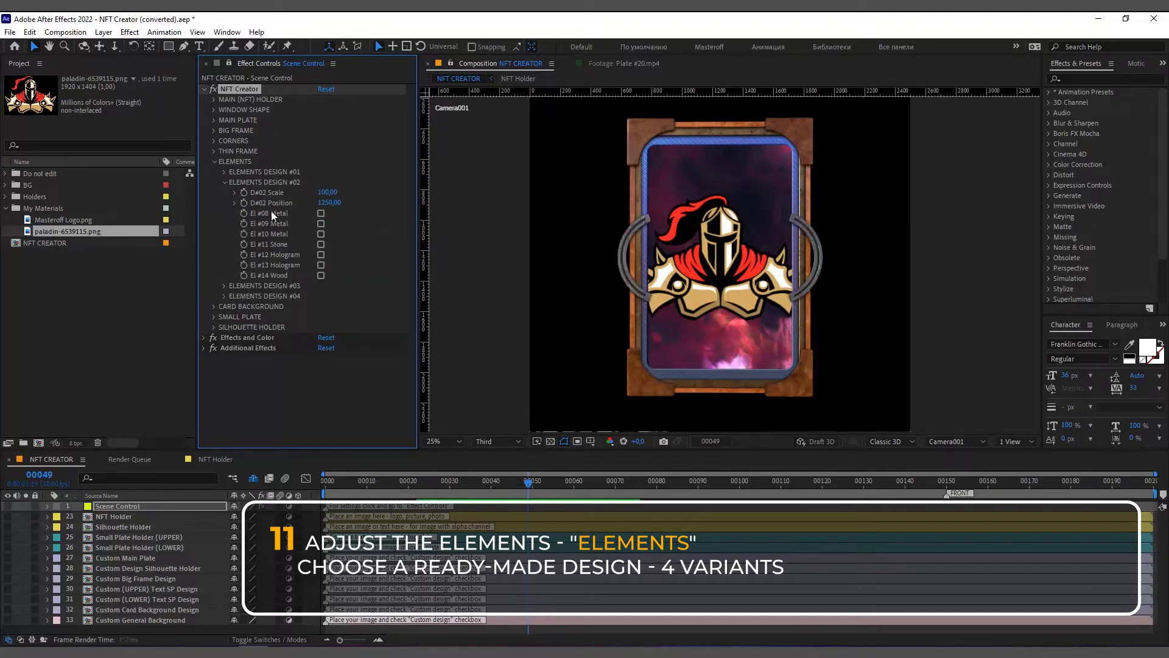
pyautogui.click(224, 182)
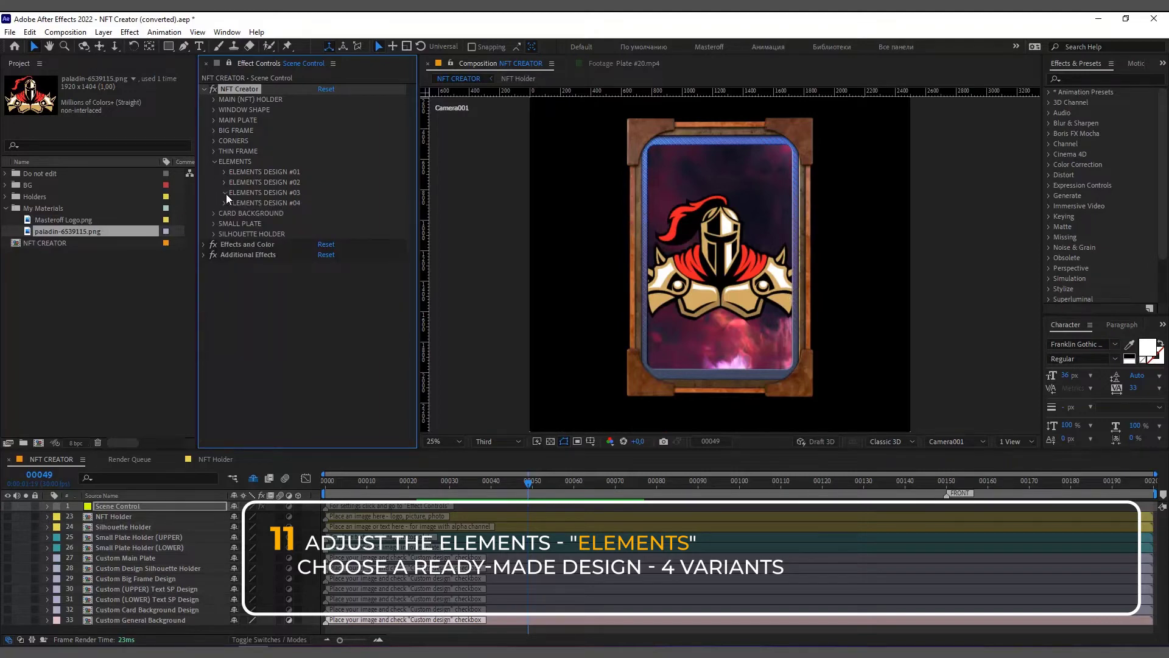
# Try El #18 Metal, El #19 Lava and El #20 Stone of Elements Design #03, with D#03 Scale at 97.20, and remove each.
pyautogui.click(225, 192)
pyautogui.click(320, 255)
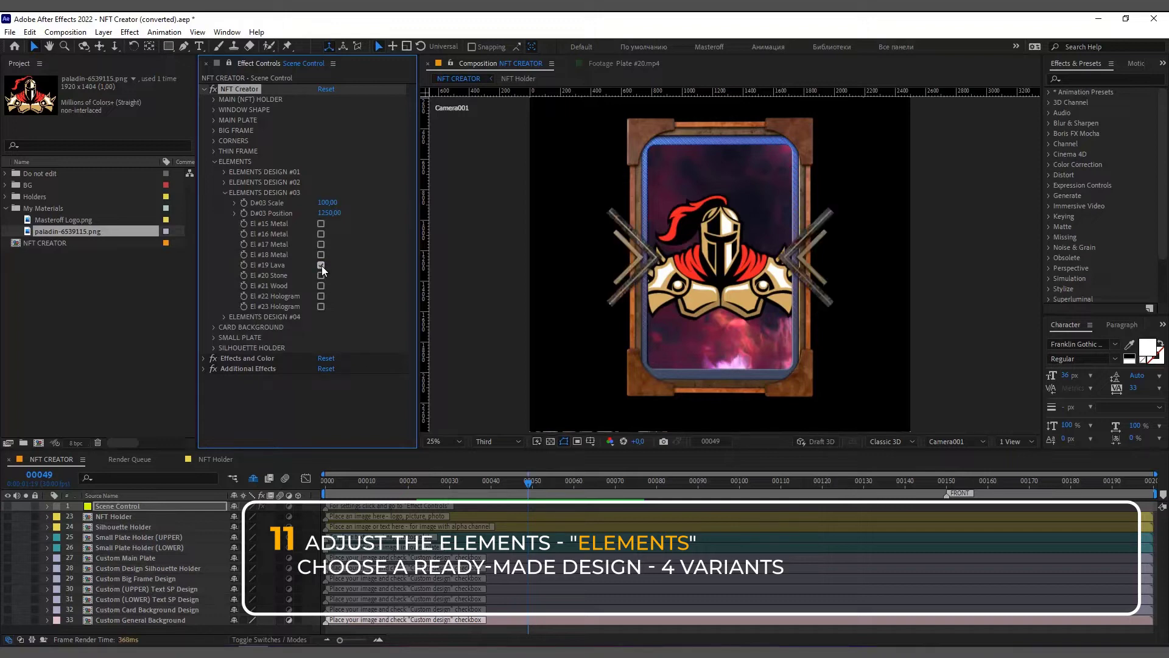
pyautogui.click(321, 266)
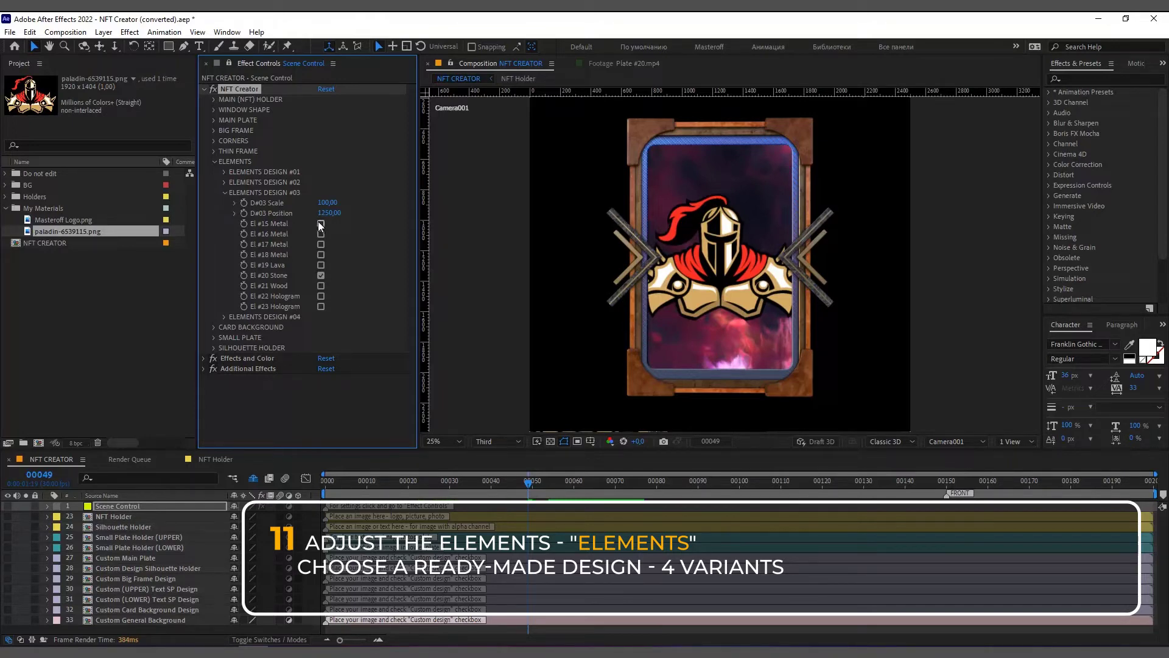
pyautogui.moveTo(331, 202)
pyautogui.mouseDown()
pyautogui.moveTo(377, 197)
pyautogui.moveTo(337, 220)
pyautogui.mouseUp()
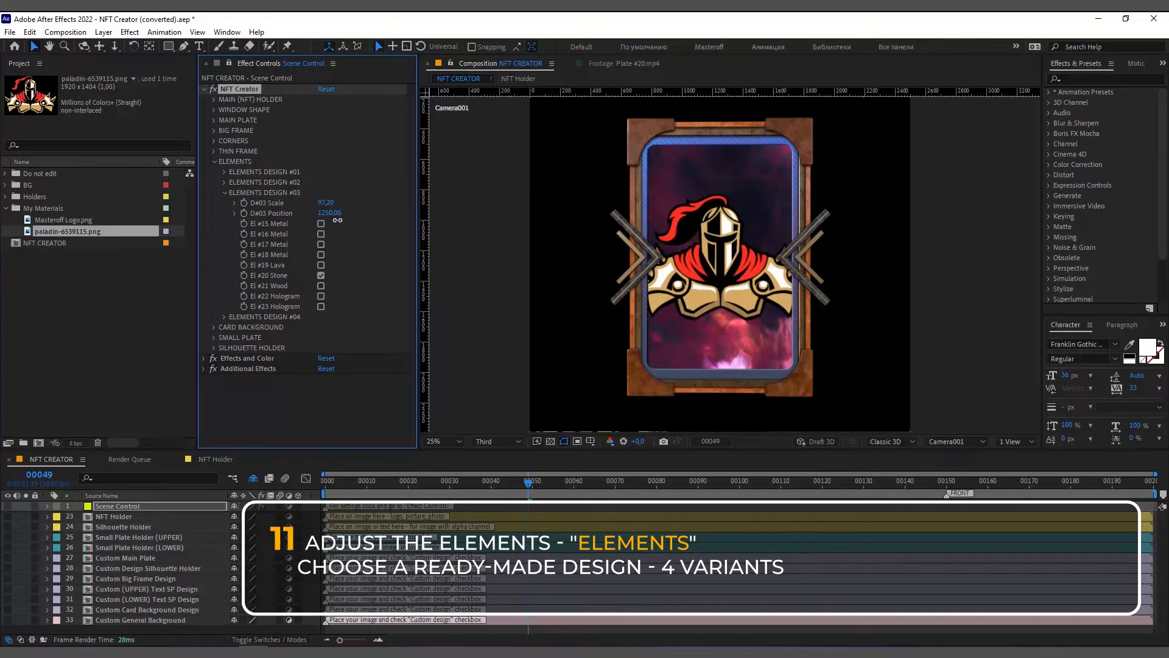
pyautogui.click(321, 275)
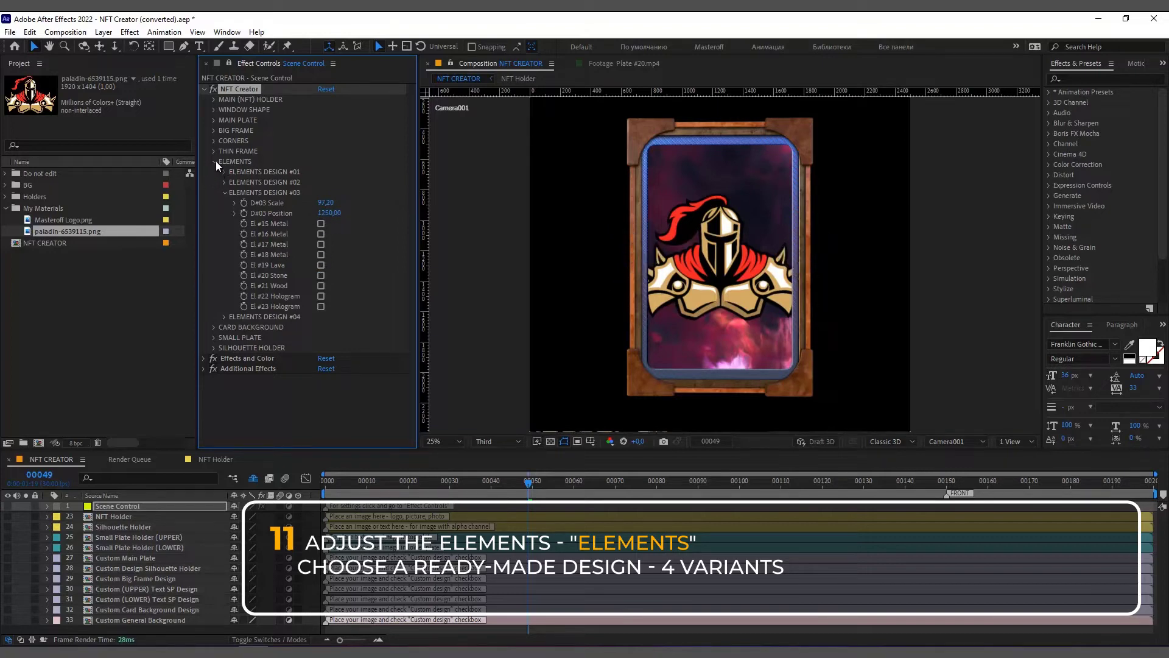
# Apply El #02 Metal of Elements Design #01 and increase its D#01 Scale until the pieces extend just past the card's side edges.
pyautogui.click(214, 161)
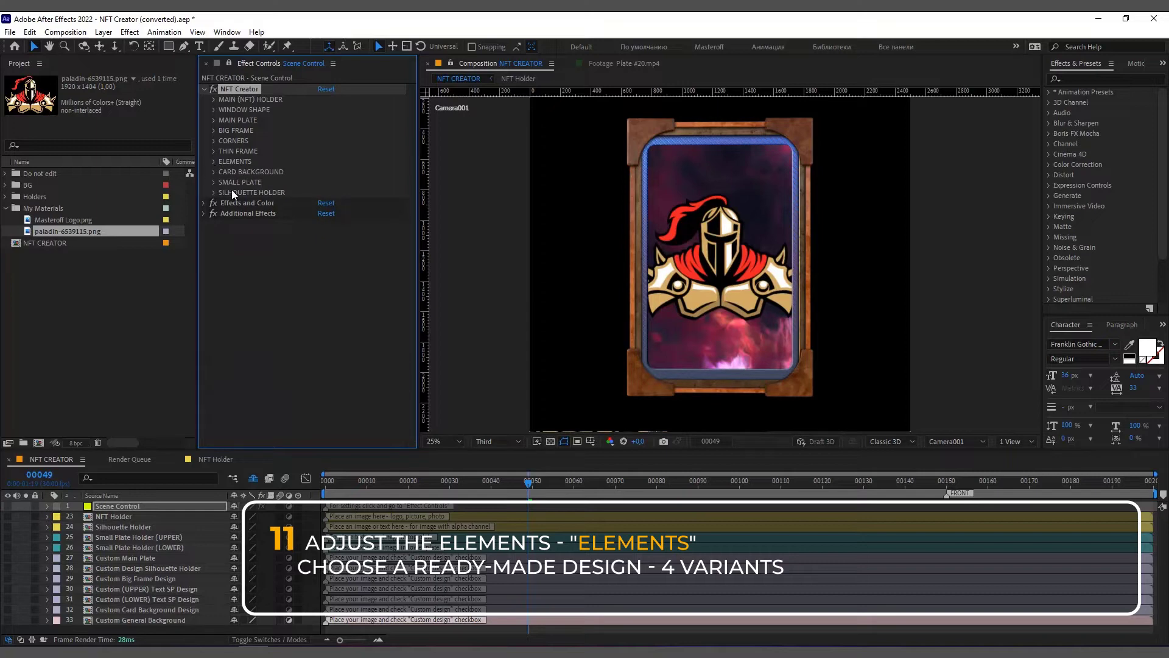
pyautogui.click(214, 162)
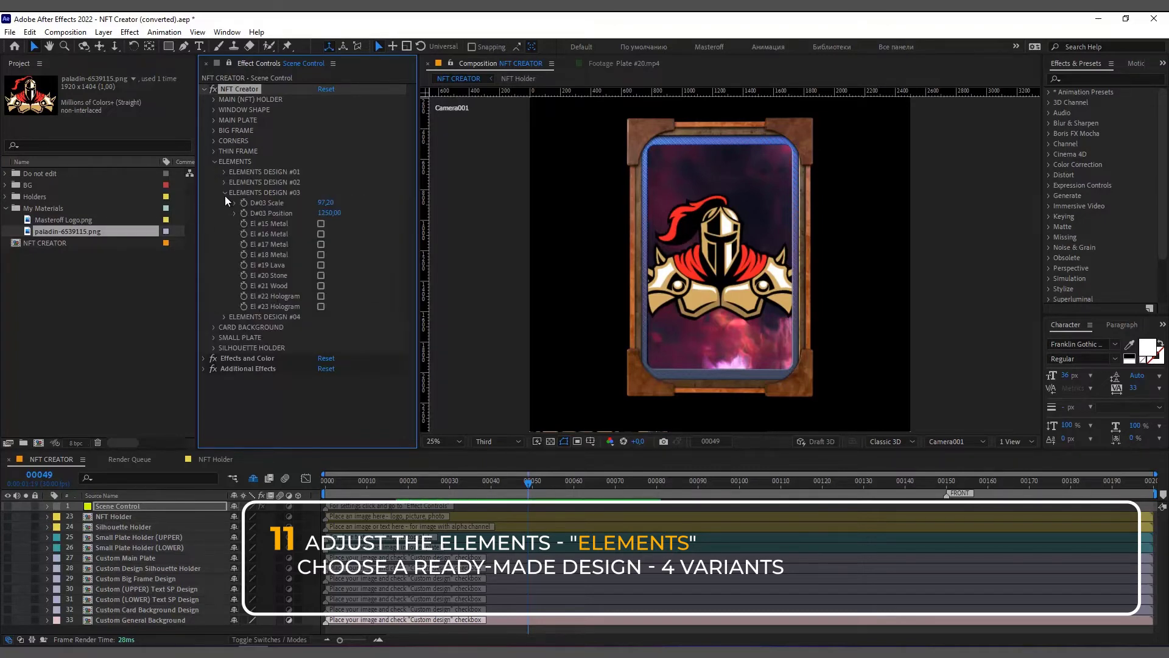
pyautogui.click(224, 192)
pyautogui.click(225, 173)
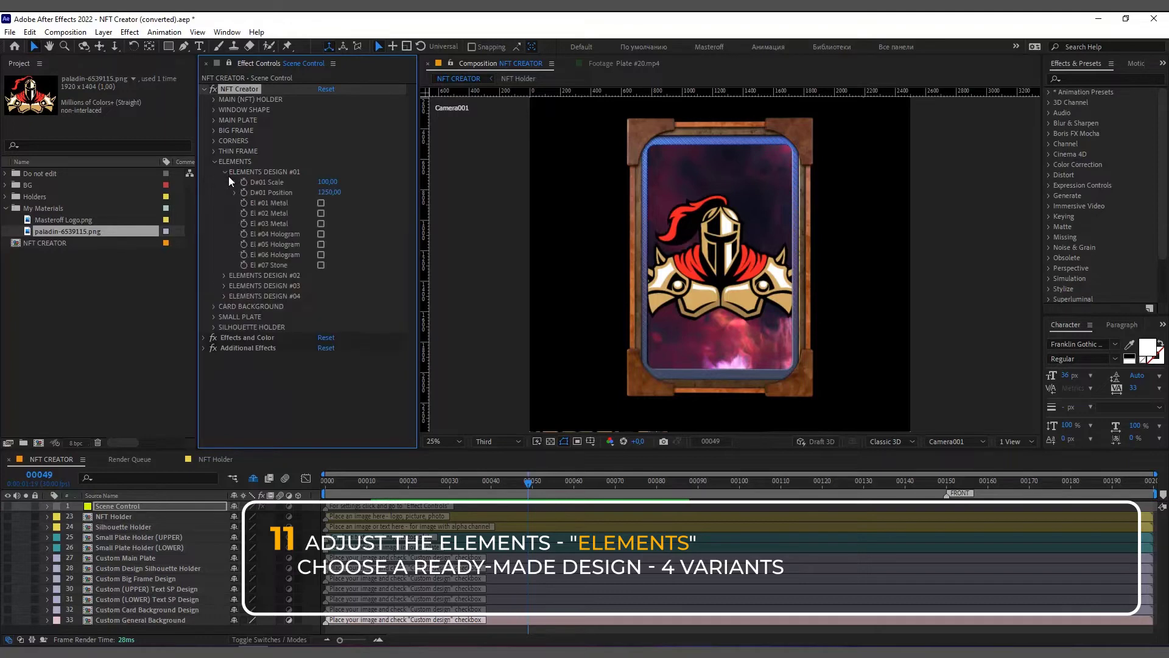
pyautogui.click(320, 214)
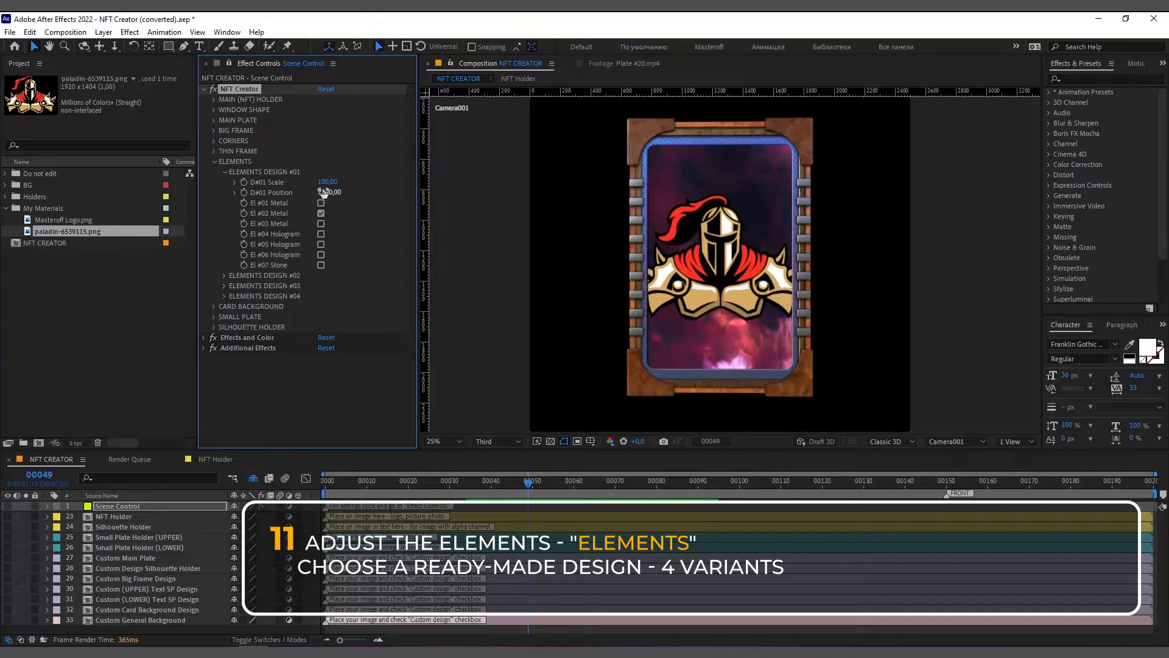
pyautogui.moveTo(330, 182); pyautogui.dragTo(352, 181)
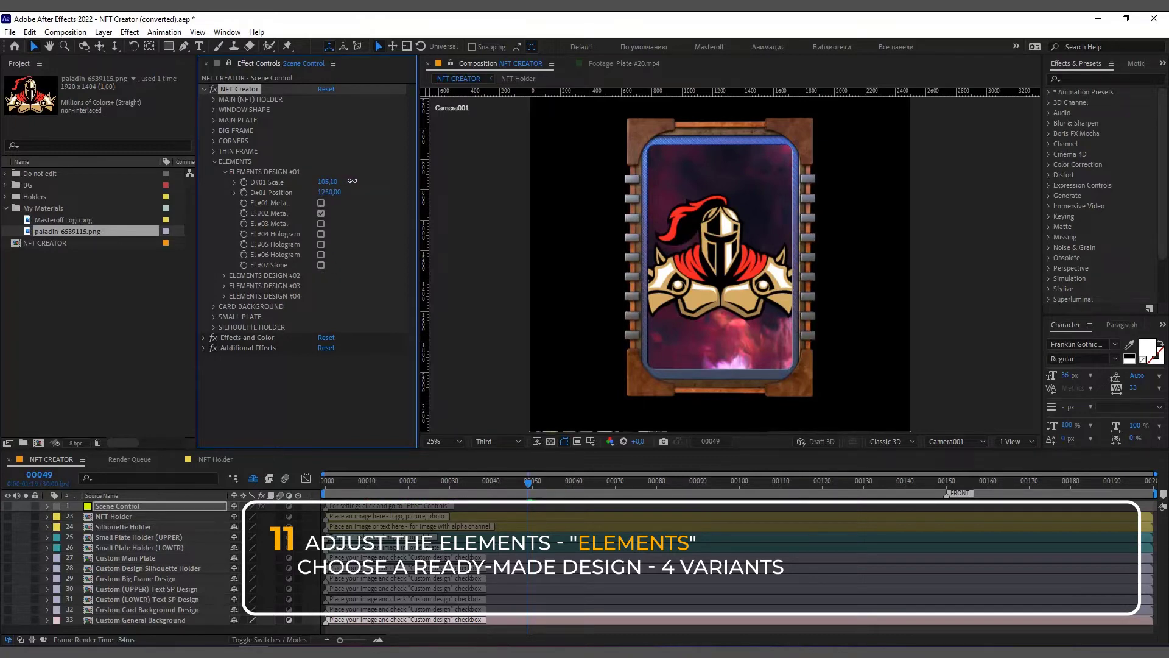
pyautogui.click(225, 172)
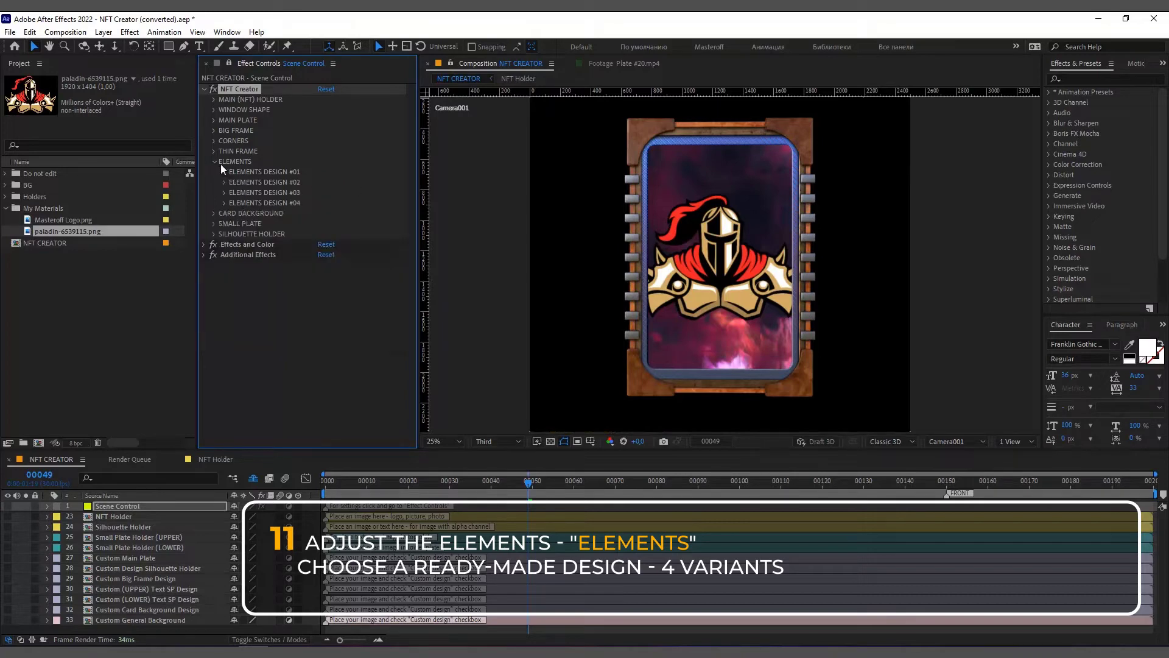
pyautogui.click(214, 162)
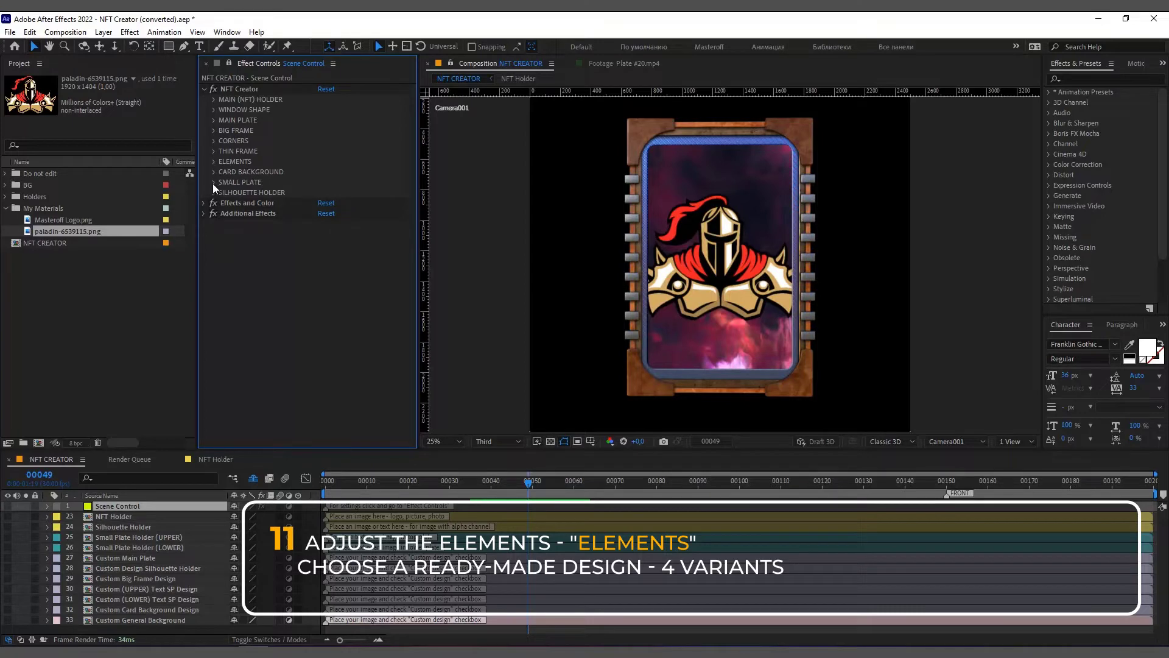
# Try the lower small plate designs Lp #01 Hologram, Lp #02 Hologram, Lp #03 Gold and Lp #04 Wood in turn, removing each again.
pyautogui.click(213, 183)
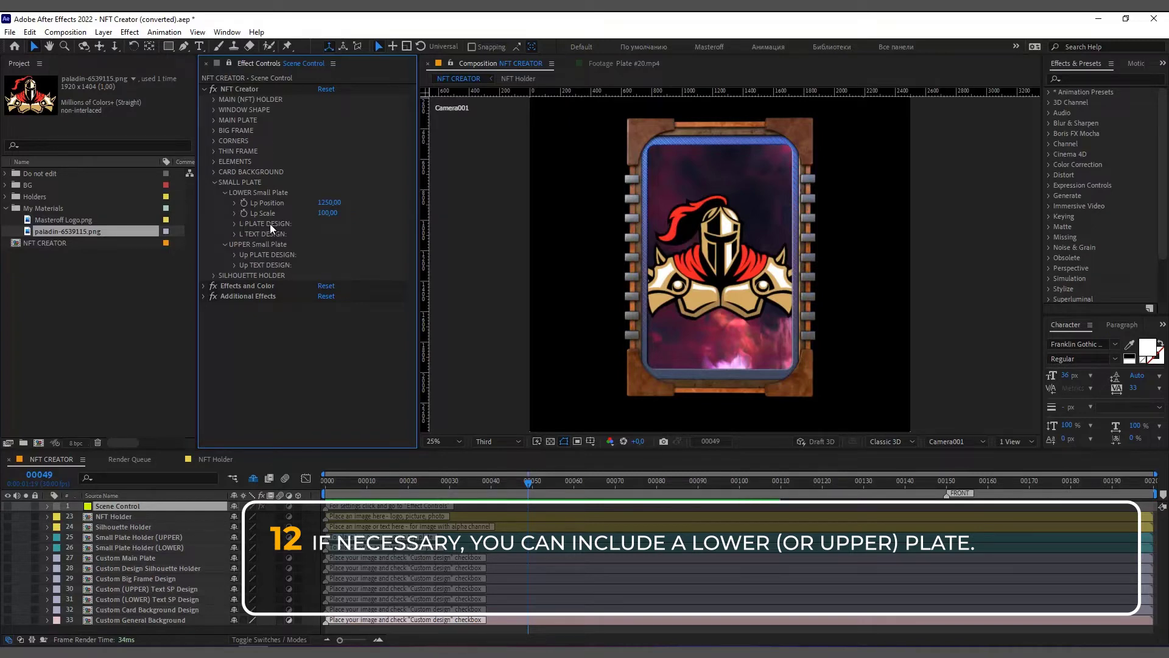
pyautogui.click(236, 224)
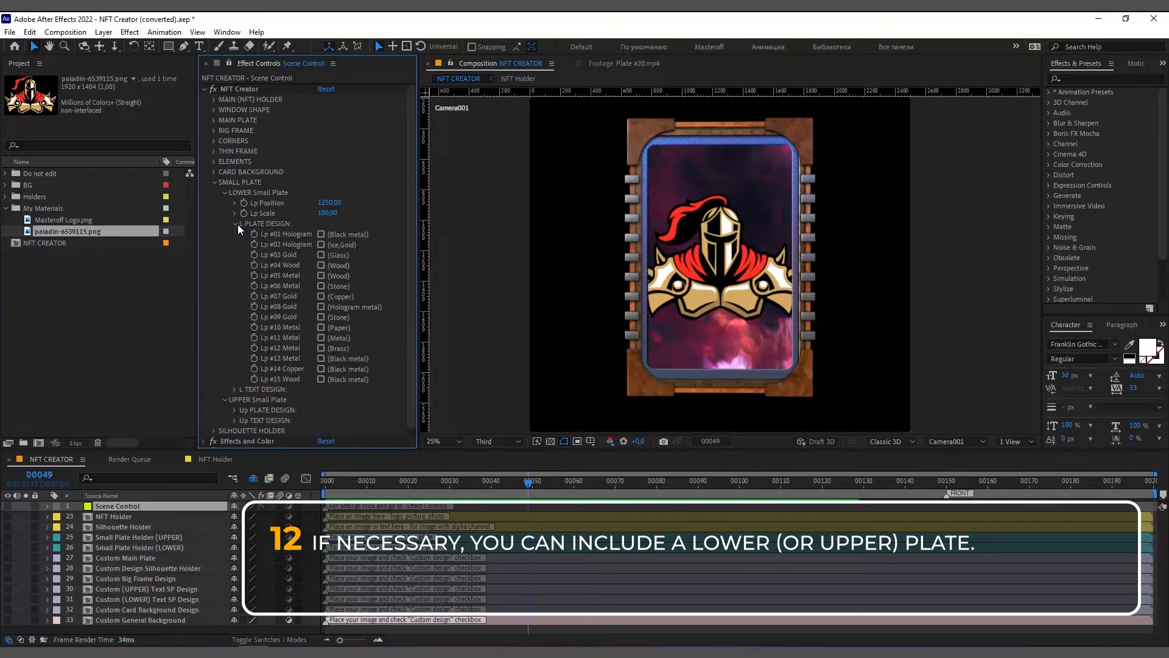
pyautogui.click(320, 234)
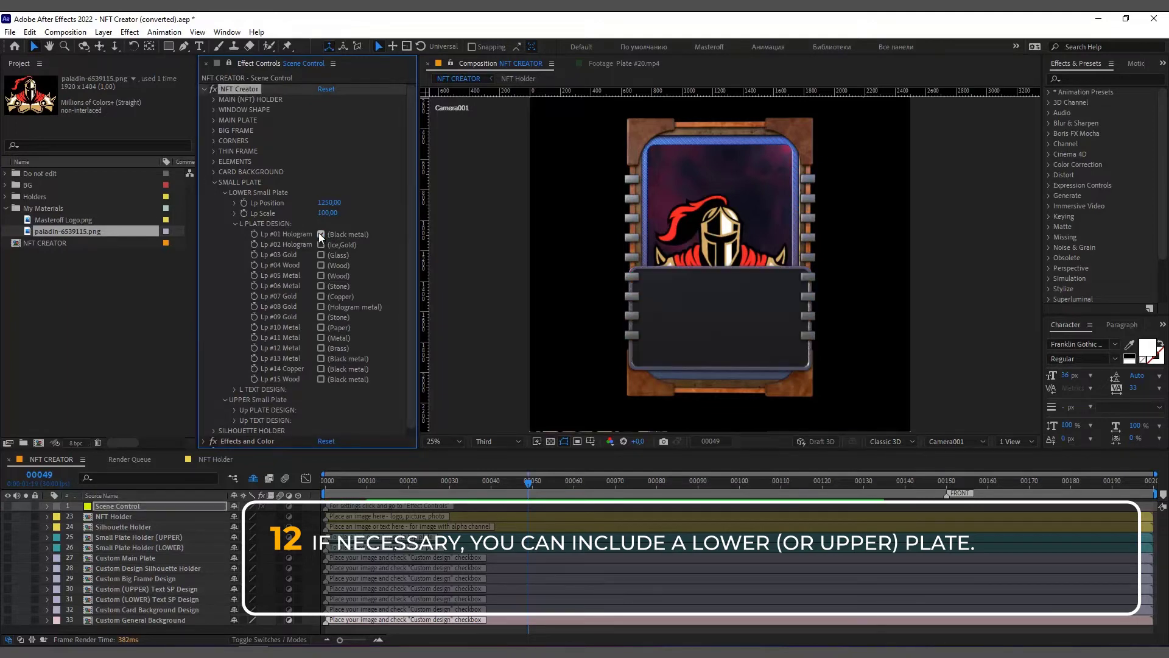
pyautogui.click(319, 234)
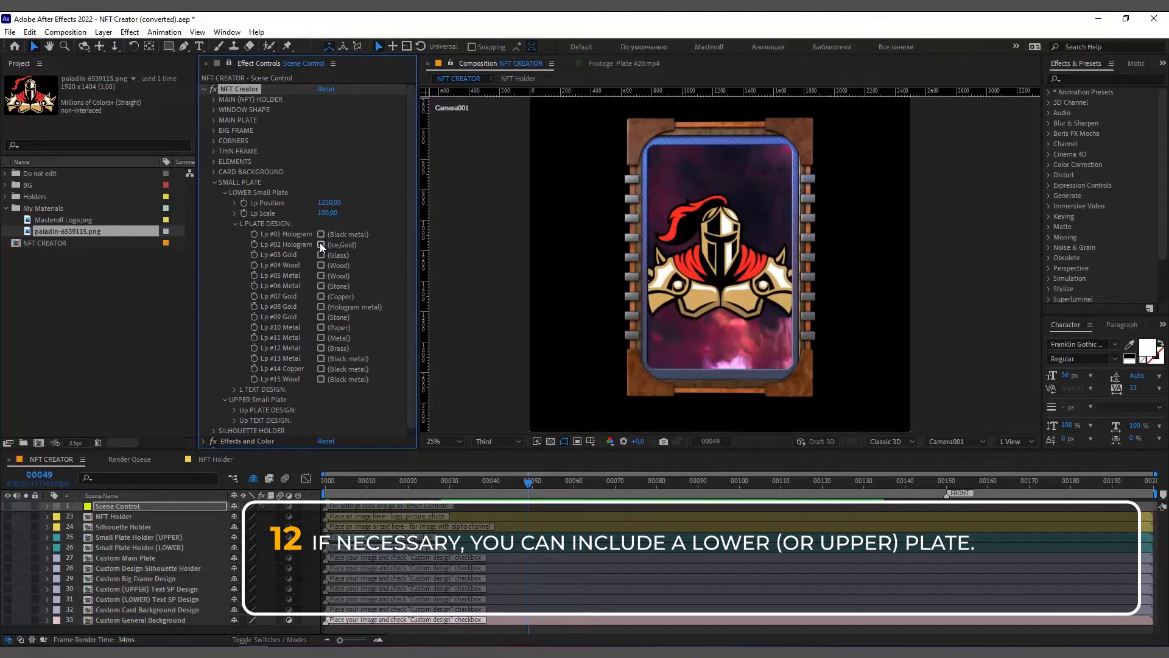
pyautogui.click(321, 245)
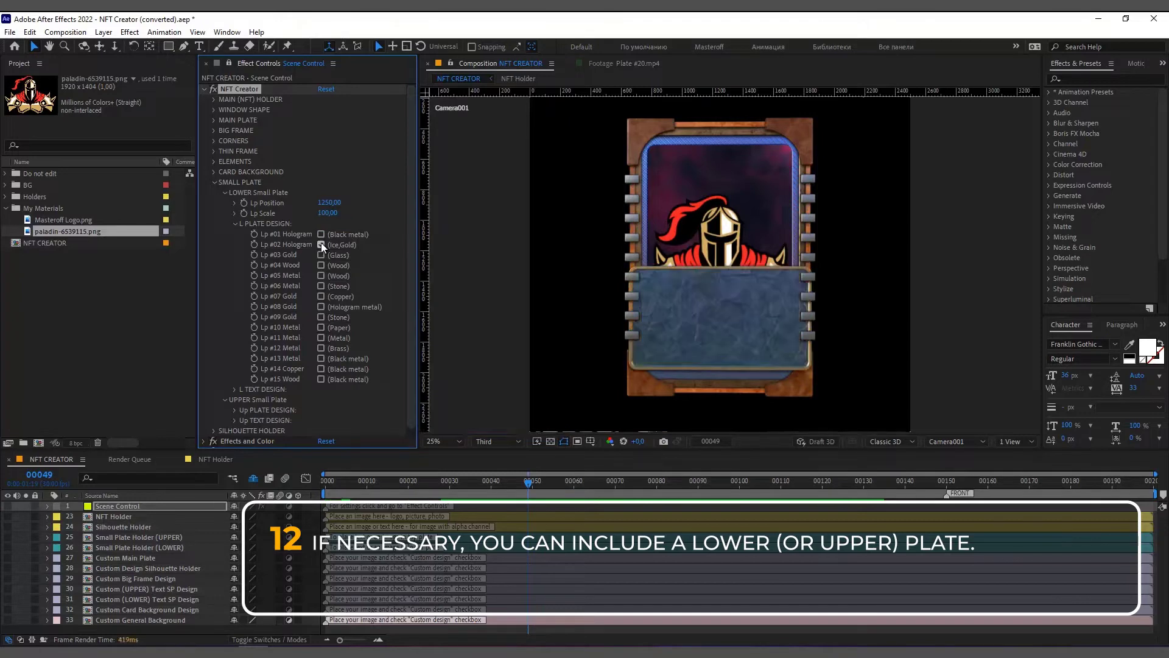
pyautogui.click(320, 244)
pyautogui.click(321, 254)
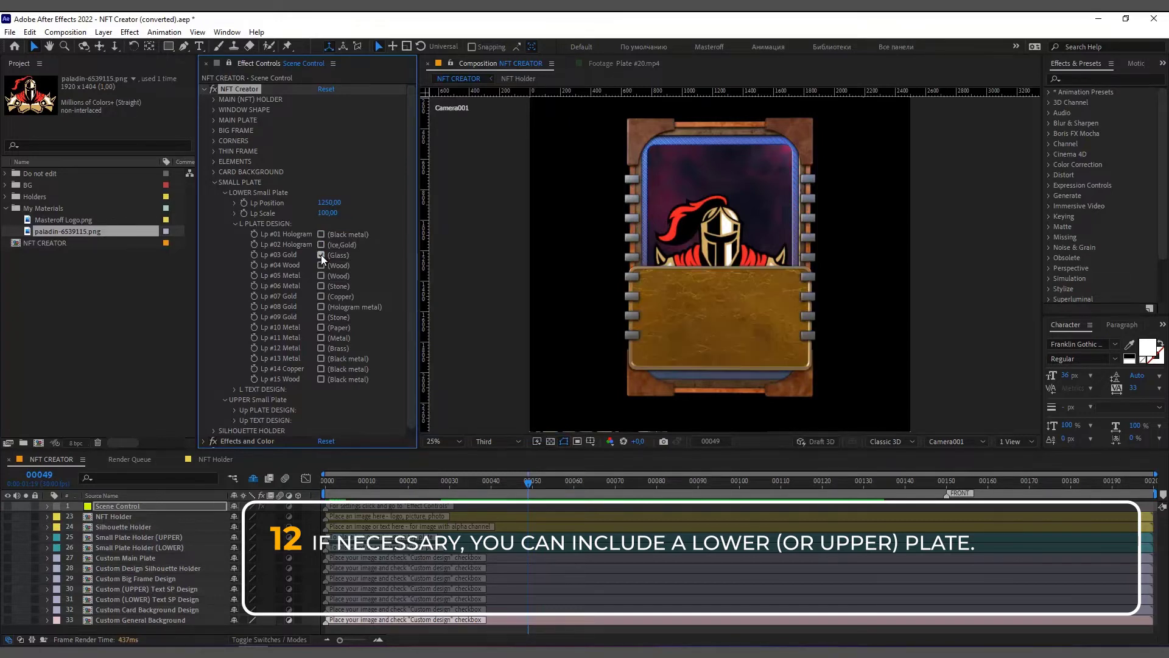
pyautogui.click(321, 254)
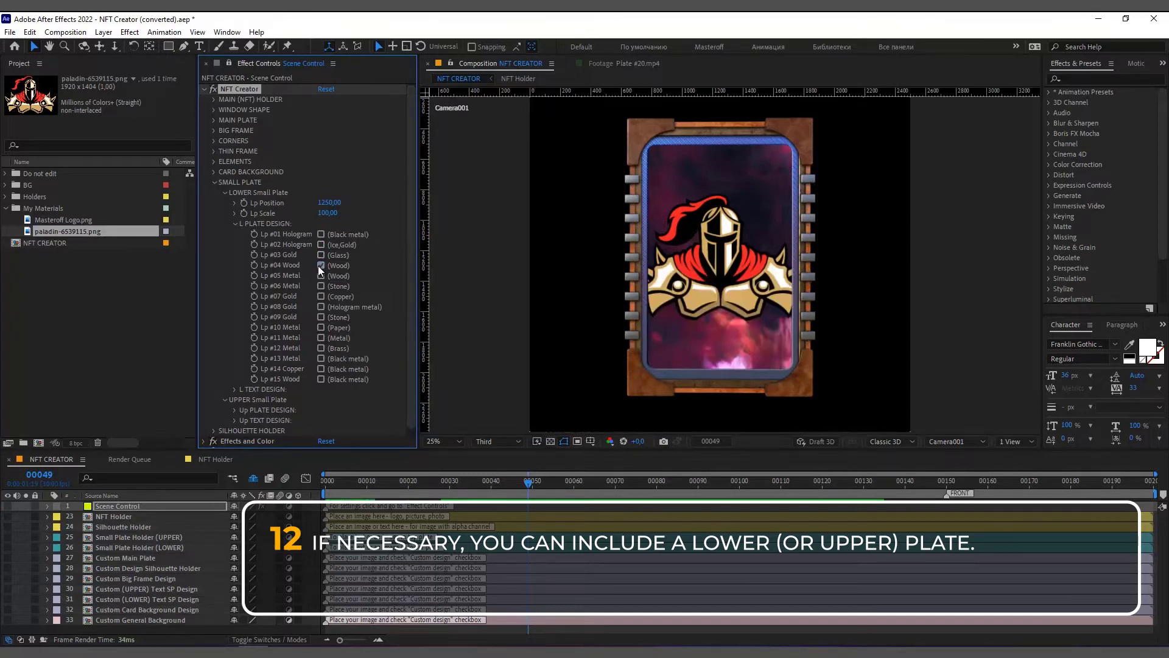
pyautogui.click(321, 265)
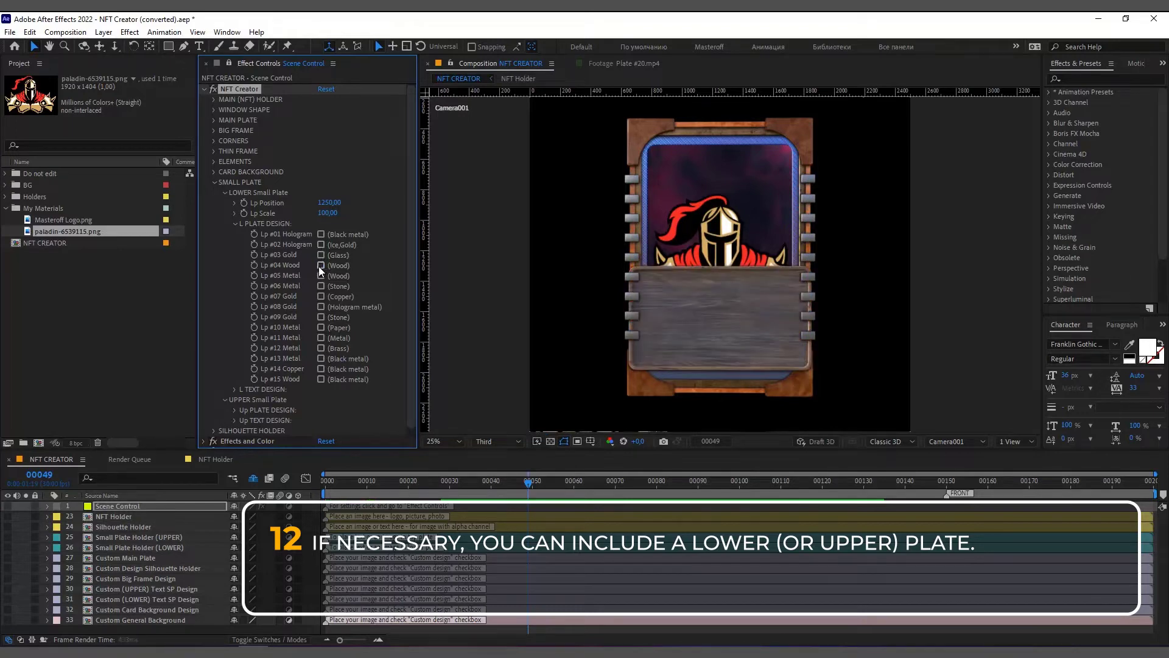
# Try the lower small plate designs Lp #05 Metal, Lp #06 Metal, Lp #07 Gold and Lp #08 Gold, leaving the card without a lower plate.
pyautogui.click(320, 276)
pyautogui.click(320, 276)
pyautogui.click(319, 285)
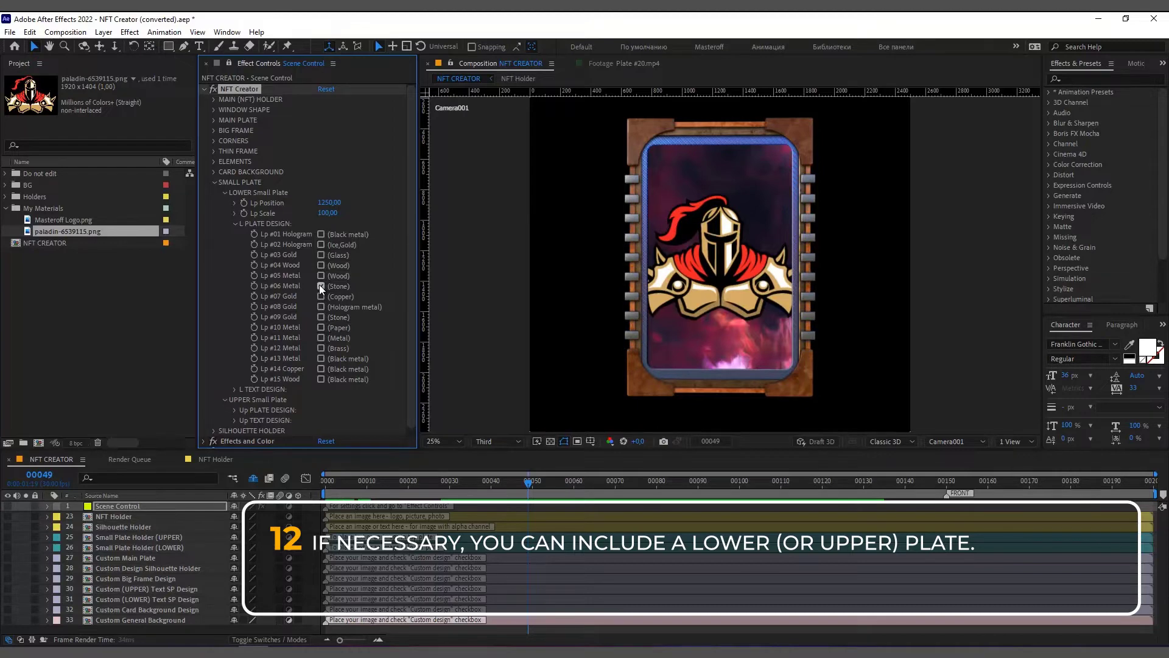
pyautogui.click(319, 287)
pyautogui.click(320, 298)
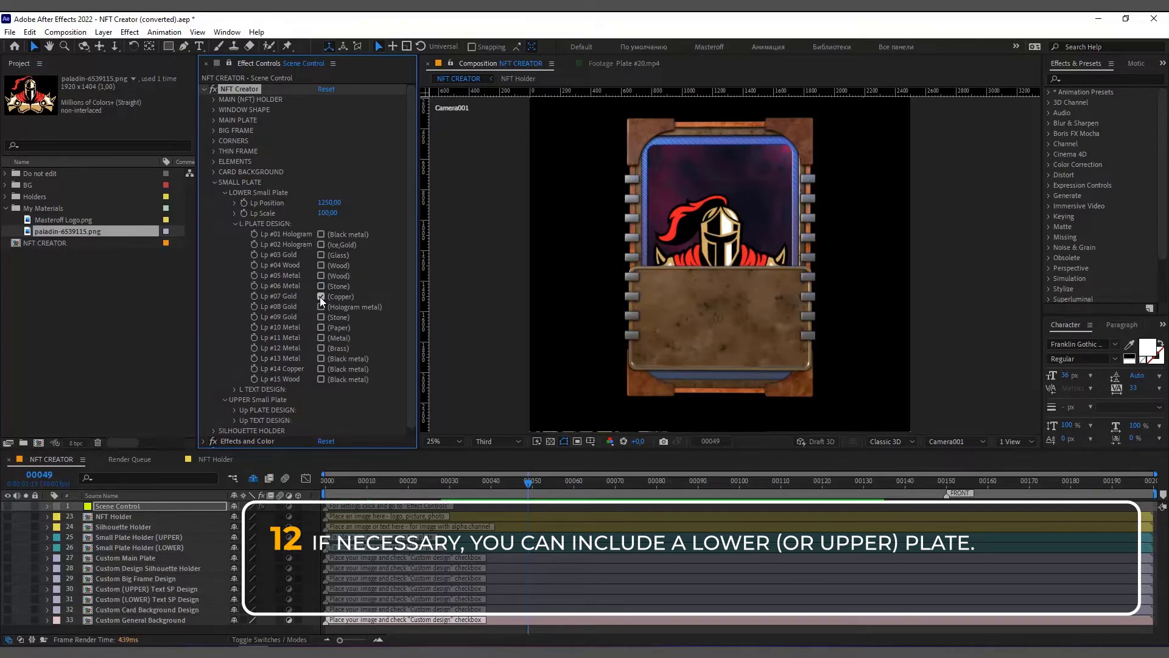
pyautogui.click(319, 297)
pyautogui.click(320, 308)
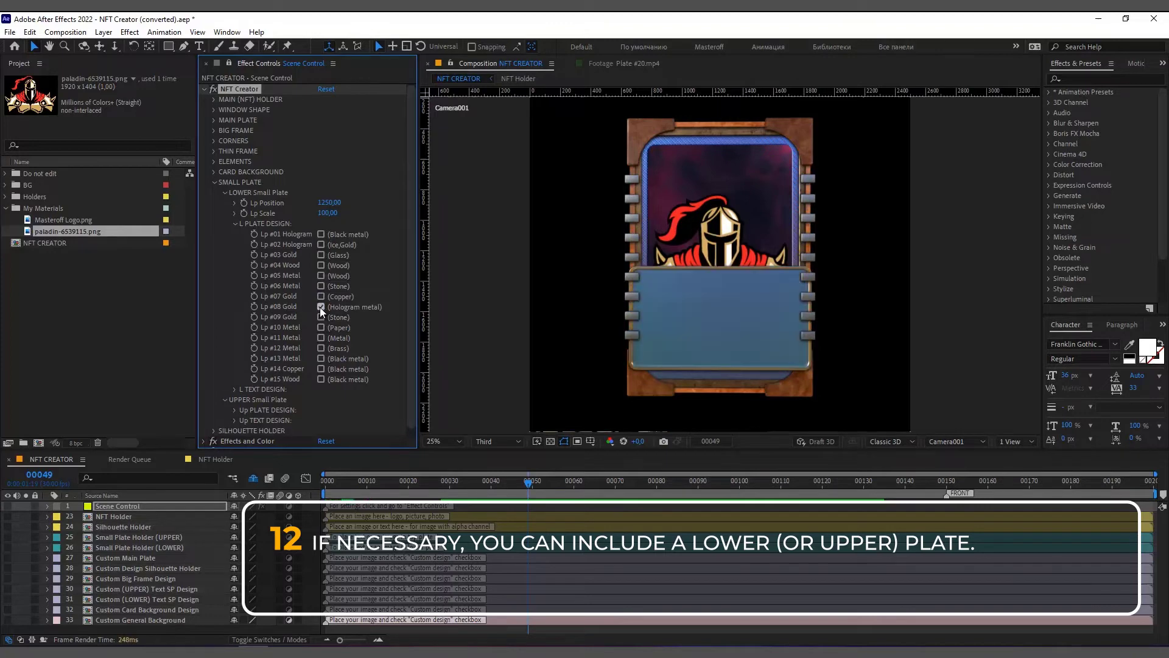
pyautogui.click(236, 223)
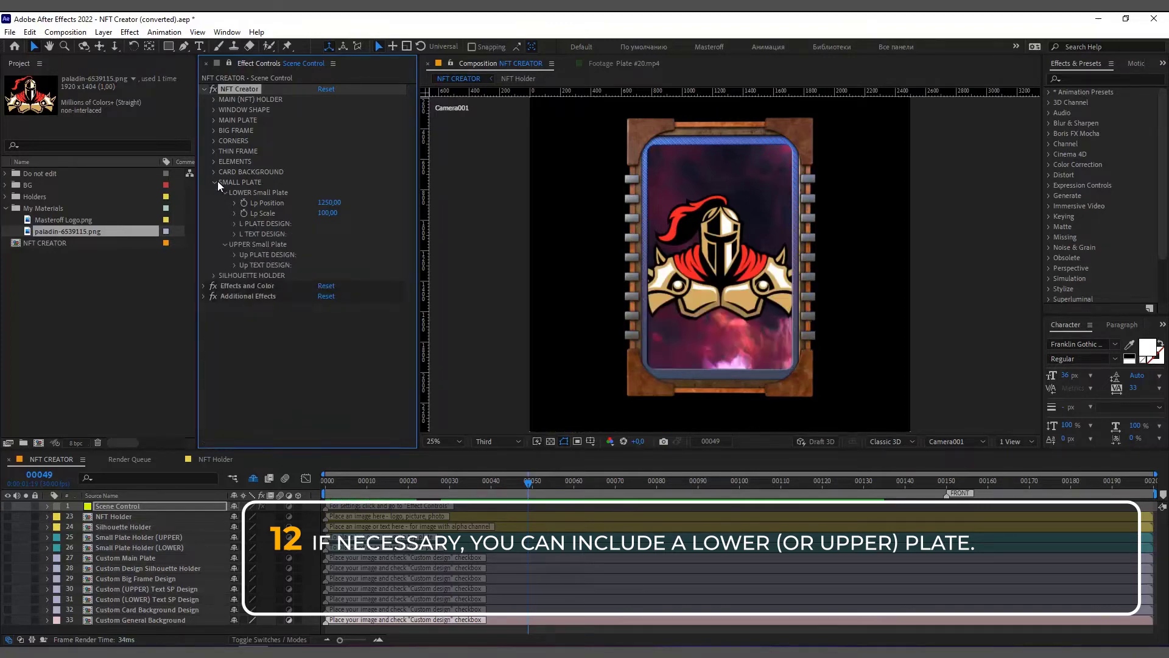
pyautogui.click(215, 182)
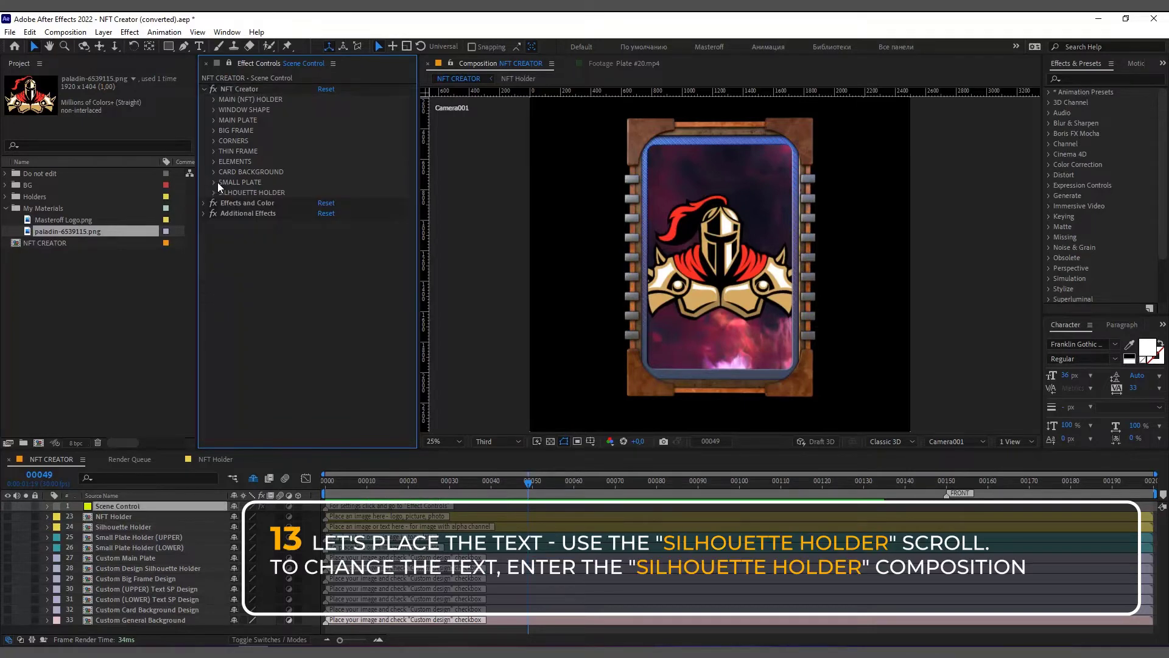
# Try the silhouette designs Sd #08 Lava, Sd #09 Stone, Sd #10 Stone and Sd #12 Stone in turn, removing each again.
pyautogui.click(214, 192)
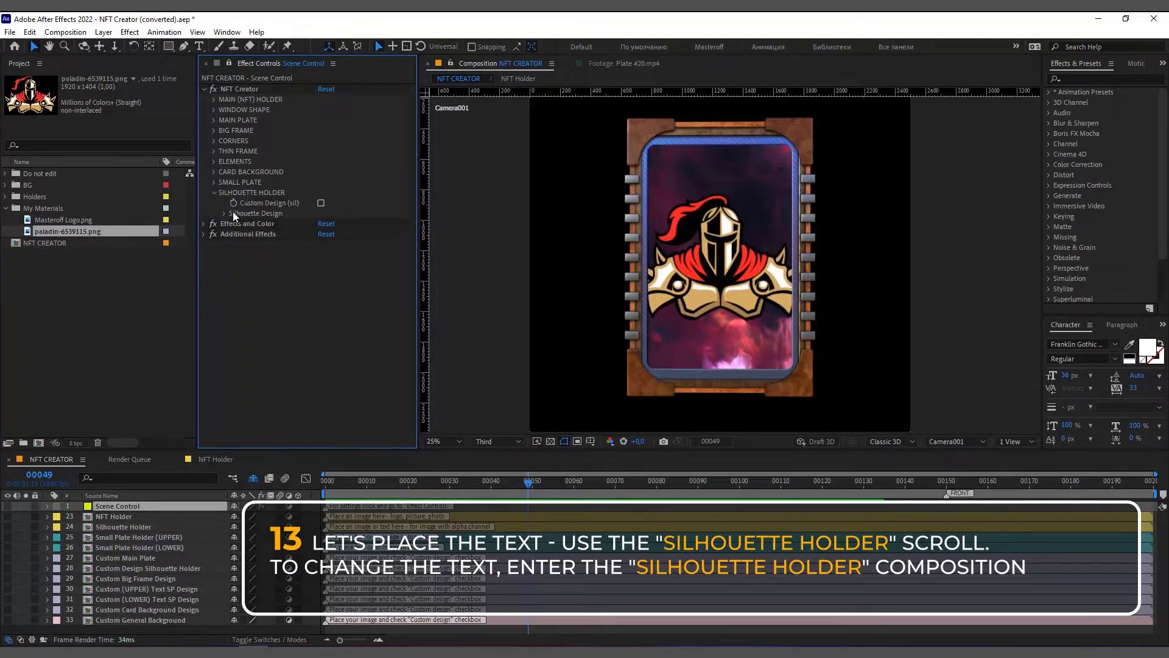
pyautogui.click(225, 213)
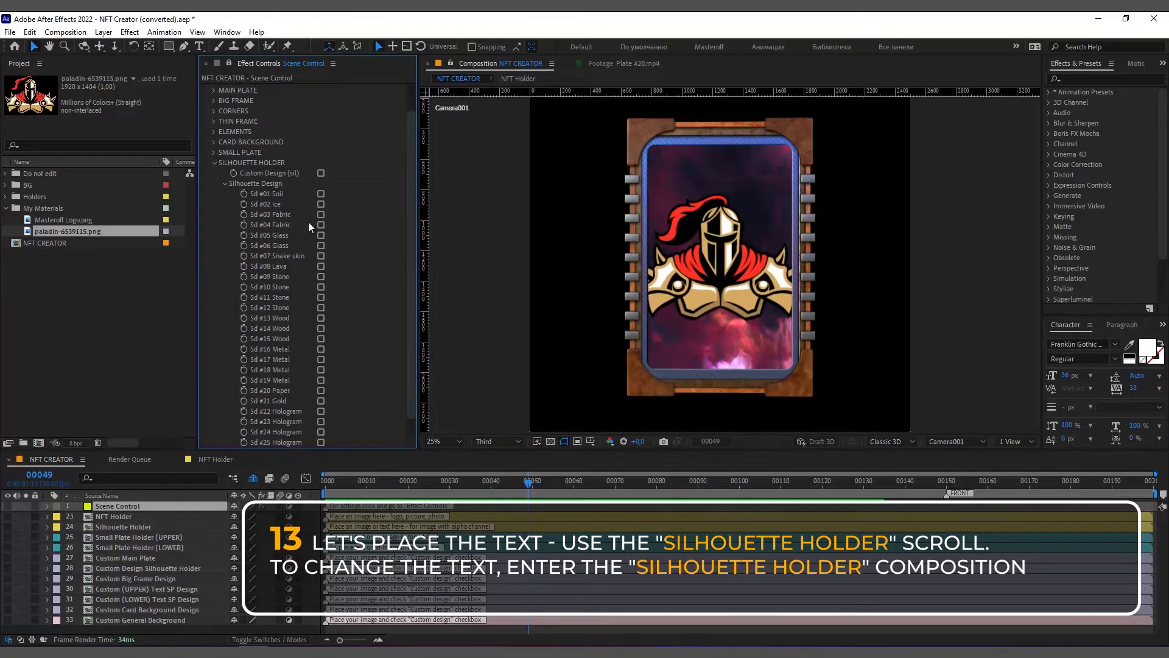
pyautogui.click(321, 267)
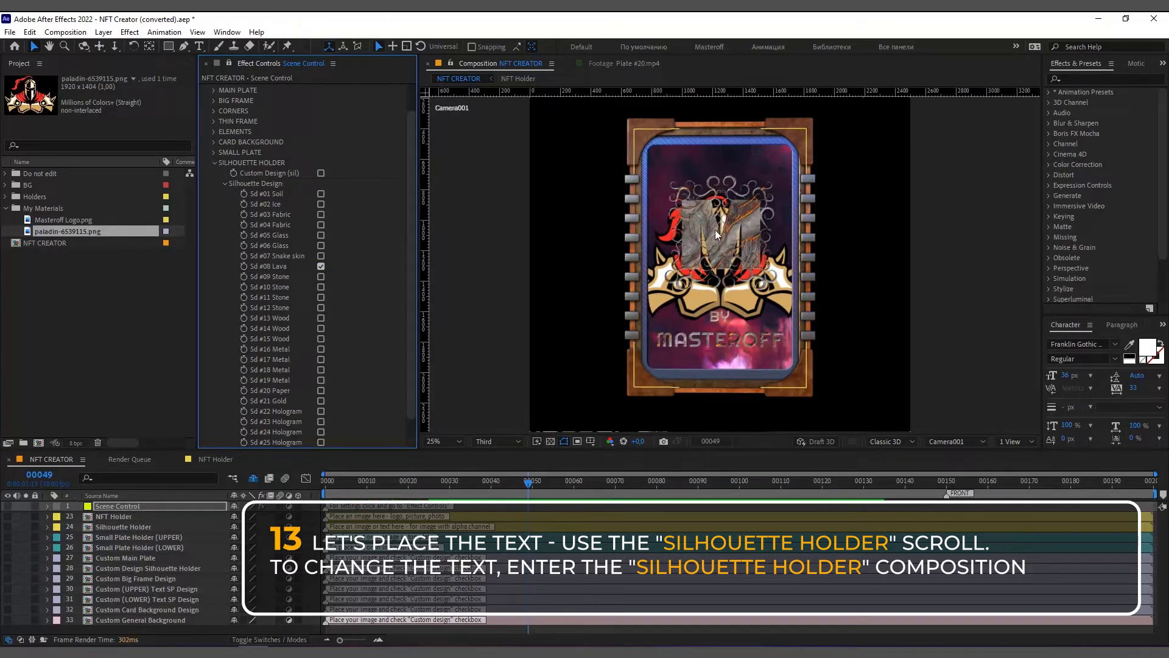
pyautogui.click(321, 266)
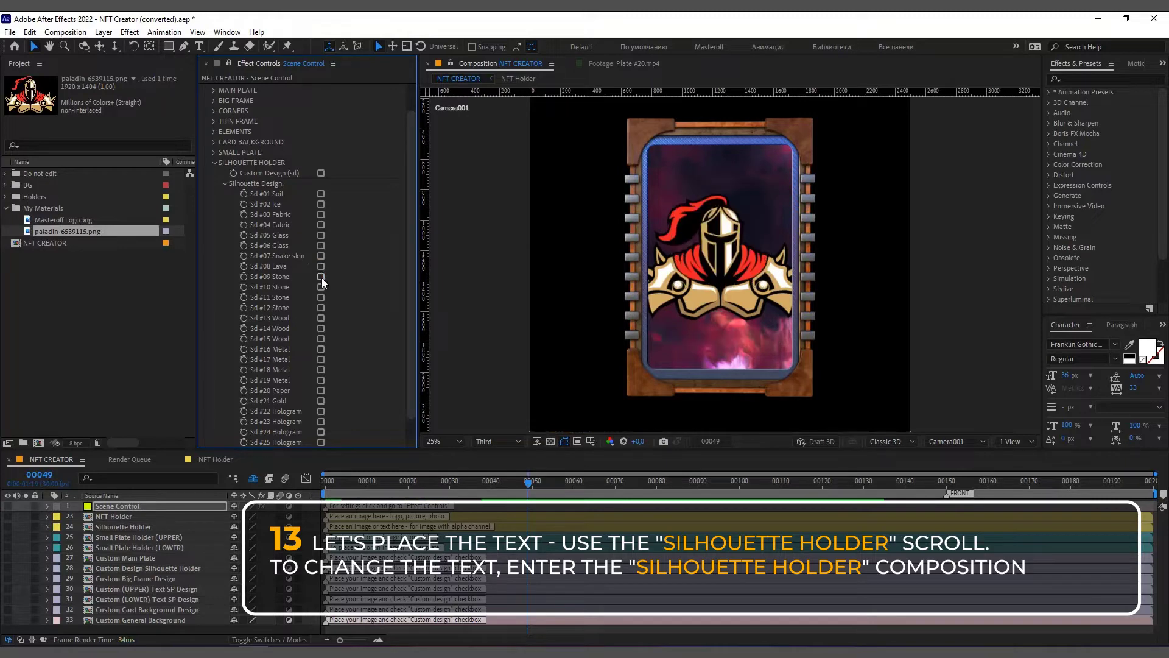
pyautogui.click(321, 277)
pyautogui.click(322, 277)
pyautogui.click(320, 287)
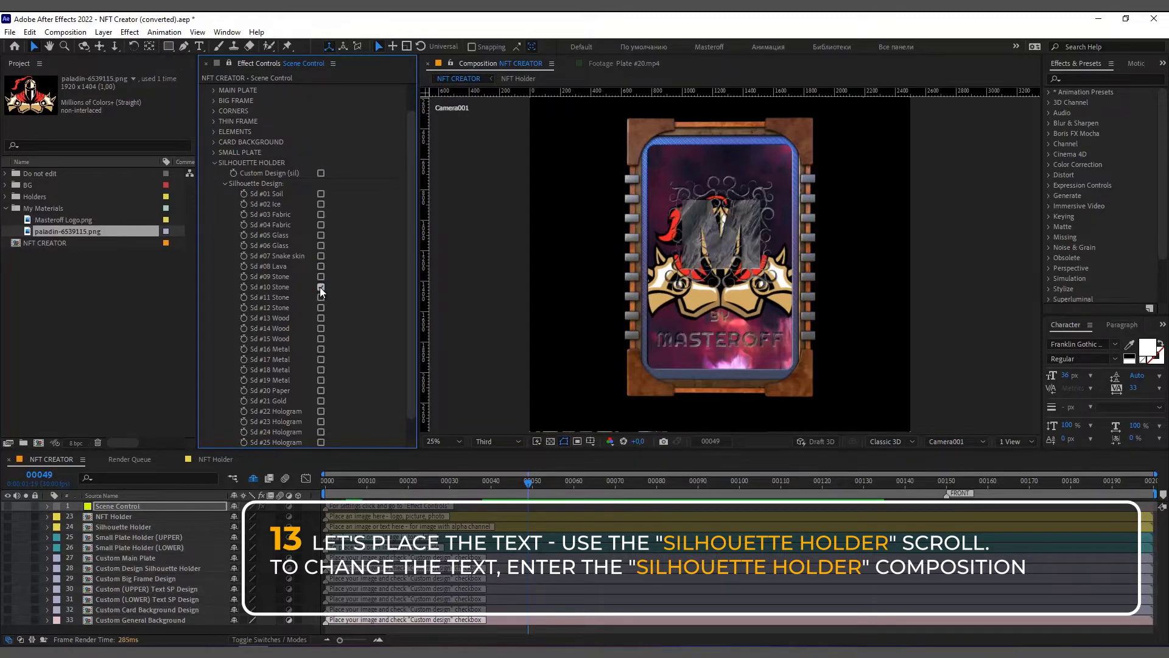
pyautogui.click(320, 287)
pyautogui.click(320, 307)
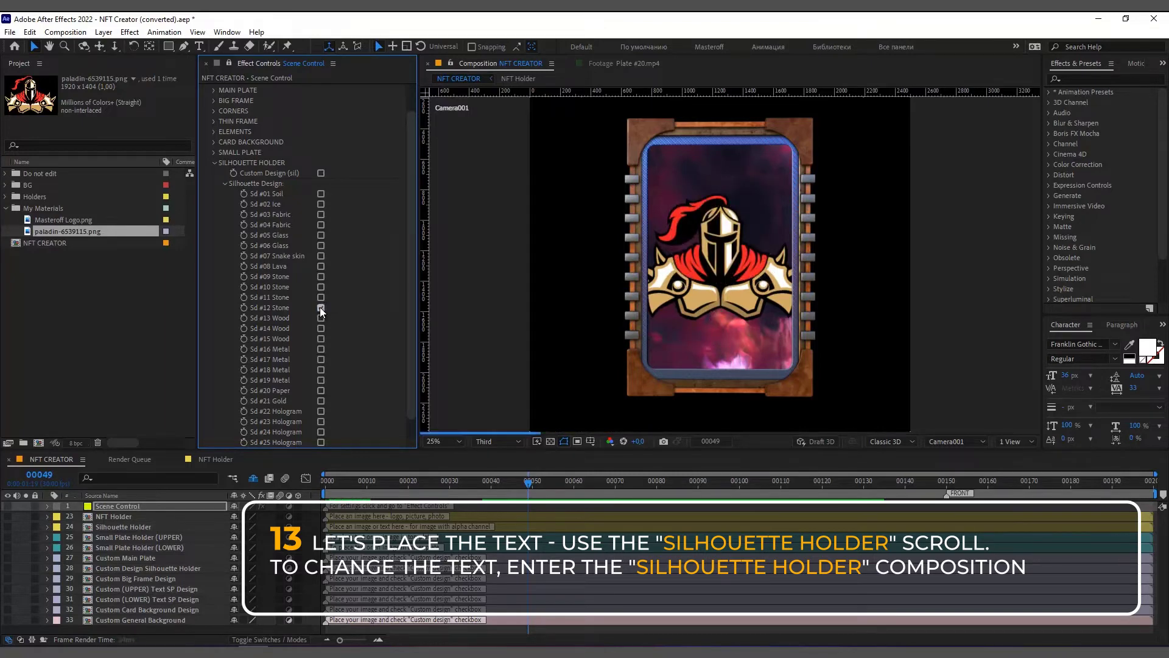
pyautogui.click(320, 308)
# Try the silhouette designs Sd #16 Metal and Sd #22 Hologram, and apply Sd #23 Hologram to the logo and text.
pyautogui.click(321, 349)
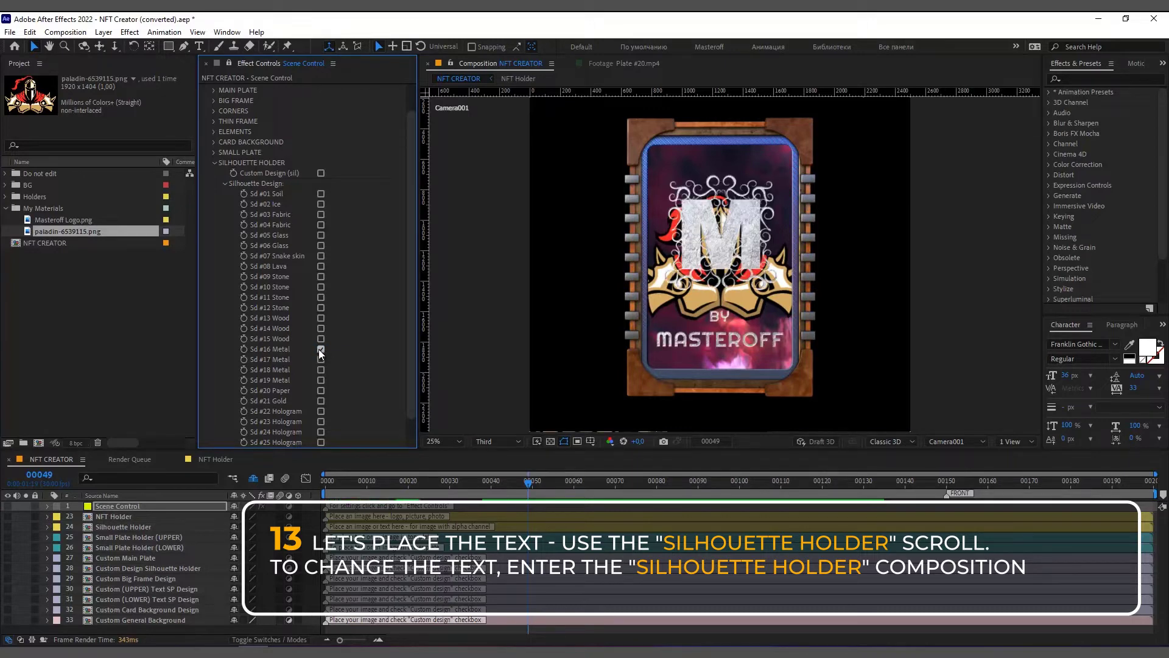
pyautogui.click(321, 412)
pyautogui.click(321, 422)
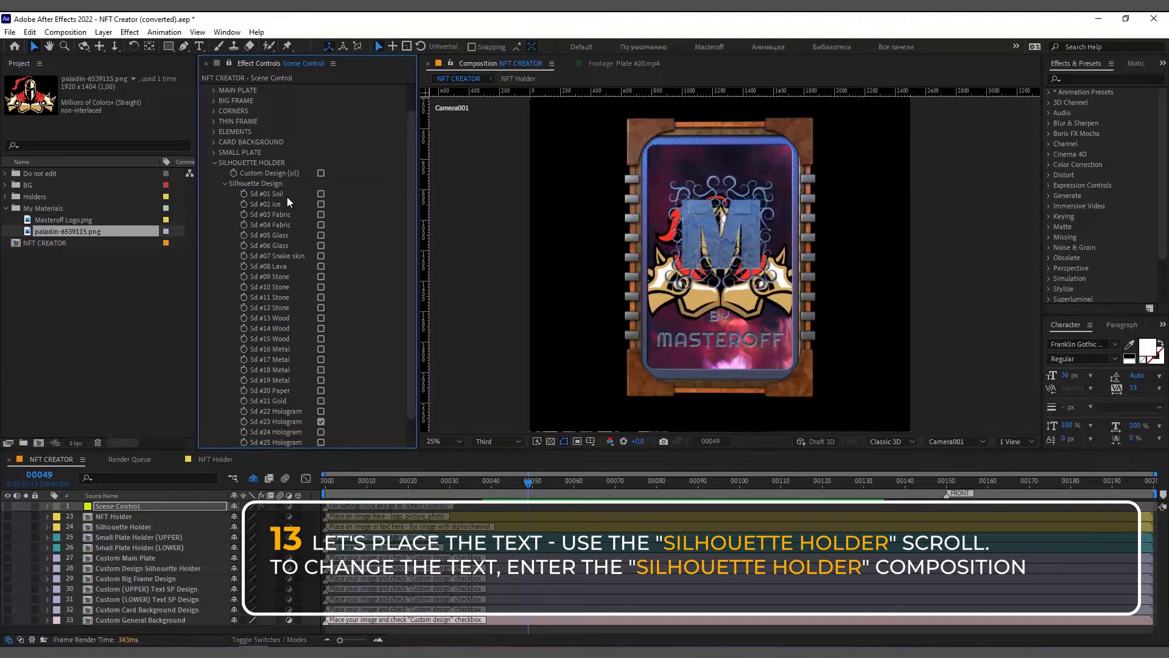
# Open the Silhouette Holder composition that contains the logo and text layers.
pyautogui.click(225, 185)
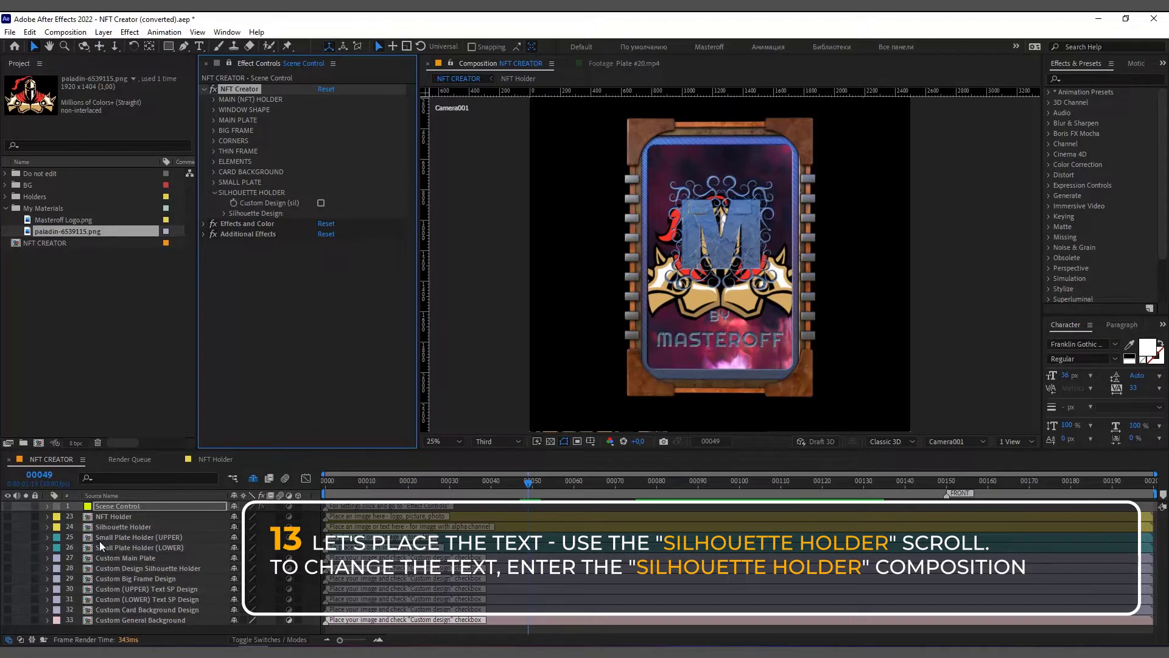
pyautogui.click(109, 528)
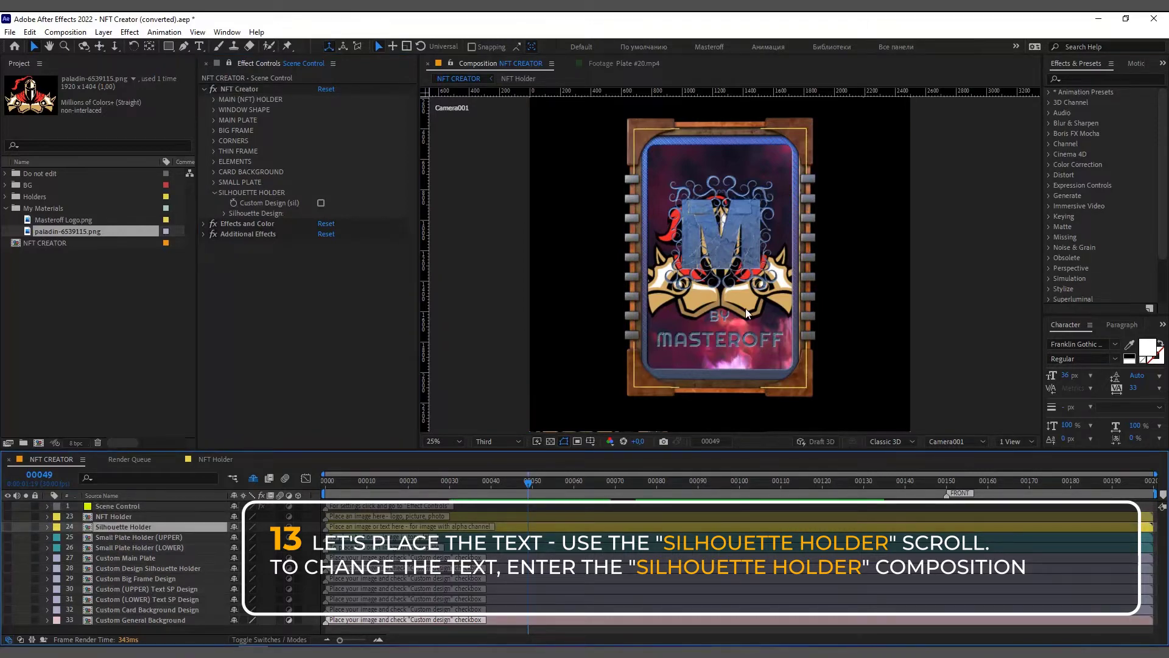
pyautogui.doubleClick(106, 527)
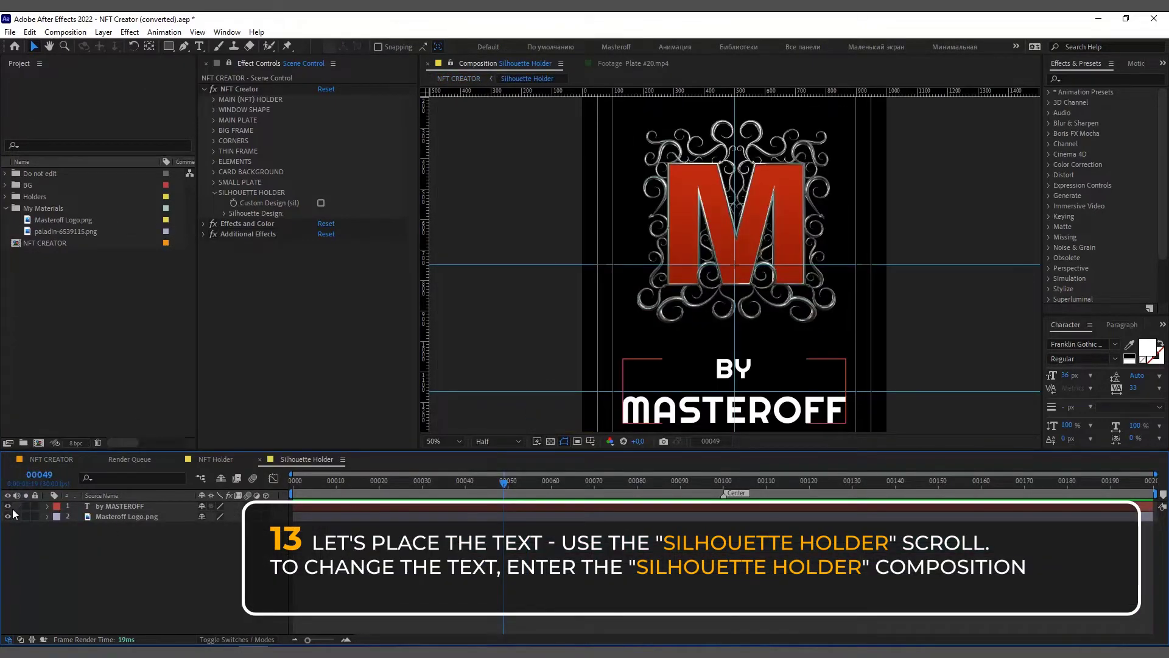
# Hide the Masteroff Logo.png layer and select the word BY in the text layer.
pyautogui.click(8, 517)
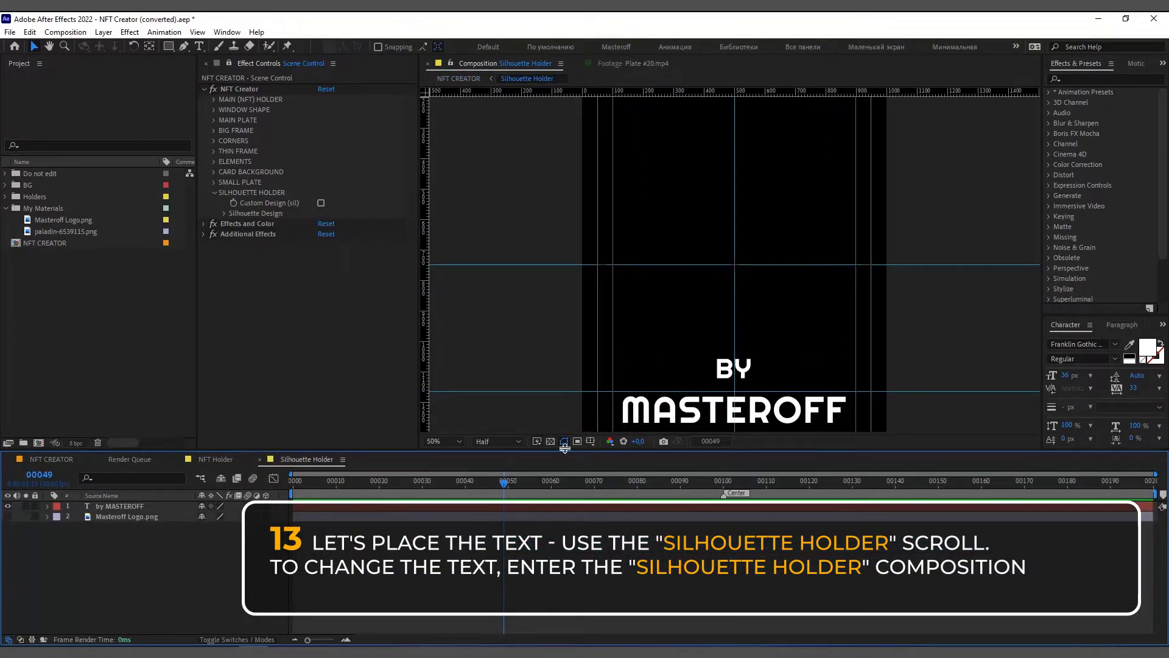
pyautogui.doubleClick(728, 371)
pyautogui.click(717, 361)
pyautogui.moveTo(729, 358); pyautogui.dragTo(761, 361)
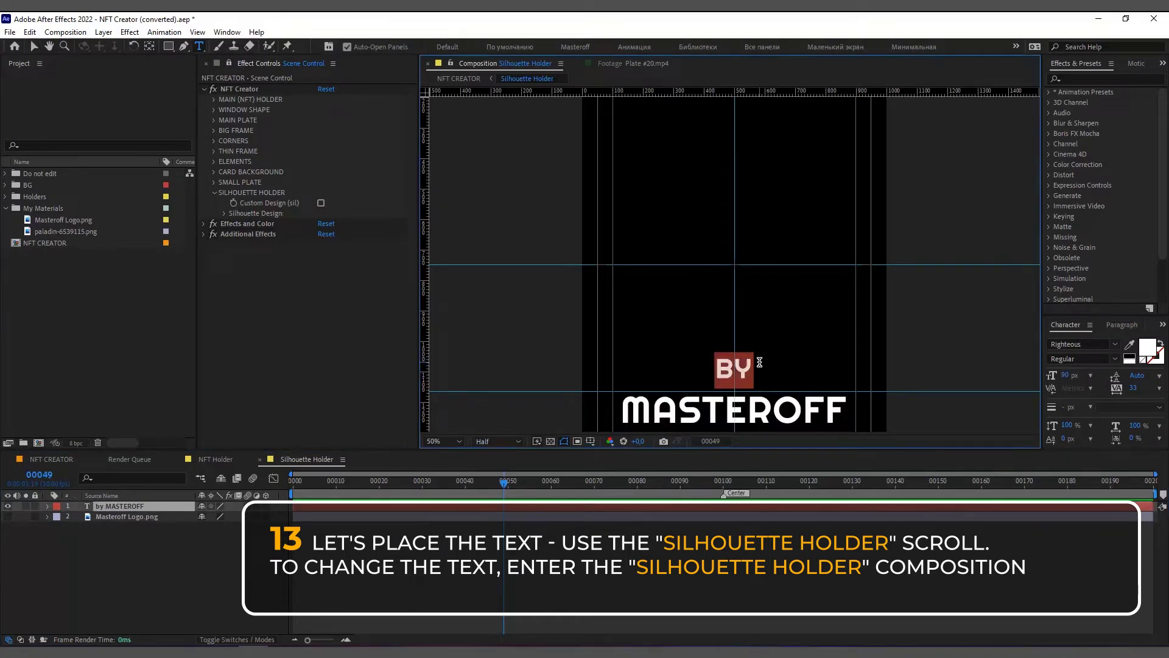
pyautogui.write('ьфшт')
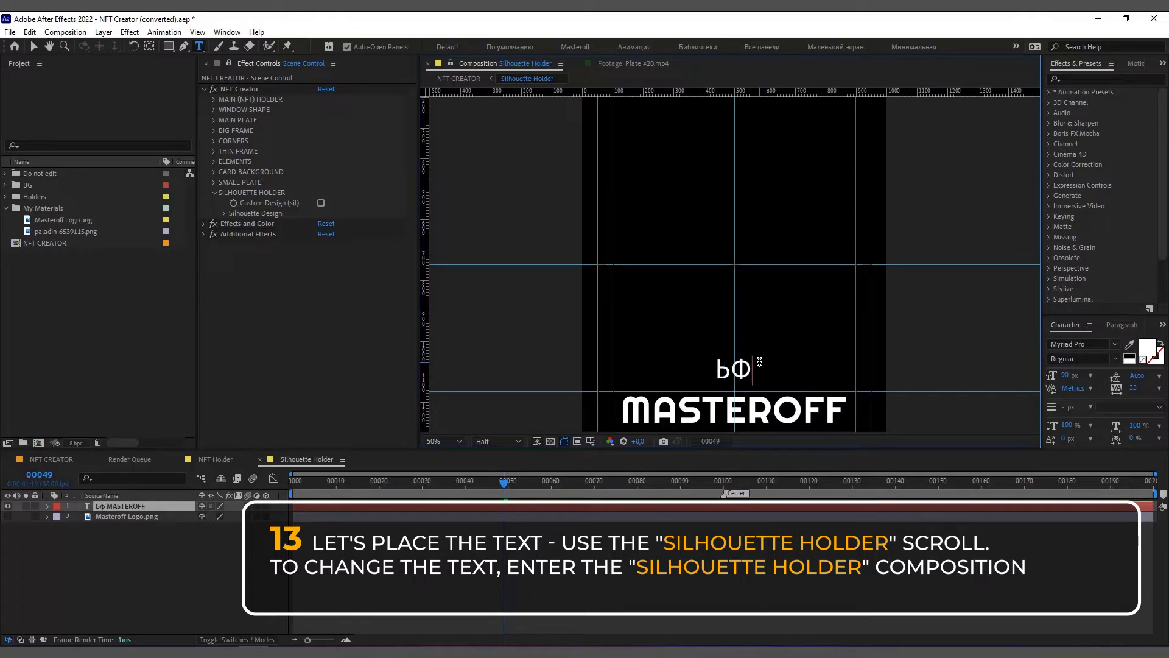
pyautogui.press('BackSpace')
pyautogui.press('BackSpace')
pyautogui.press('BackSpace')
pyautogui.press('BackSpace')
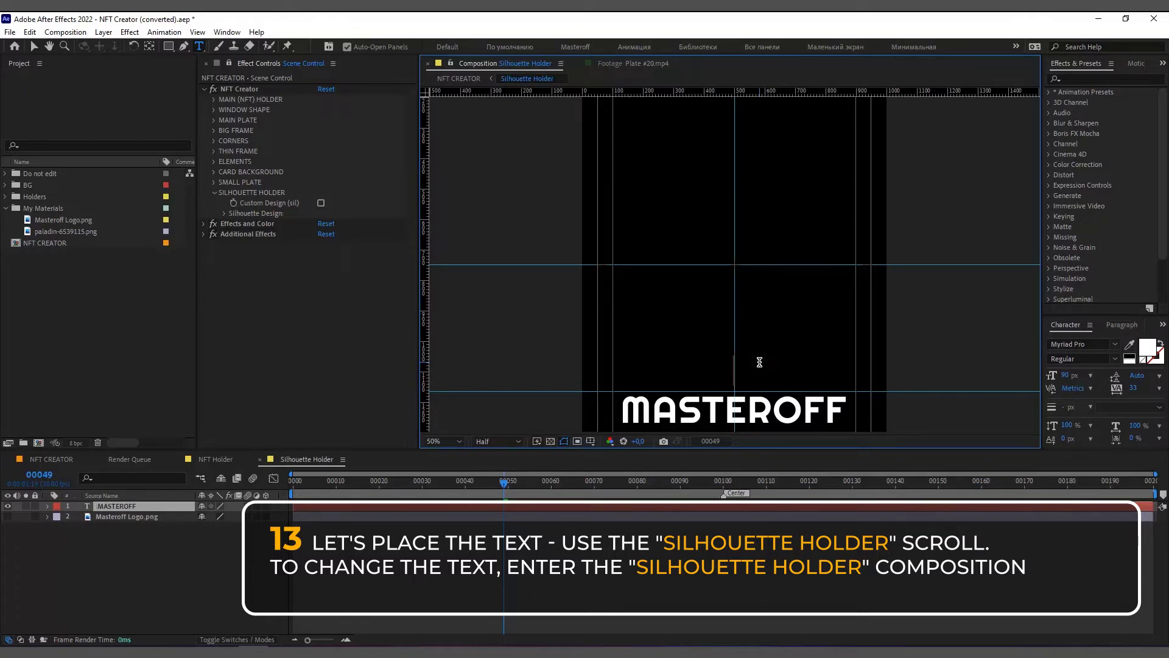
pyautogui.write('Ma')
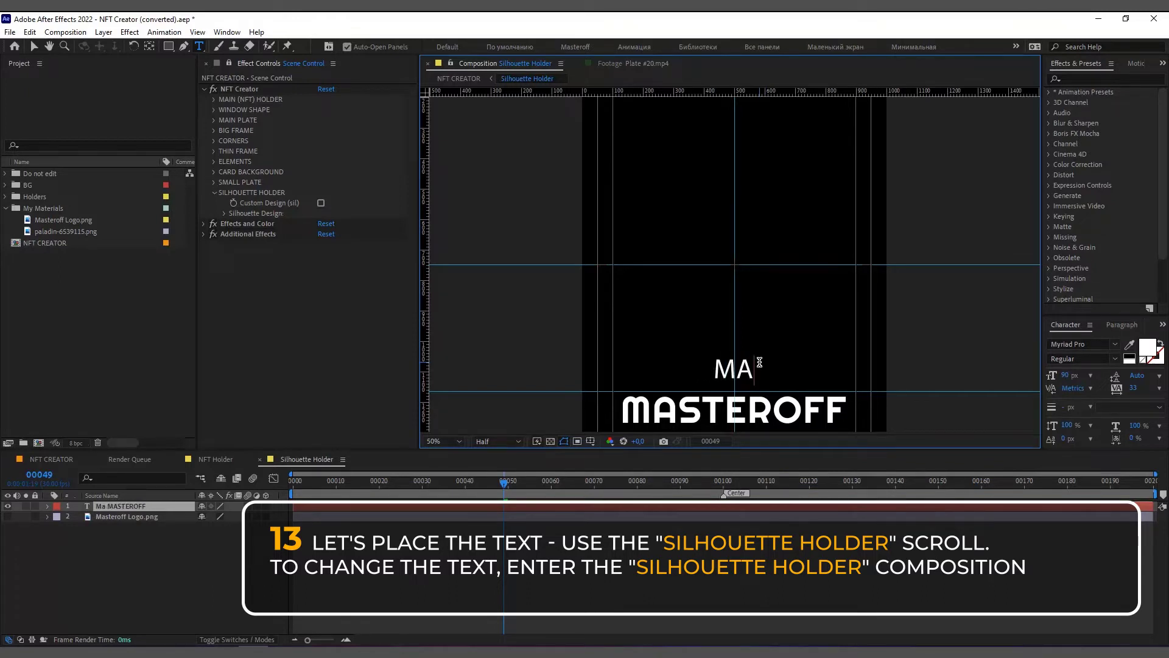
pyautogui.press('BackSpace')
pyautogui.press('BackSpace')
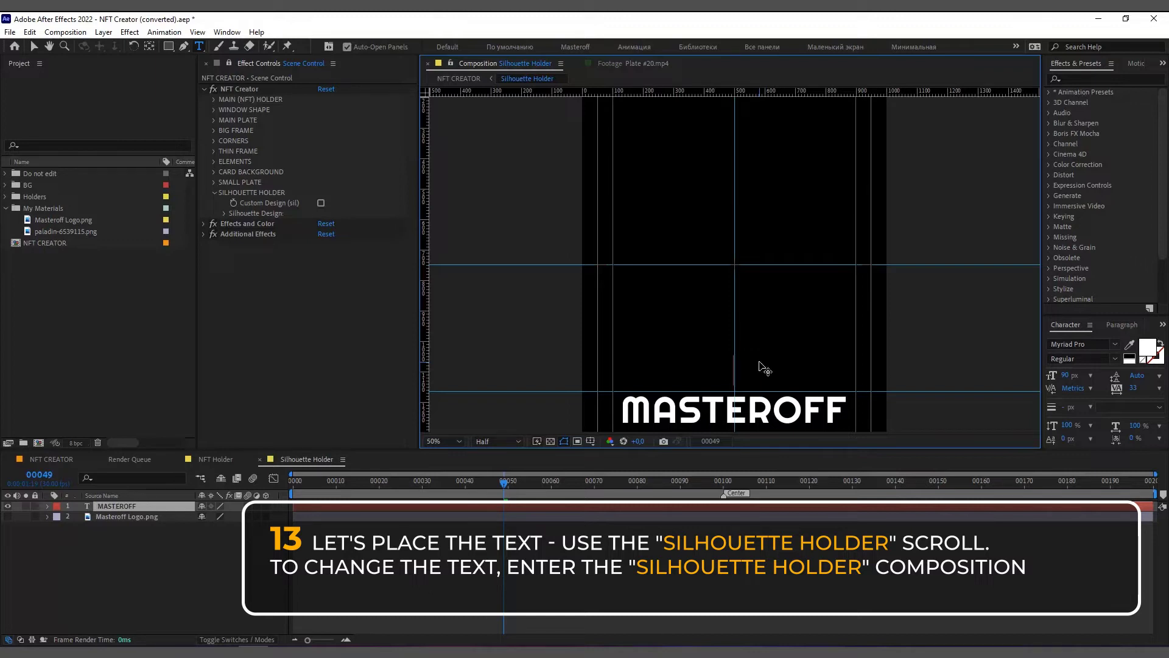
pyautogui.write('Ma')
pyautogui.press('BackSpace')
pyautogui.press('BackSpace')
pyautogui.write('ьфшт')
pyautogui.hotkey('ctrl', 'a')
pyautogui.write('by')
# Replace the word BY above MASTEROFF with "Main Text".
pyautogui.hotkey('ctrl', 'a')
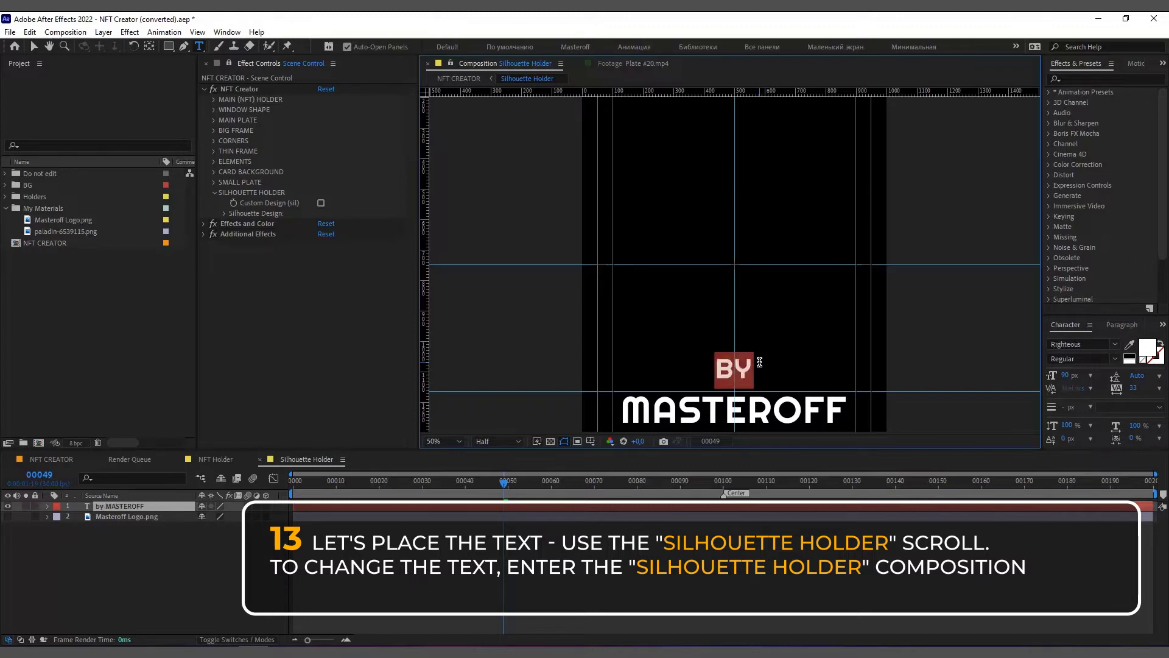
pyautogui.write('Ma')
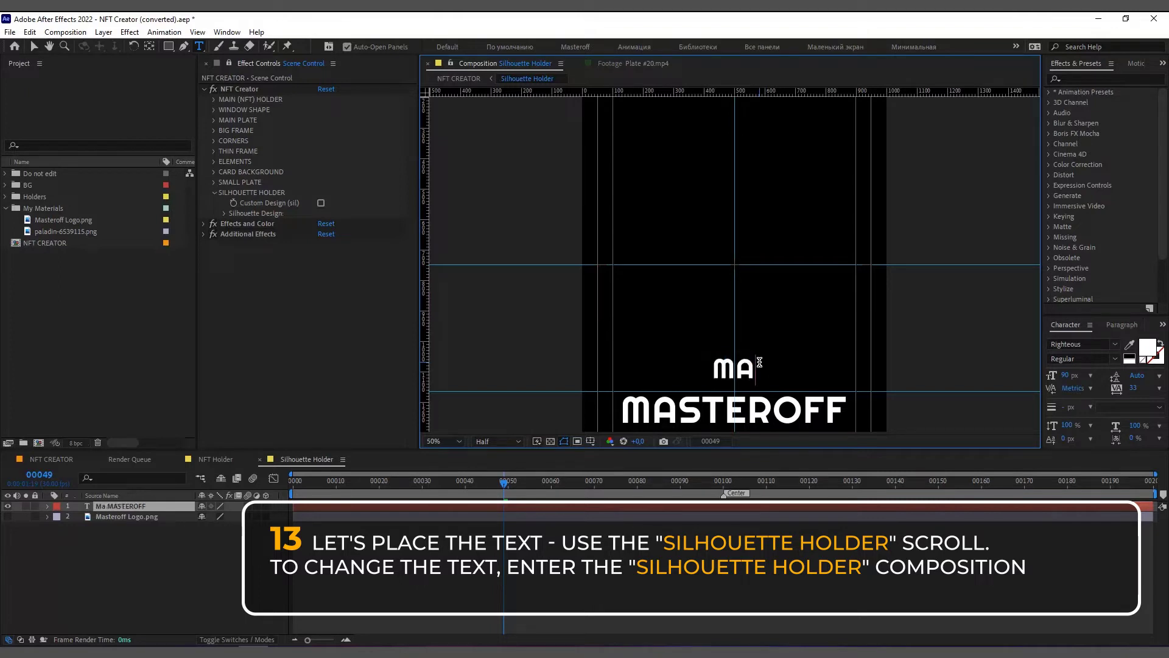
pyautogui.write('in')
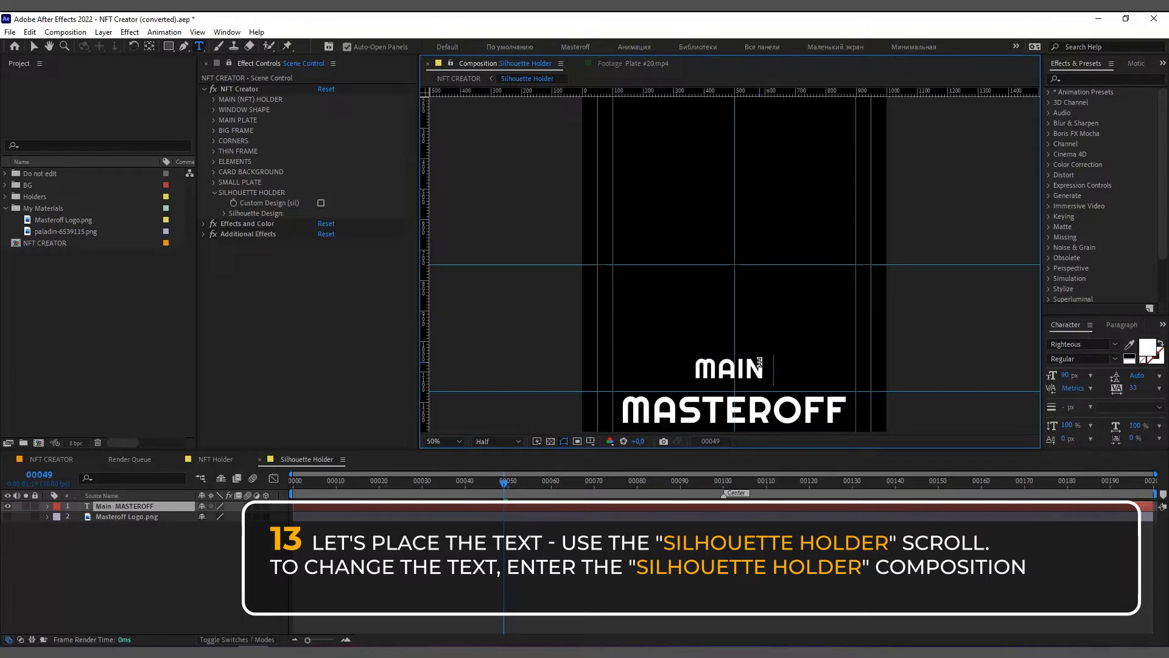
pyautogui.write(' Text')
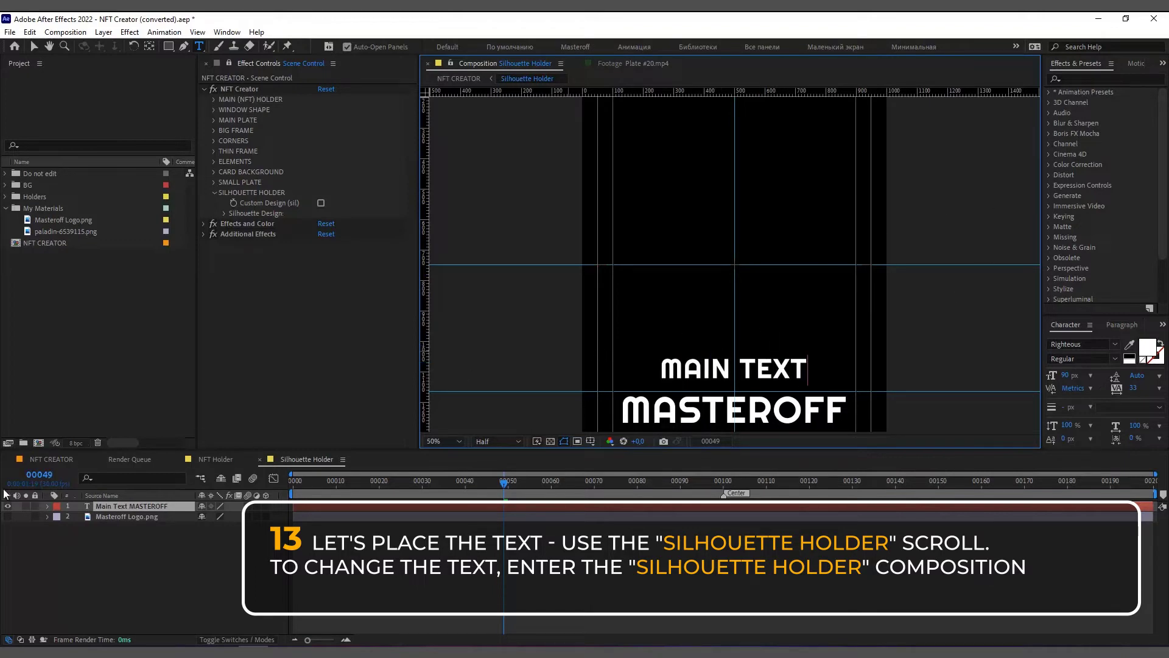
# Return to the NFT CREATOR composition and scrub through the card's rotation to check the edited text.
pyautogui.click(38, 458)
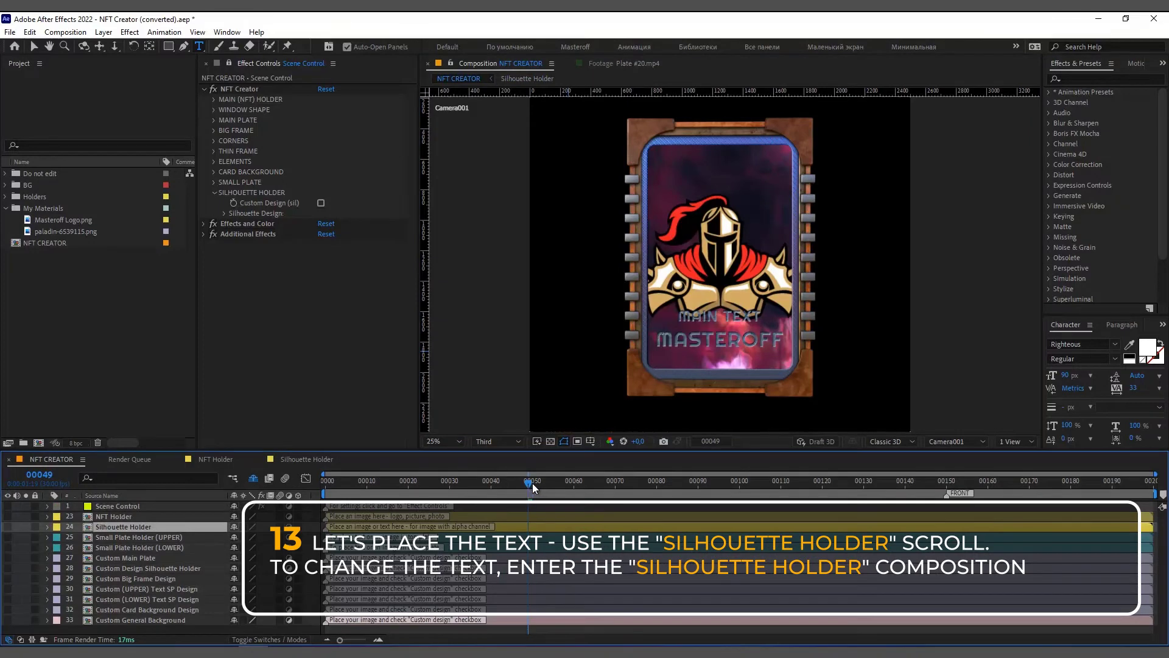
pyautogui.moveTo(533, 484); pyautogui.dragTo(856, 484)
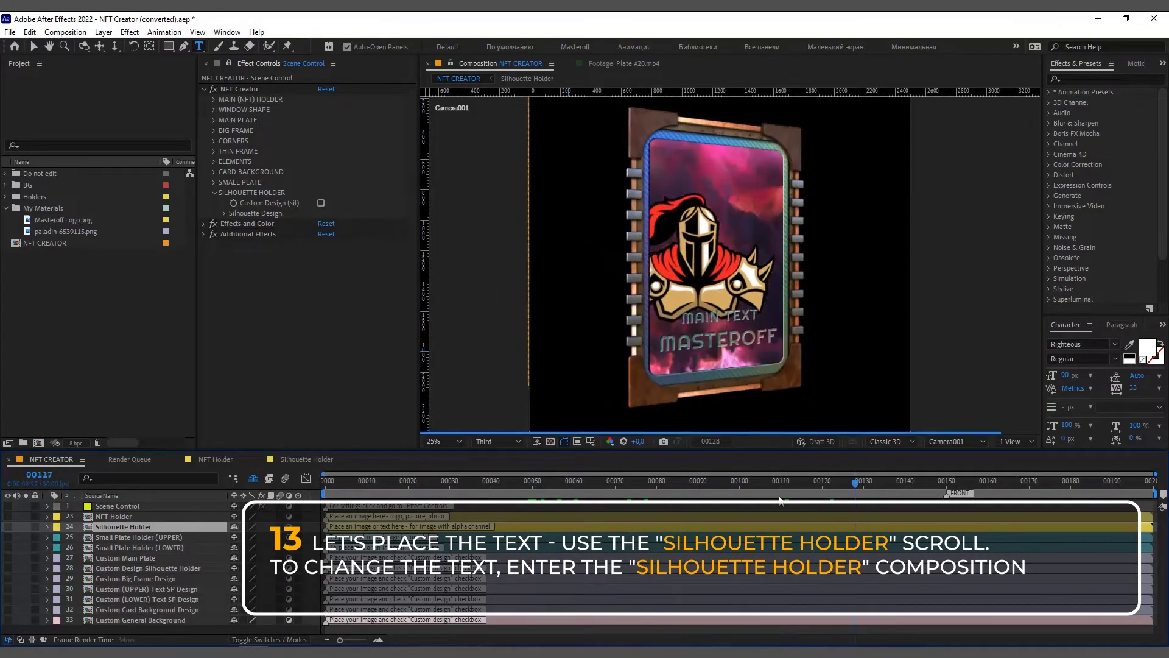
pyautogui.moveTo(780, 500); pyautogui.dragTo(521, 510)
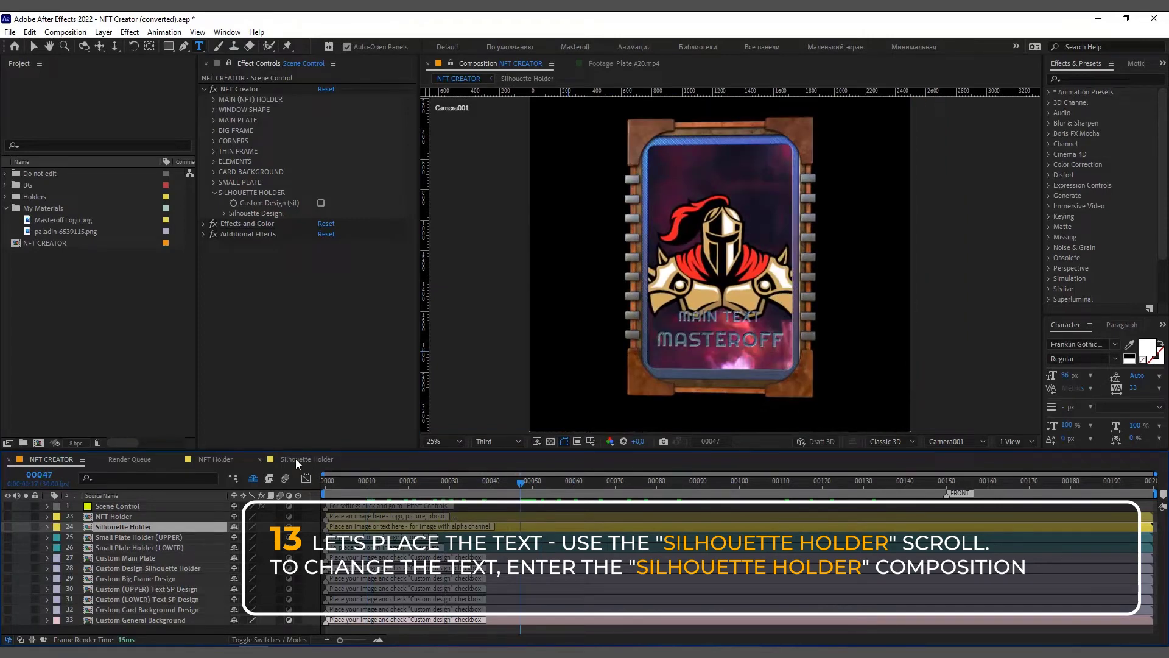
# Enlarge the Main Text line in the Silhouette Holder composition to a font size of 153 px.
pyautogui.click(296, 461)
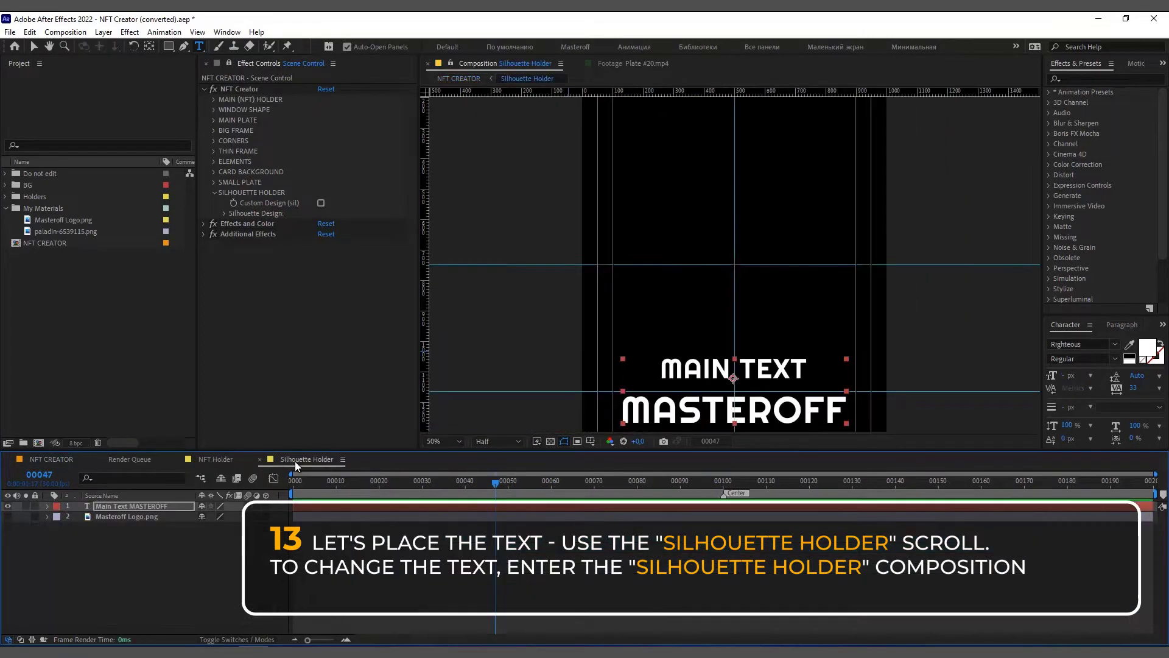
pyautogui.click(657, 368)
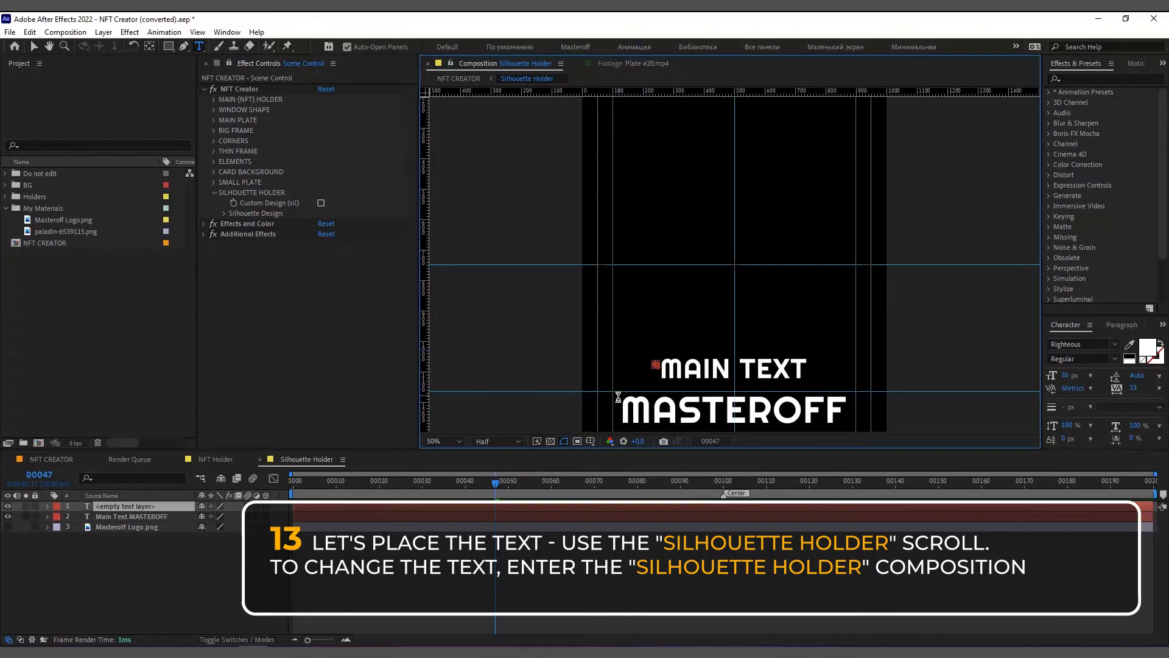
pyautogui.click(108, 505)
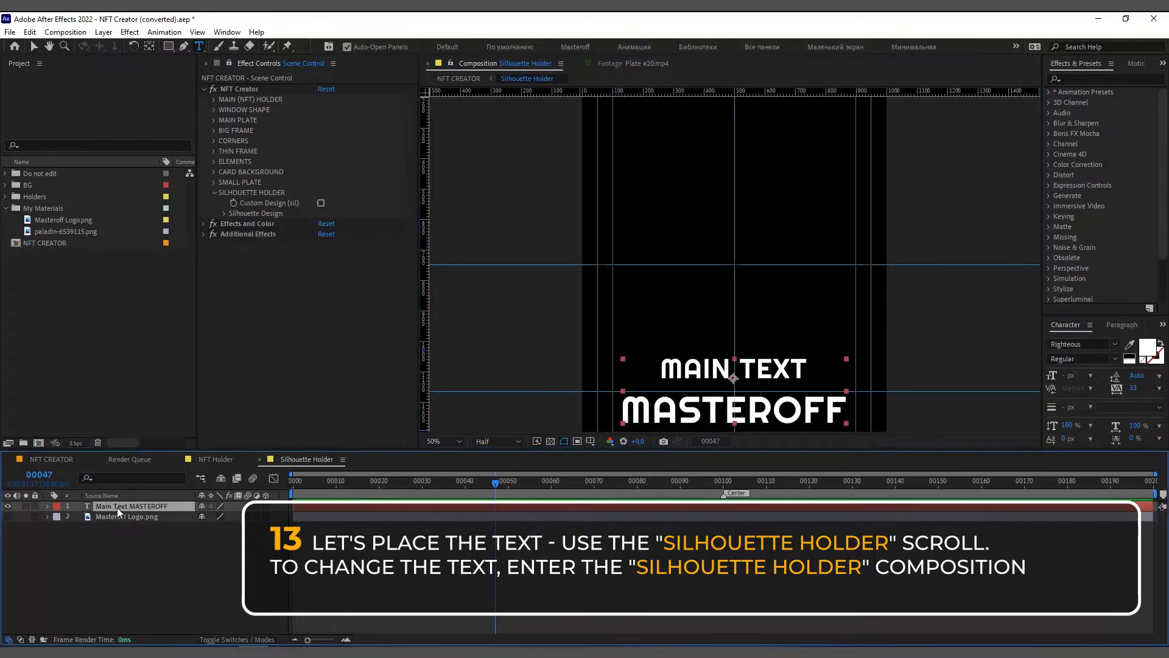
pyautogui.doubleClick(112, 504)
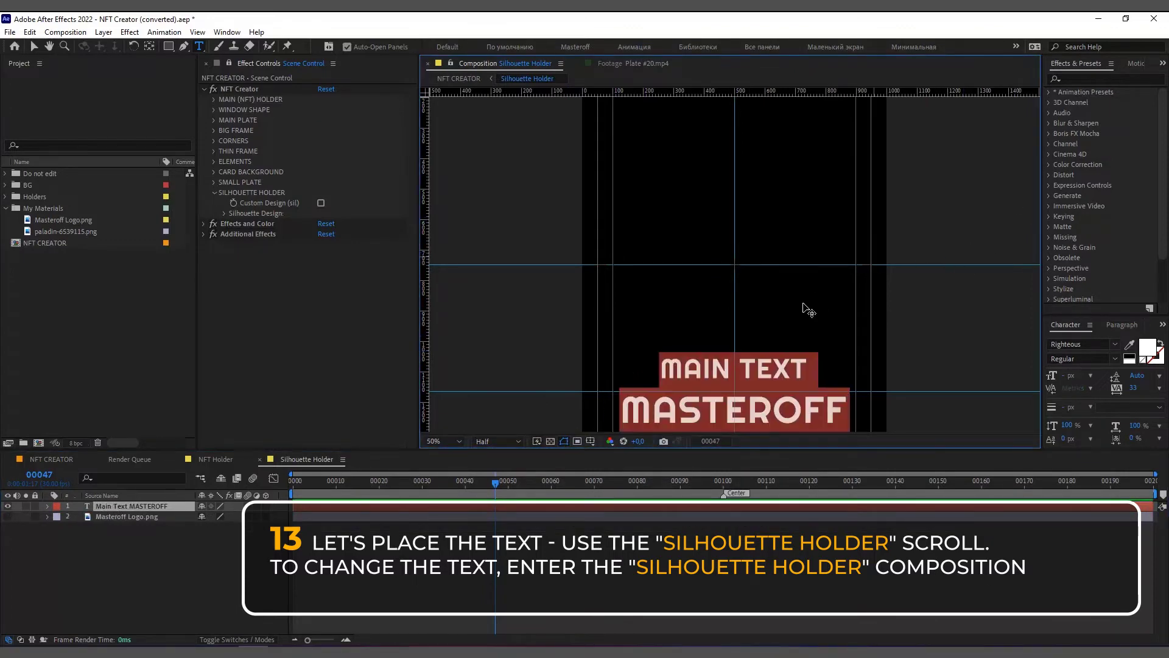
pyautogui.moveTo(816, 367); pyautogui.dragTo(607, 372)
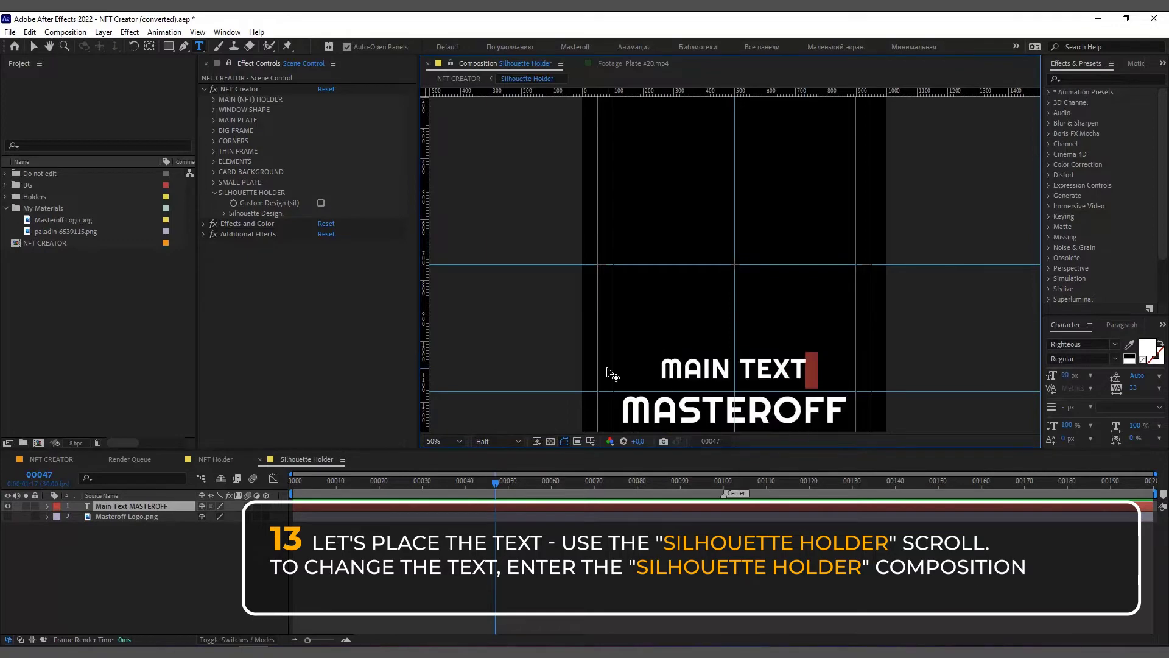
pyautogui.click(825, 363)
pyautogui.moveTo(807, 361); pyautogui.dragTo(642, 367)
pyautogui.moveTo(1068, 375); pyautogui.dragTo(1098, 369)
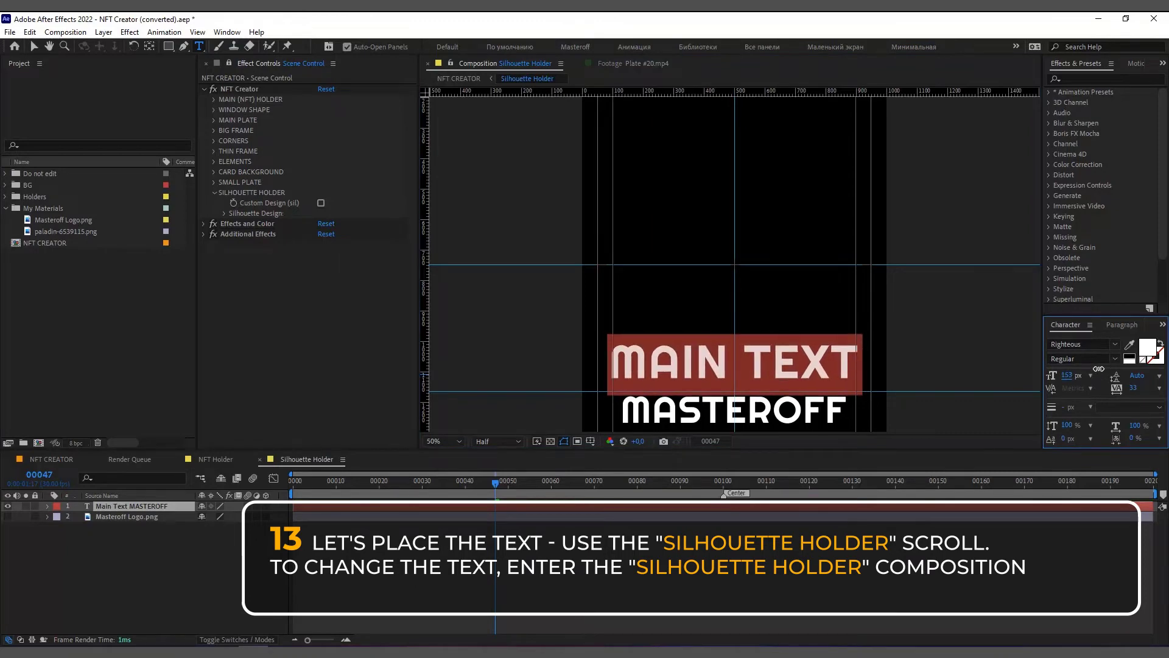
# Return to the NFT CREATOR composition and move the playhead to frame 34 to view the enlarged text on the card.
pyautogui.click(36, 461)
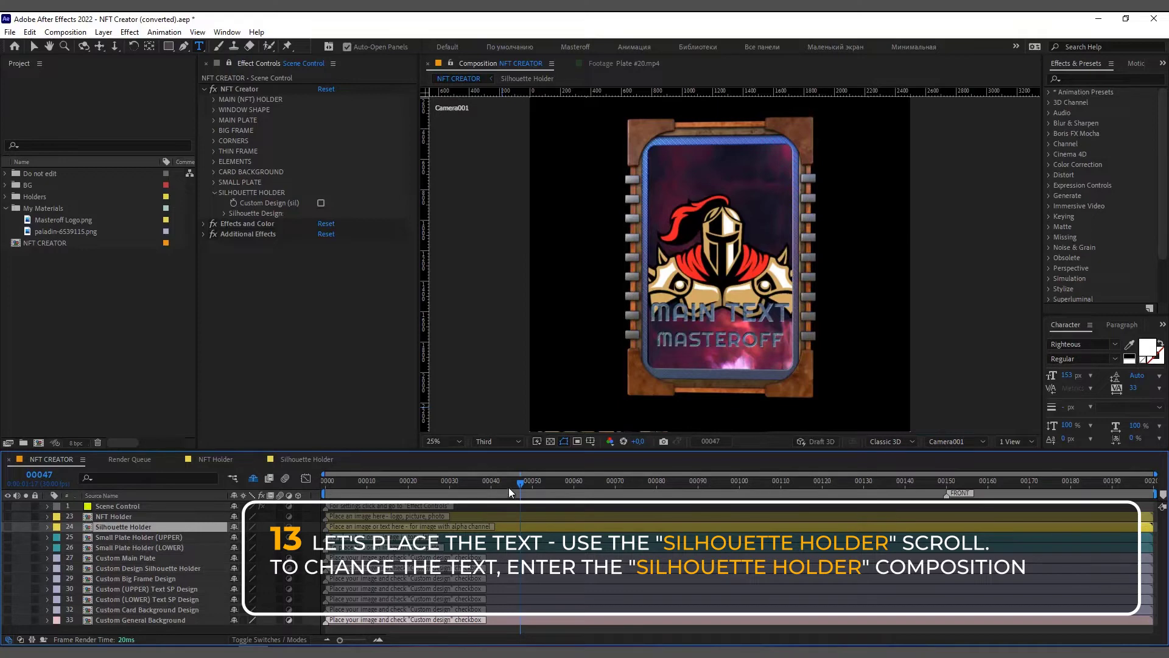
pyautogui.moveTo(523, 482); pyautogui.dragTo(471, 531)
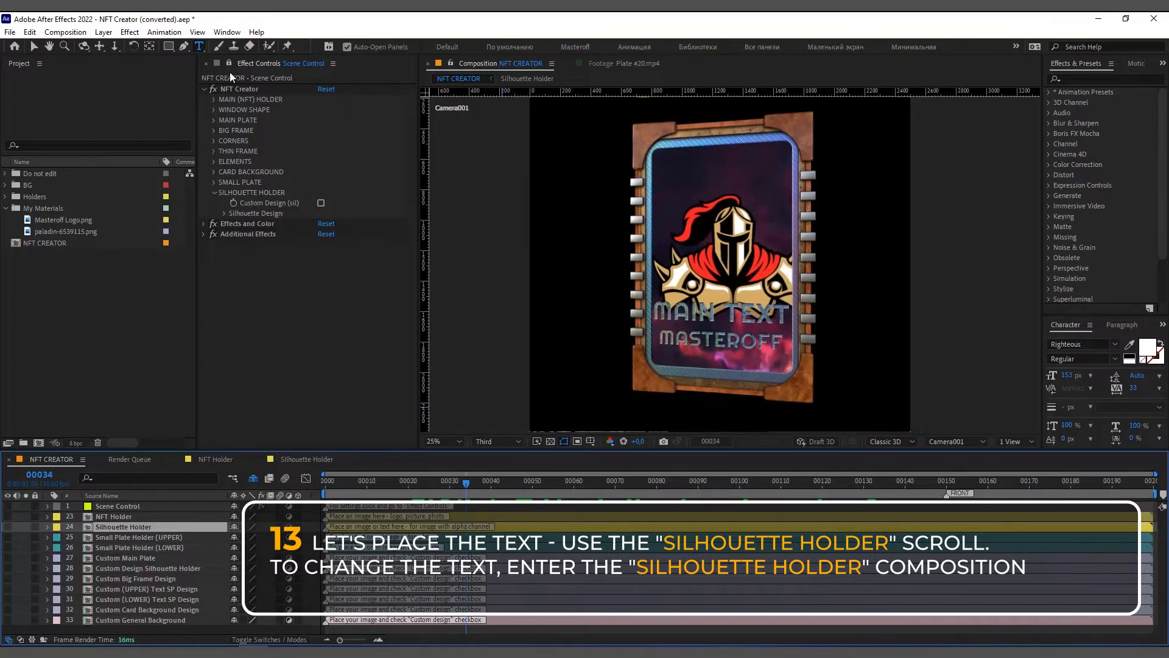
# In the Effects and Color settings, set the main plate's original color to 0 and sample its midtones from the paladin's golden armor.
pyautogui.click(203, 89)
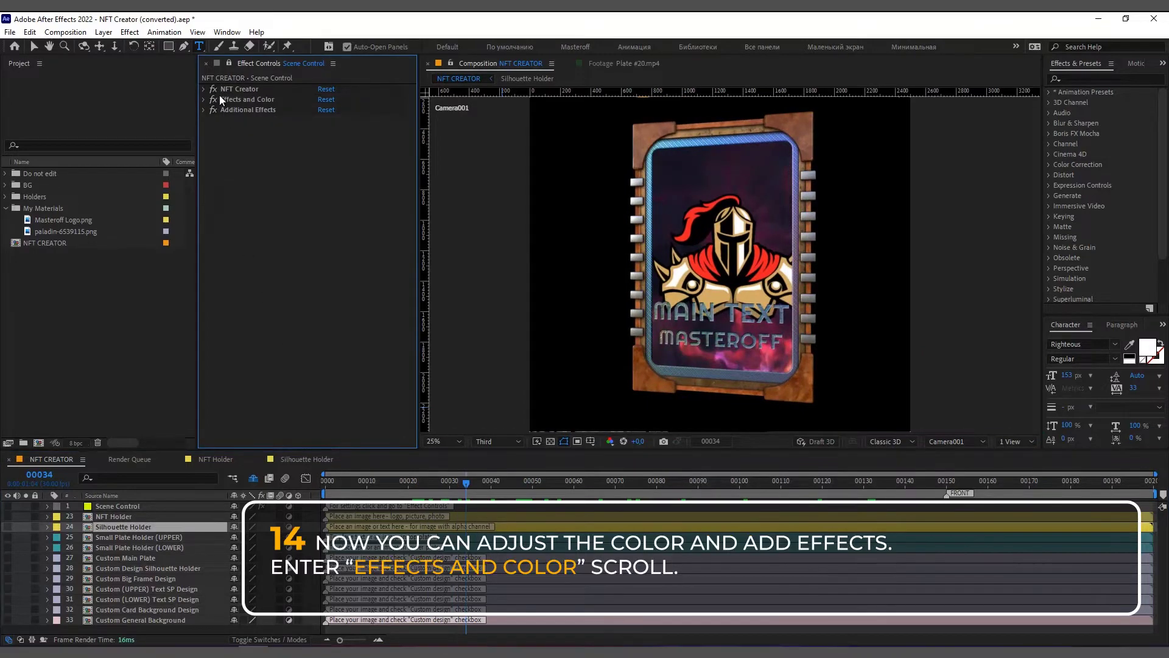
pyautogui.click(204, 99)
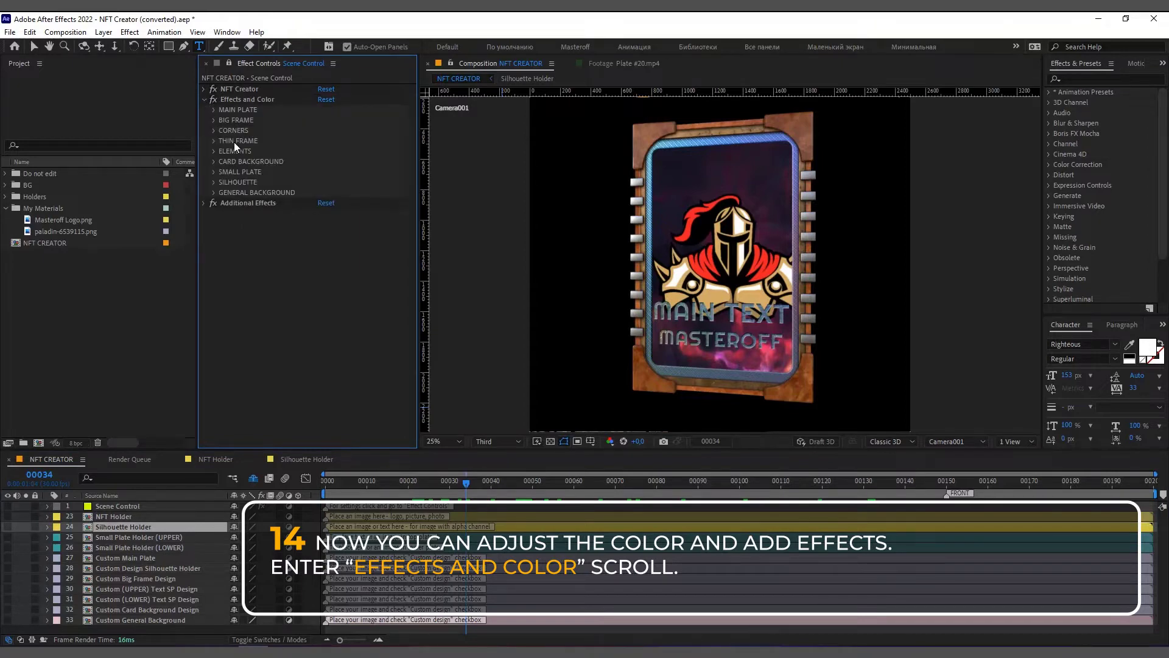
pyautogui.click(214, 111)
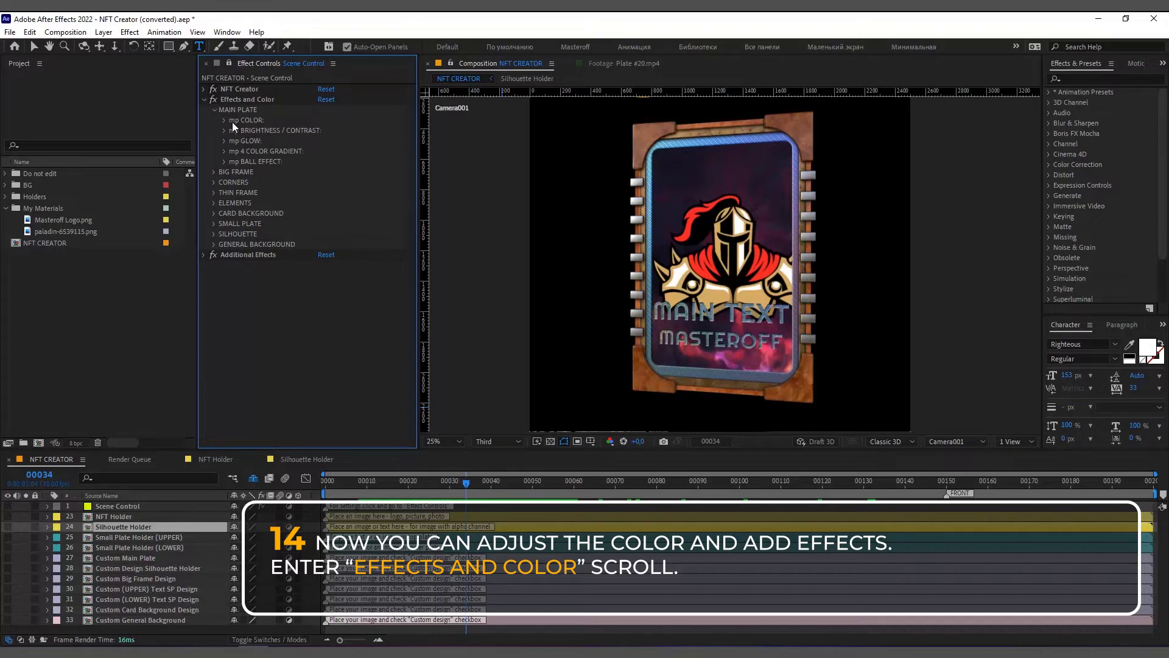
pyautogui.click(224, 121)
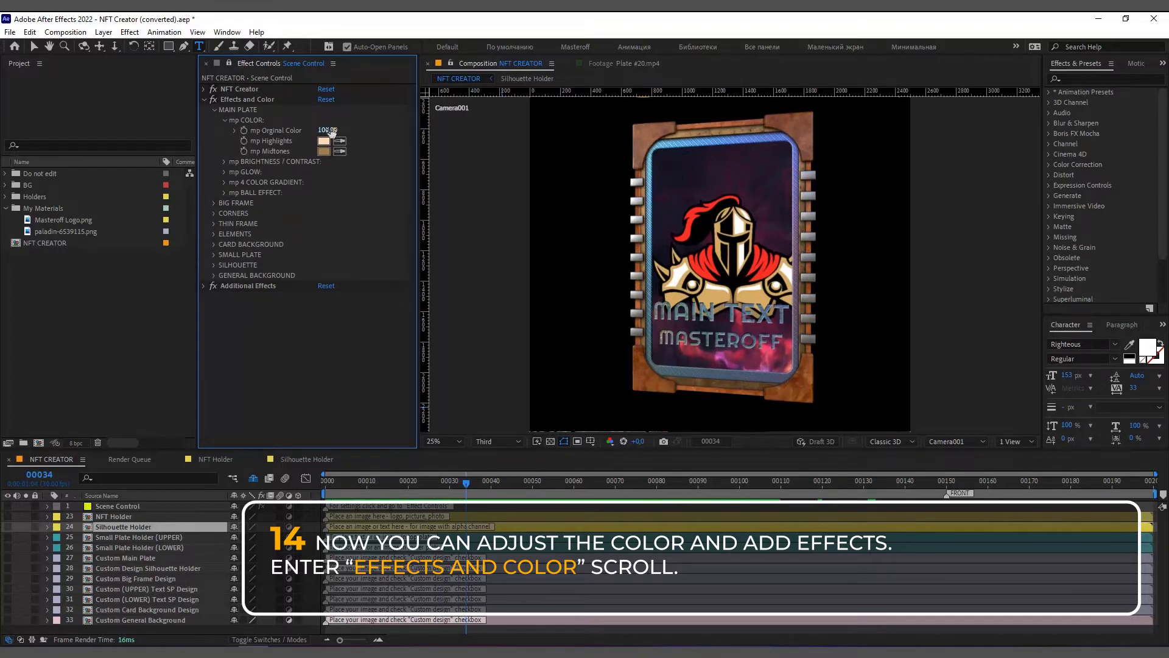
pyautogui.moveTo(327, 131); pyautogui.dragTo(269, 143)
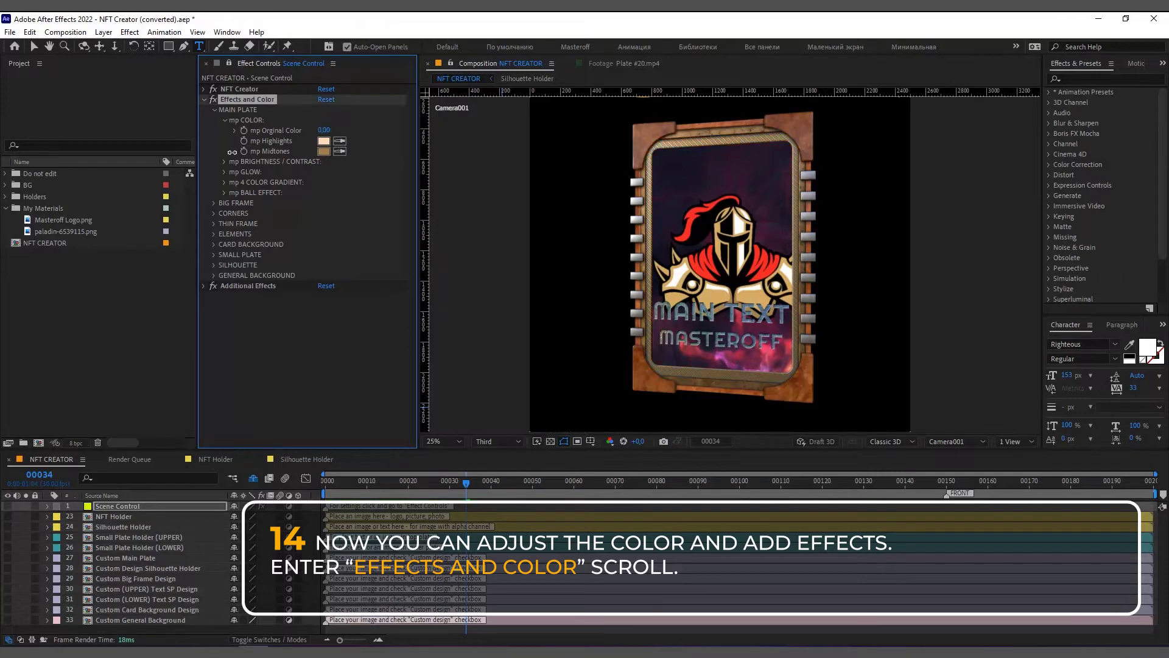
pyautogui.click(337, 152)
pyautogui.click(714, 296)
# Set the main plate's highlights color to the pale beige CFCEB8.
pyautogui.click(324, 142)
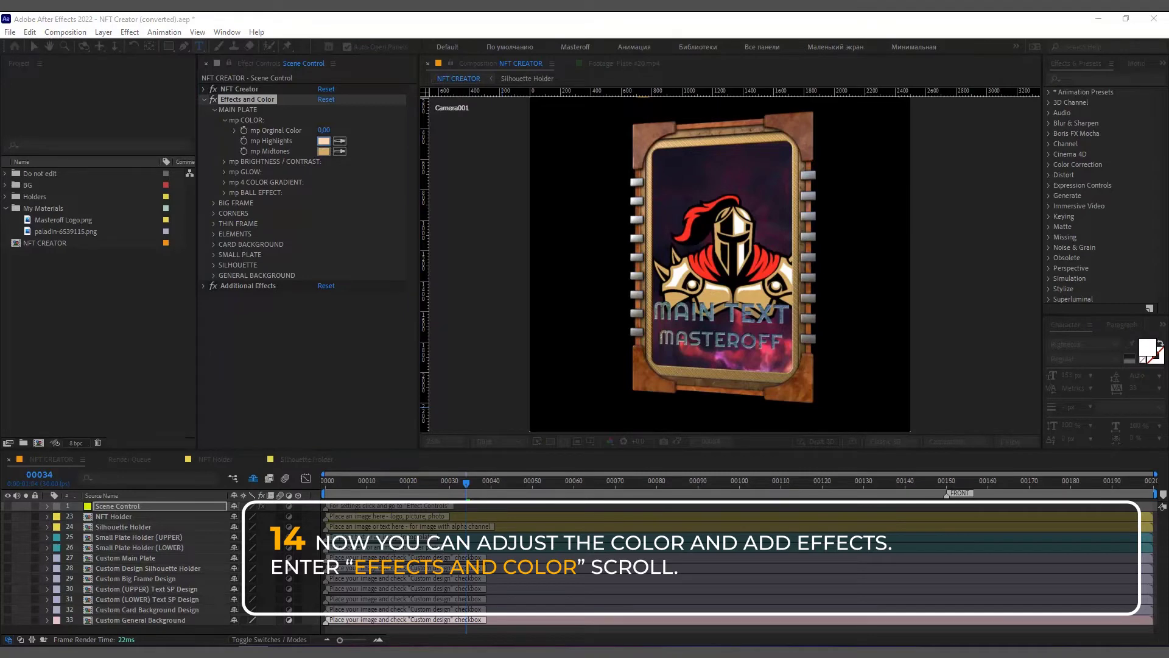
pyautogui.moveTo(835, 224); pyautogui.dragTo(392, 285)
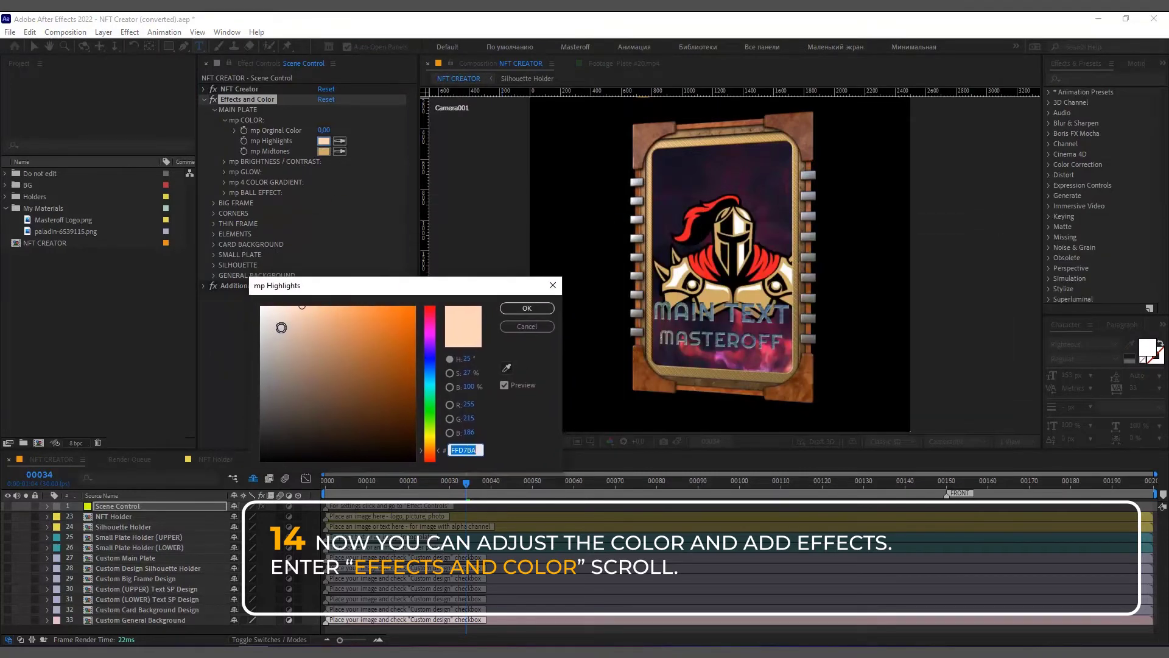
pyautogui.moveTo(281, 328)
pyautogui.mouseDown()
pyautogui.moveTo(254, 341)
pyautogui.moveTo(277, 335)
pyautogui.mouseUp()
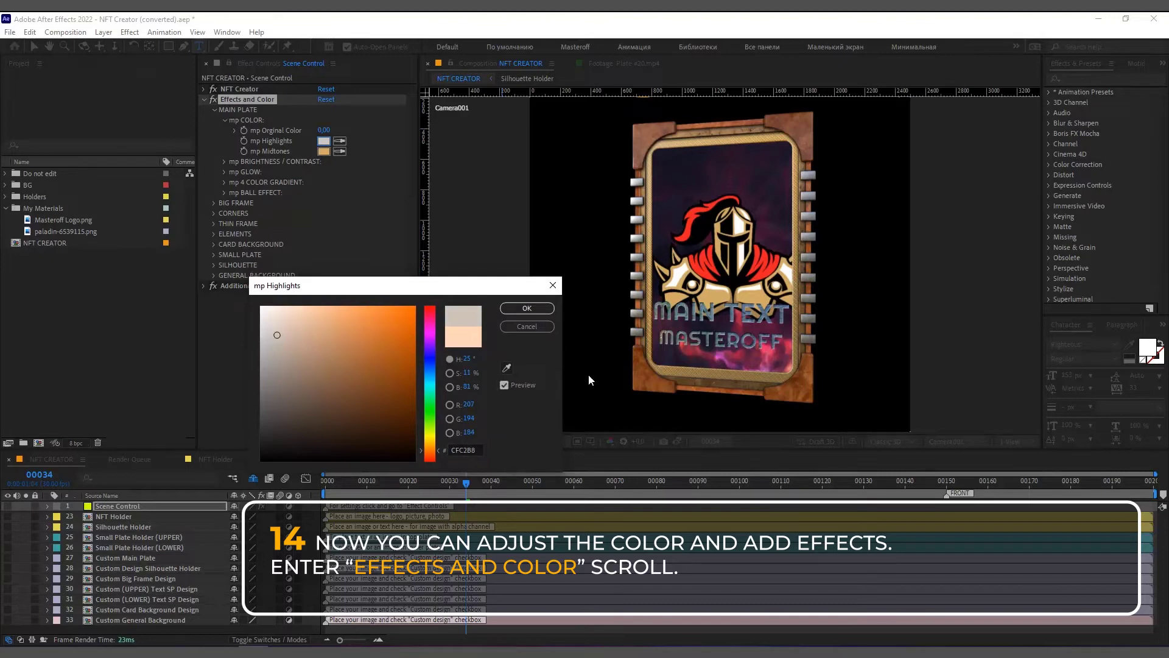
pyautogui.click(430, 437)
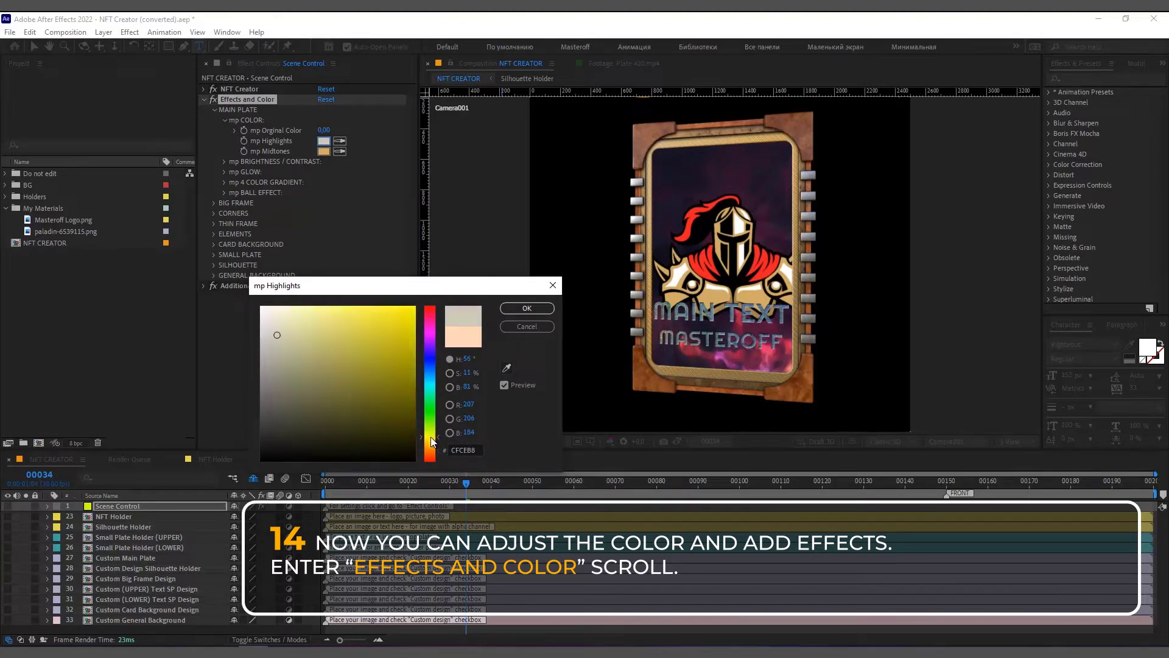
pyautogui.click(526, 308)
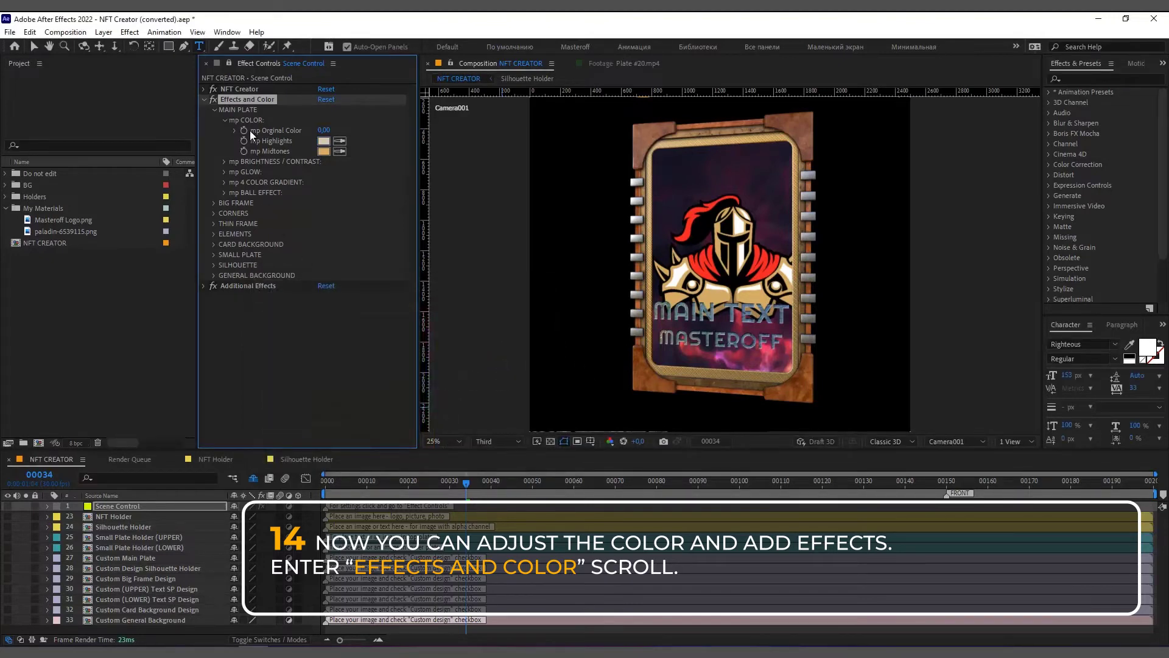
# Set the main plate's contrast to -33.60 and its brightness to 7.60.
pyautogui.click(226, 121)
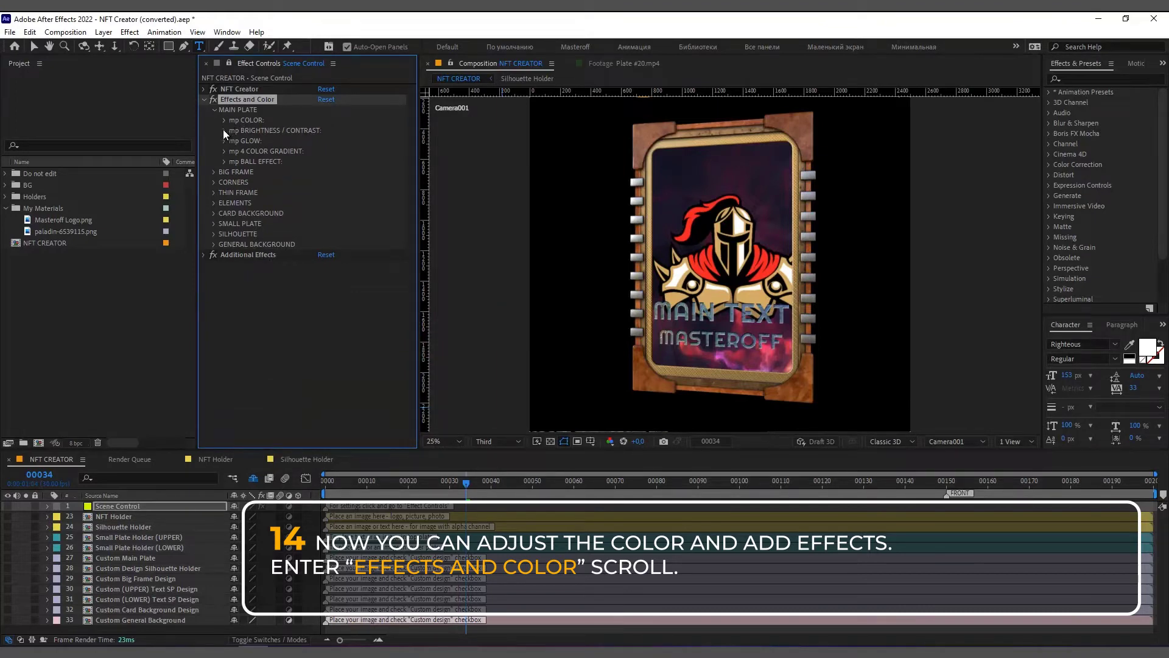
pyautogui.click(224, 130)
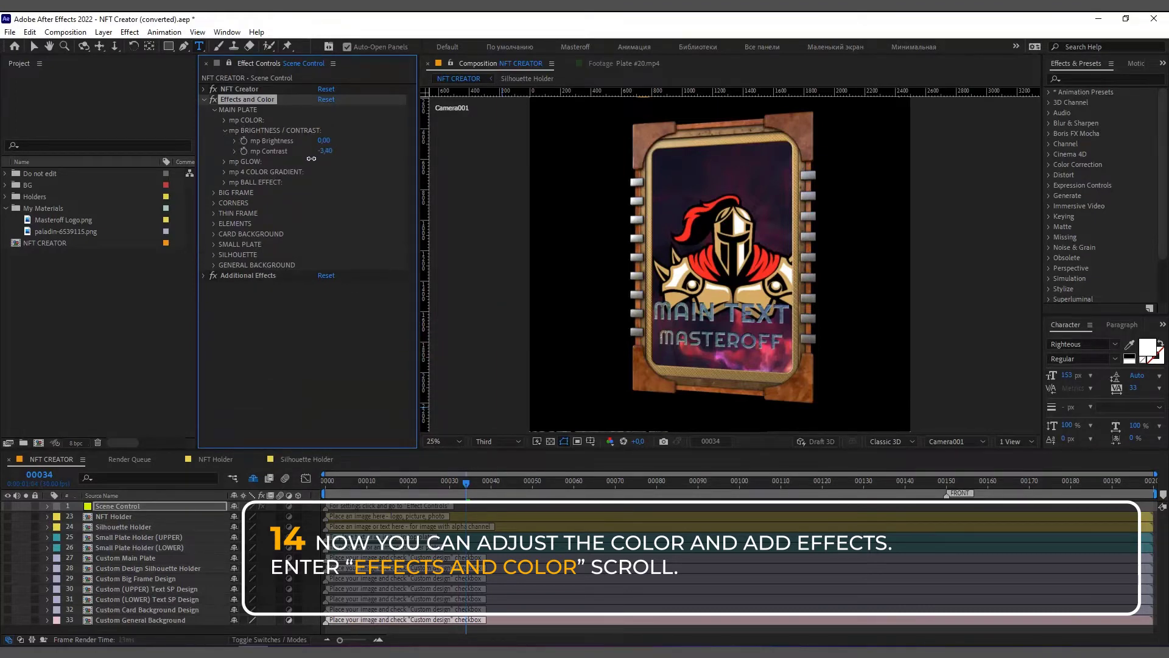
pyautogui.moveTo(311, 158); pyautogui.dragTo(196, 192)
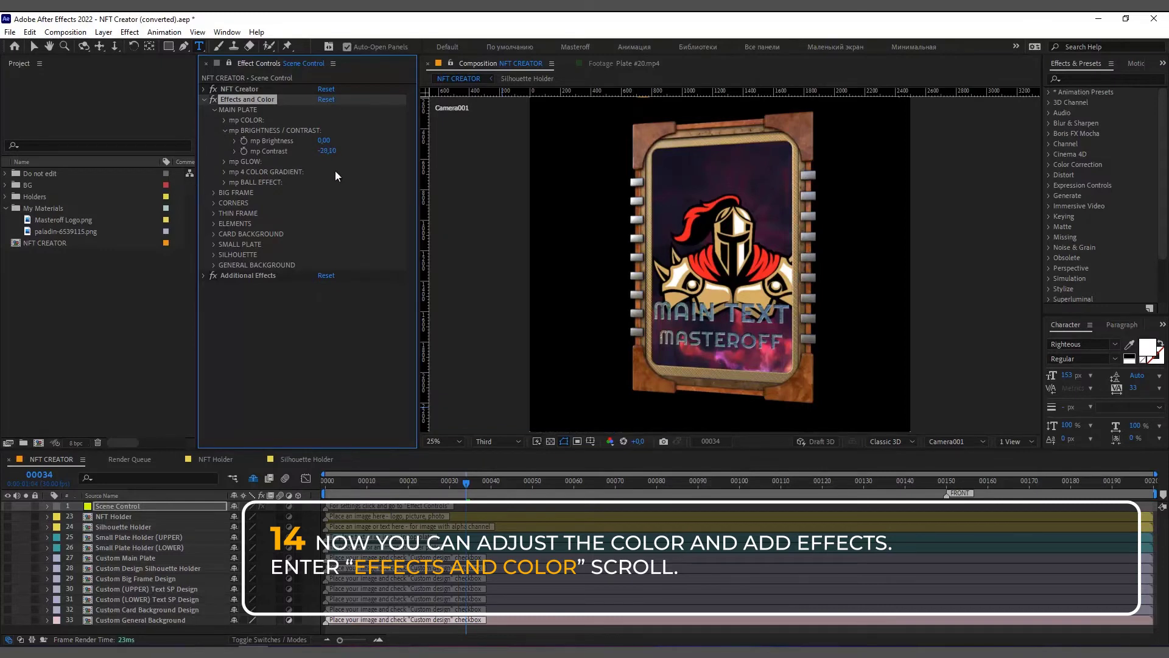
pyautogui.moveTo(324, 140); pyautogui.dragTo(356, 187)
# Turn on the four-color gradient effect for the main plate.
pyautogui.click(223, 172)
pyautogui.click(321, 183)
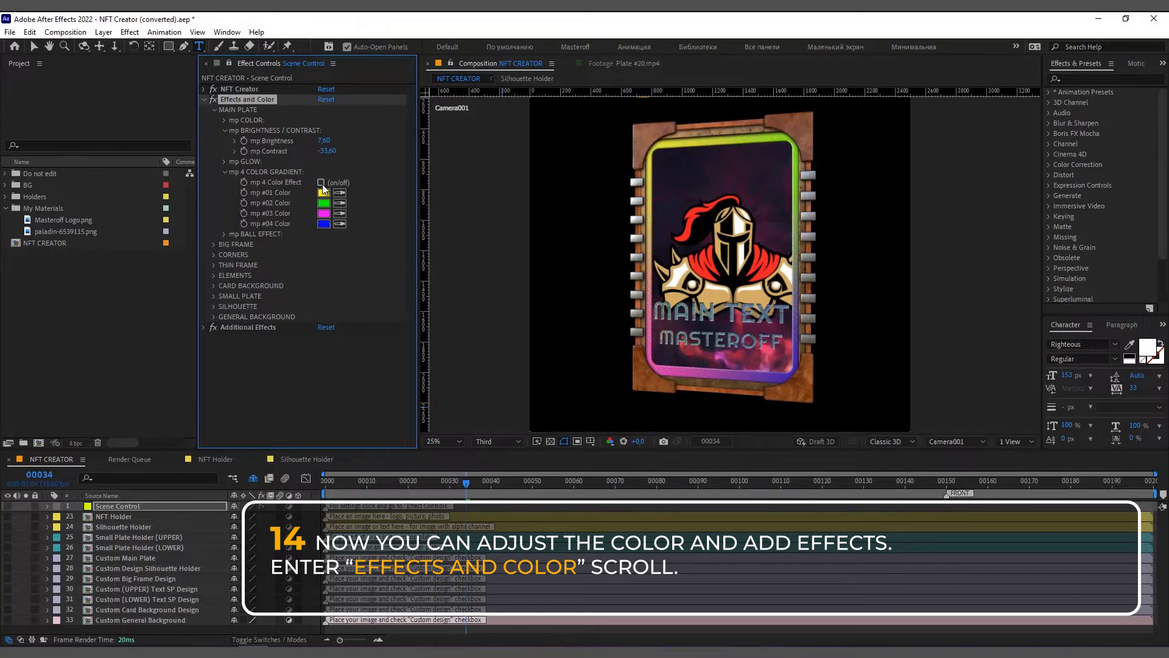
# Turn off the main plate's four-color gradient effect.
pyautogui.click(321, 183)
pyautogui.click(226, 173)
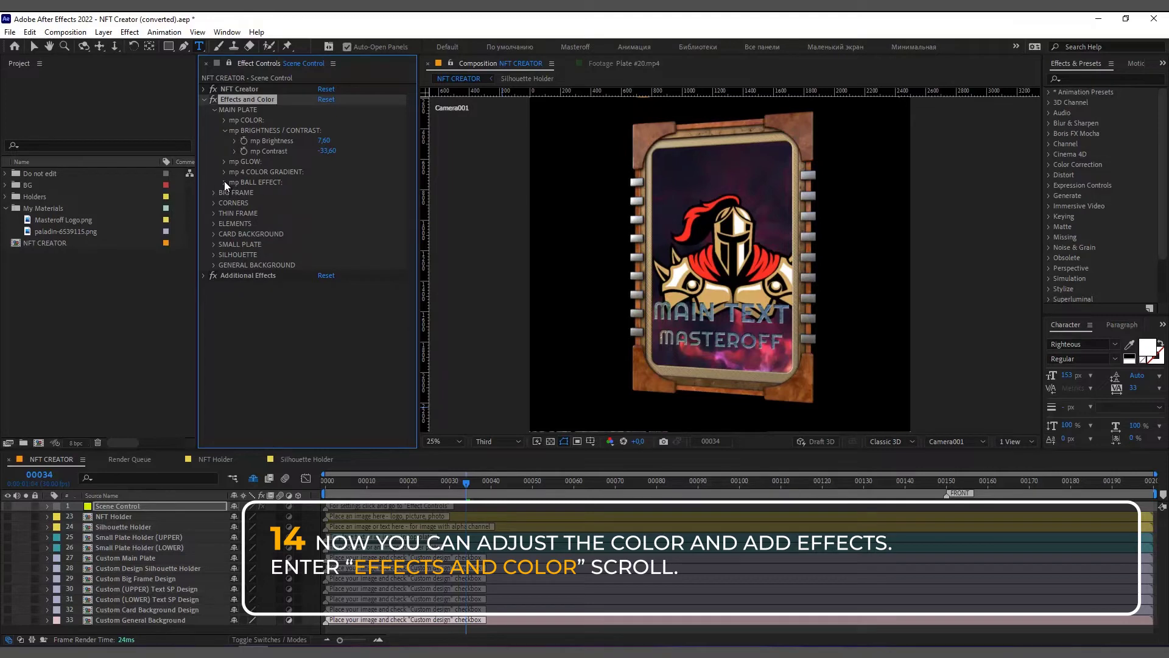
# Try the ball effect on the main plate.
pyautogui.click(225, 183)
pyautogui.click(320, 191)
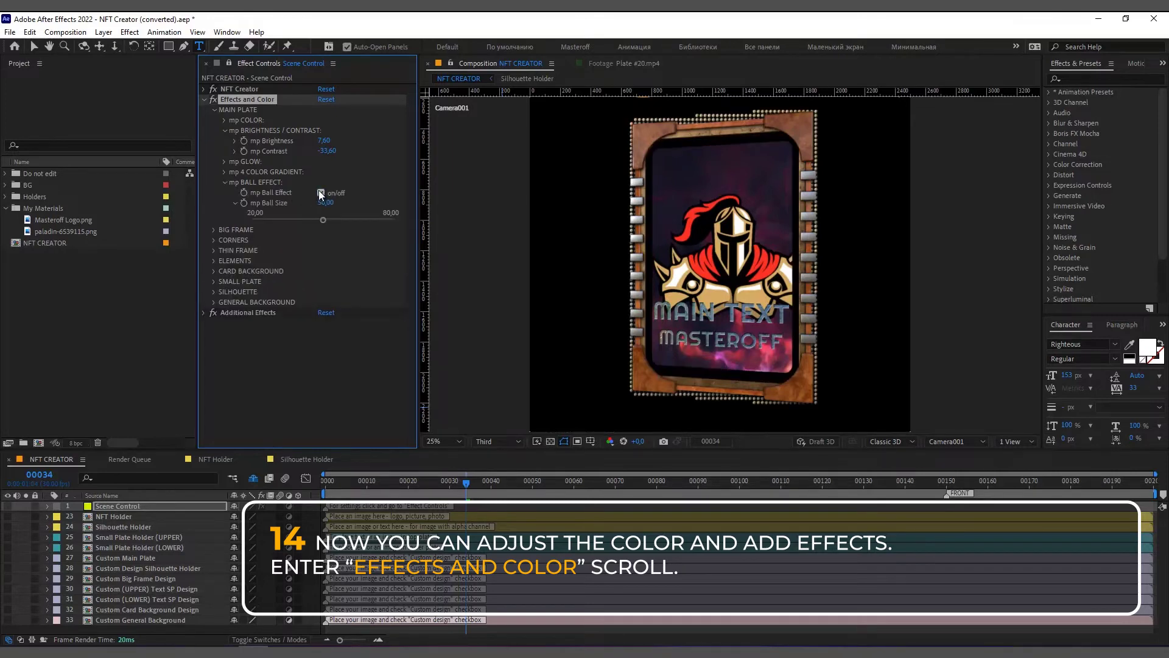
pyautogui.click(320, 193)
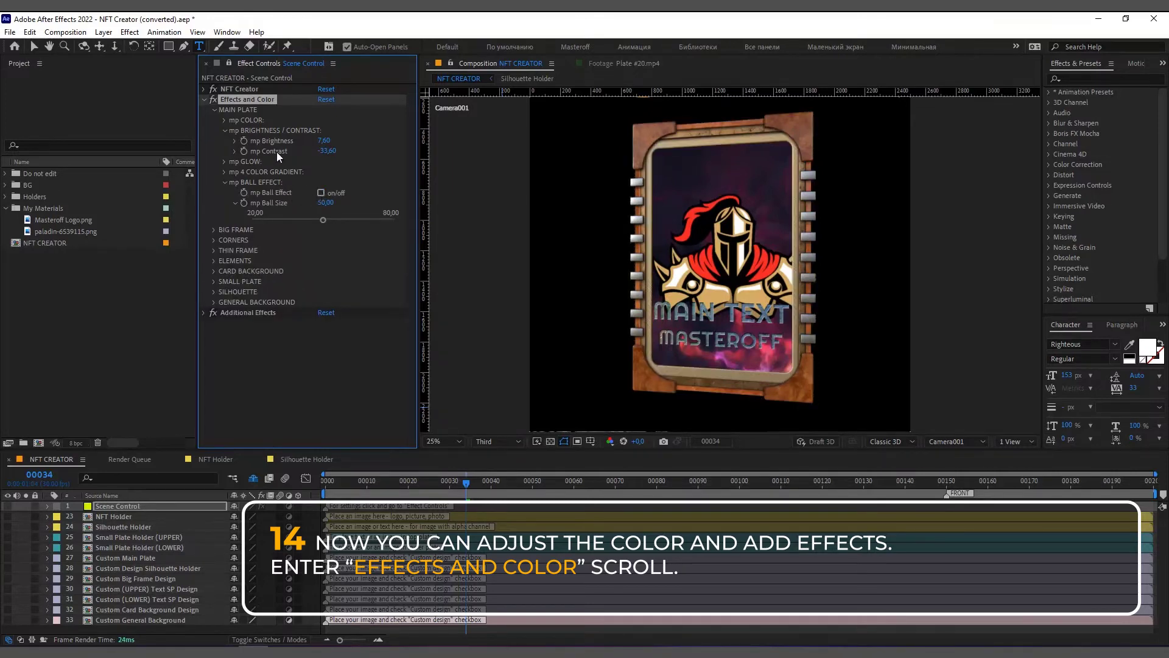
pyautogui.click(216, 110)
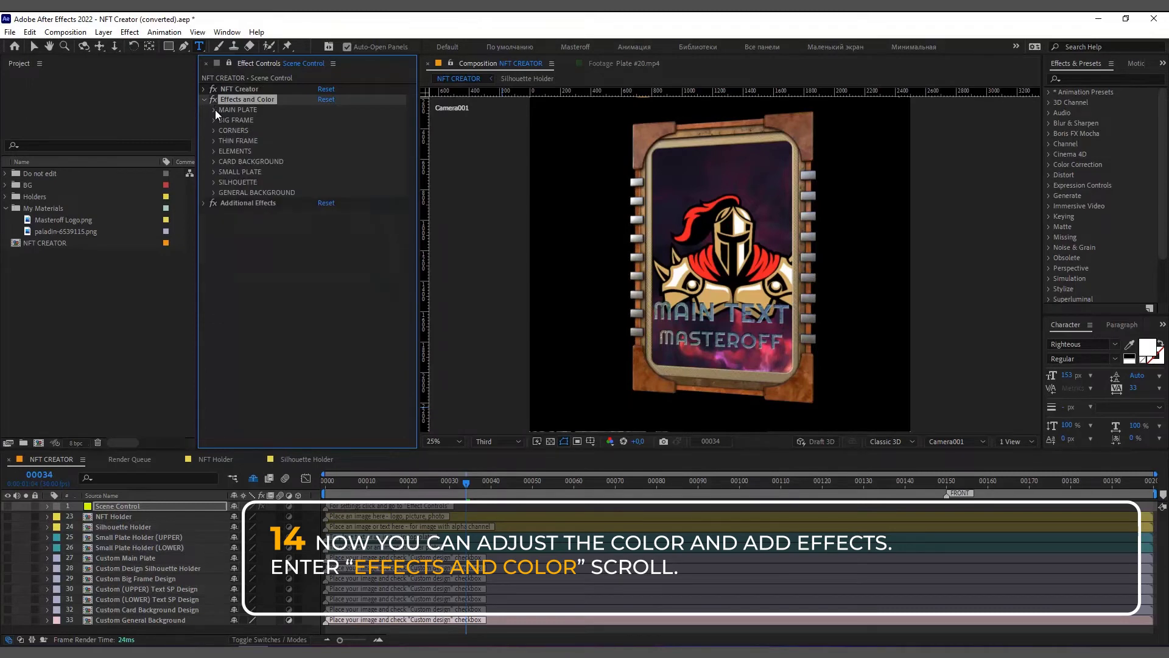
# Turn on the big frame's four-color gradient and sample its second color from the copper edge of the card.
pyautogui.click(215, 120)
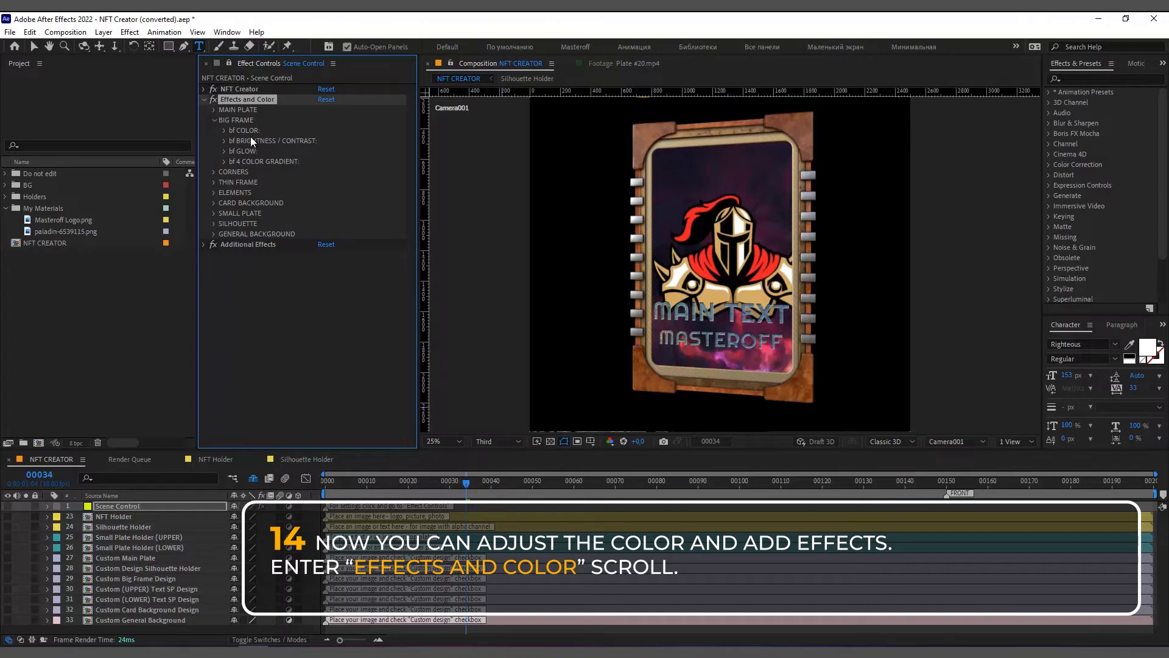
pyautogui.click(225, 162)
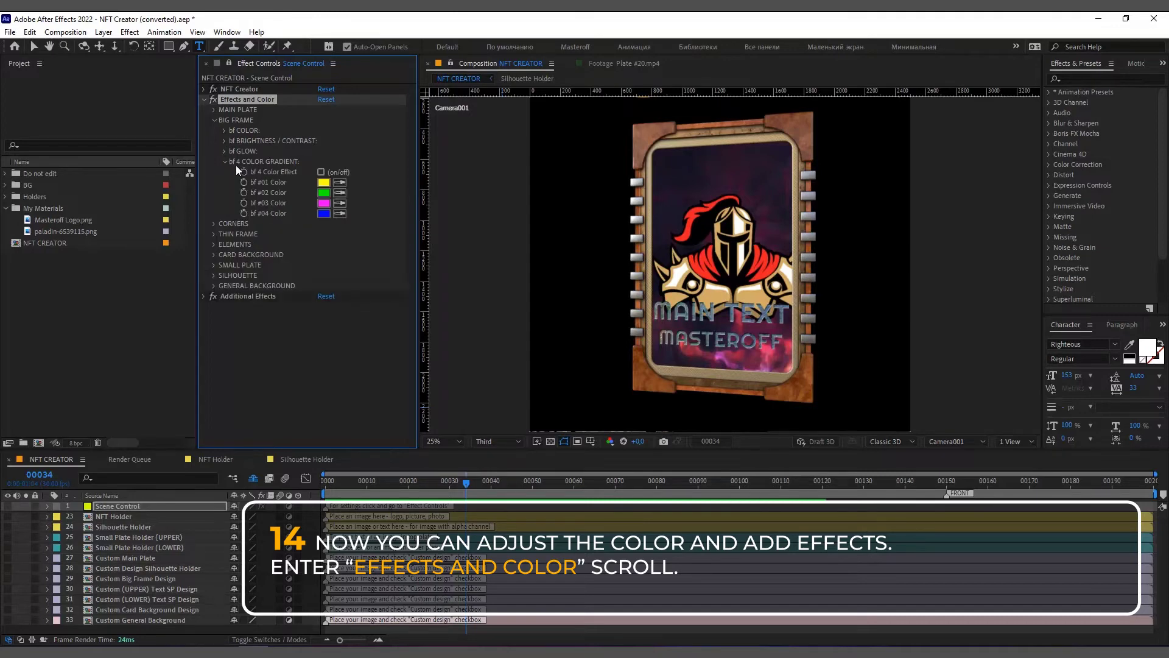
pyautogui.click(321, 173)
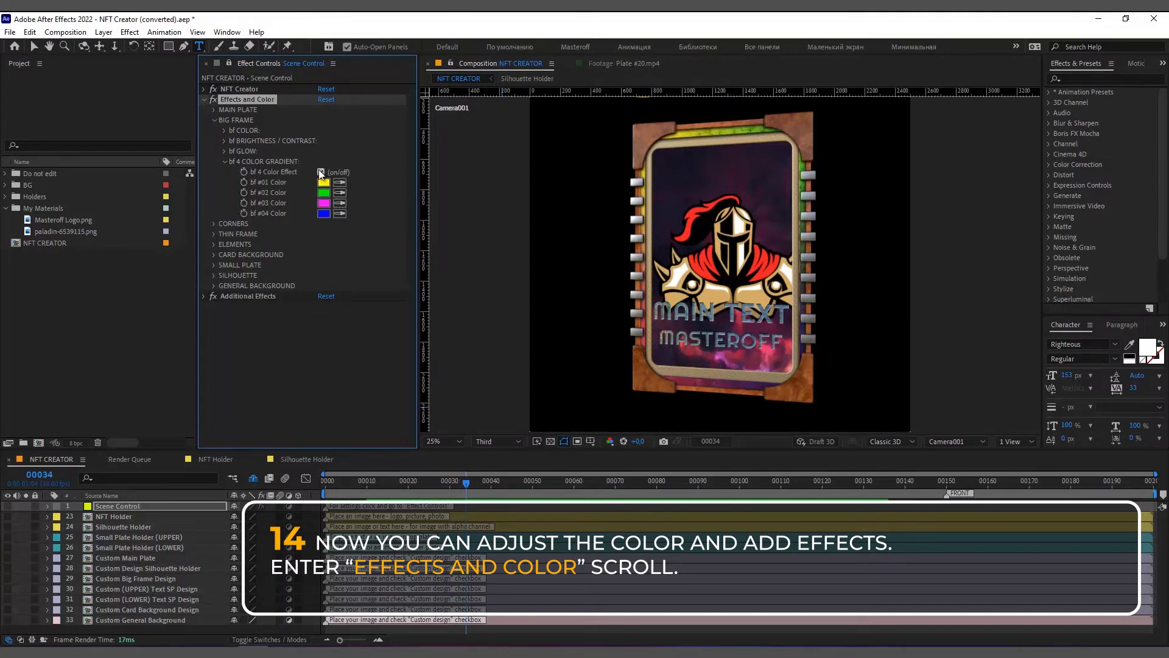
pyautogui.click(339, 193)
pyautogui.click(683, 133)
# Set the big frame's fourth gradient color to orange and its third to a warm tone sampled from the card.
pyautogui.click(323, 213)
pyautogui.click(431, 445)
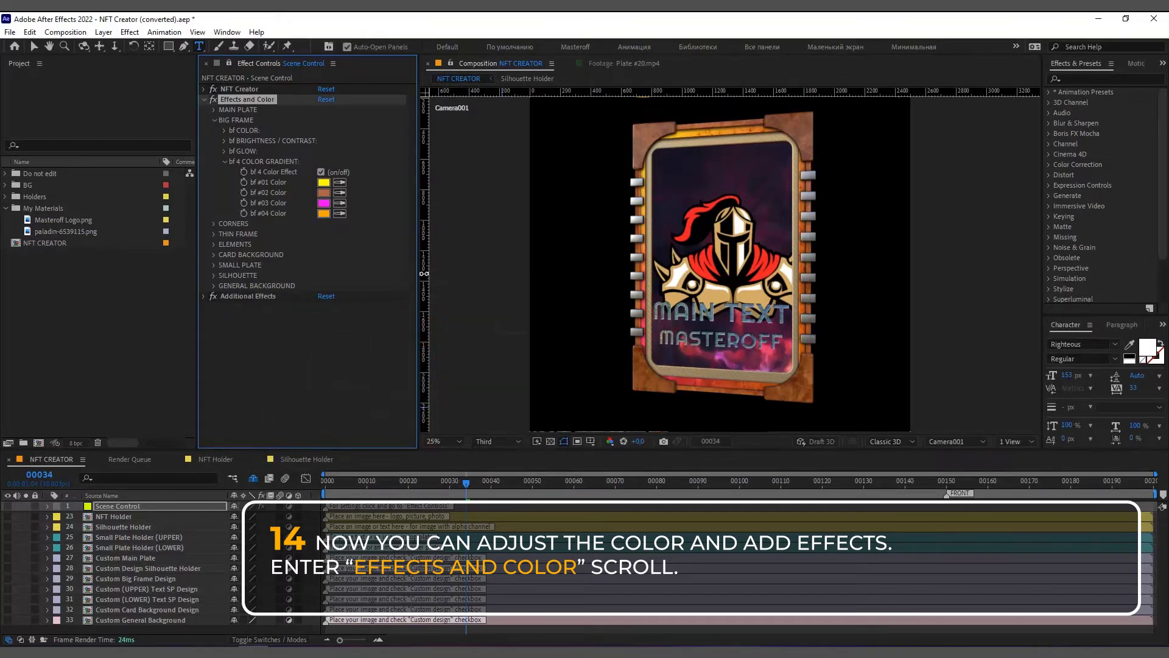
pyautogui.click(339, 209)
pyautogui.click(225, 161)
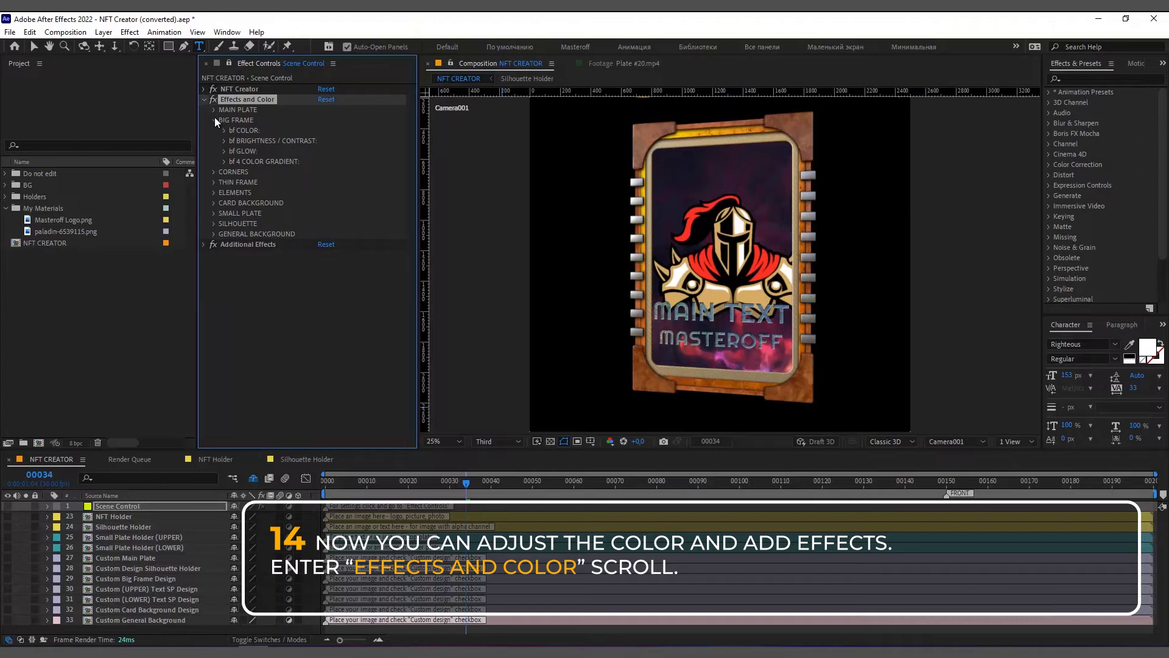
pyautogui.click(215, 120)
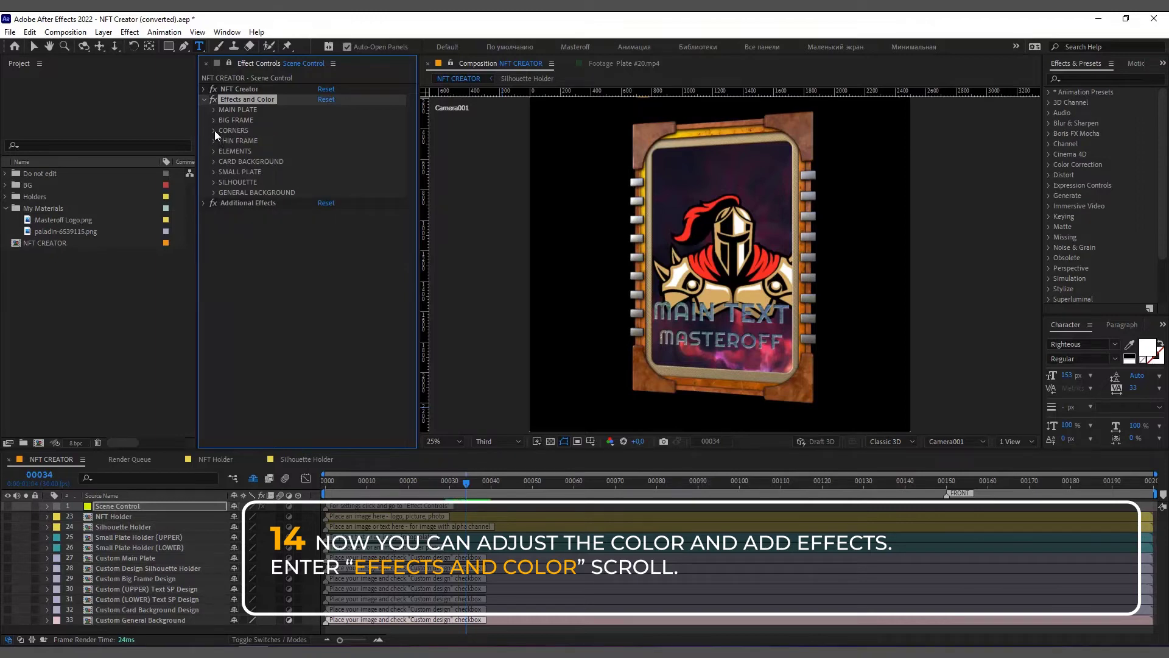
# Set the brightness of the card's corners to -31.70.
pyautogui.click(214, 131)
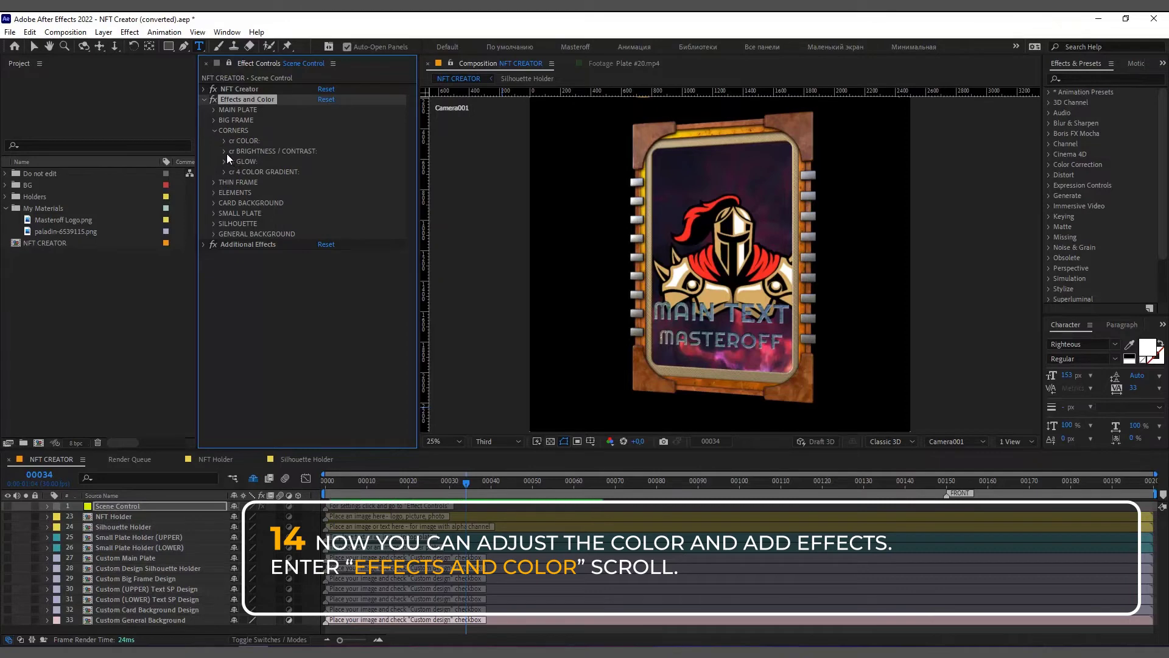
pyautogui.click(225, 151)
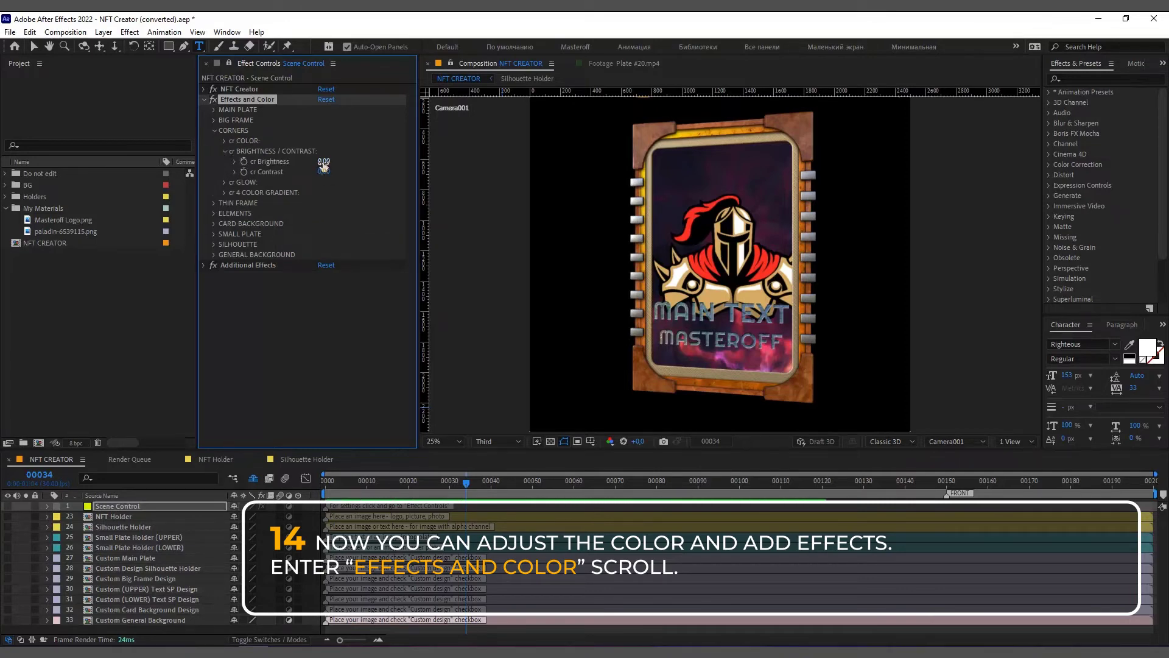
pyautogui.moveTo(324, 161); pyautogui.dragTo(180, 214)
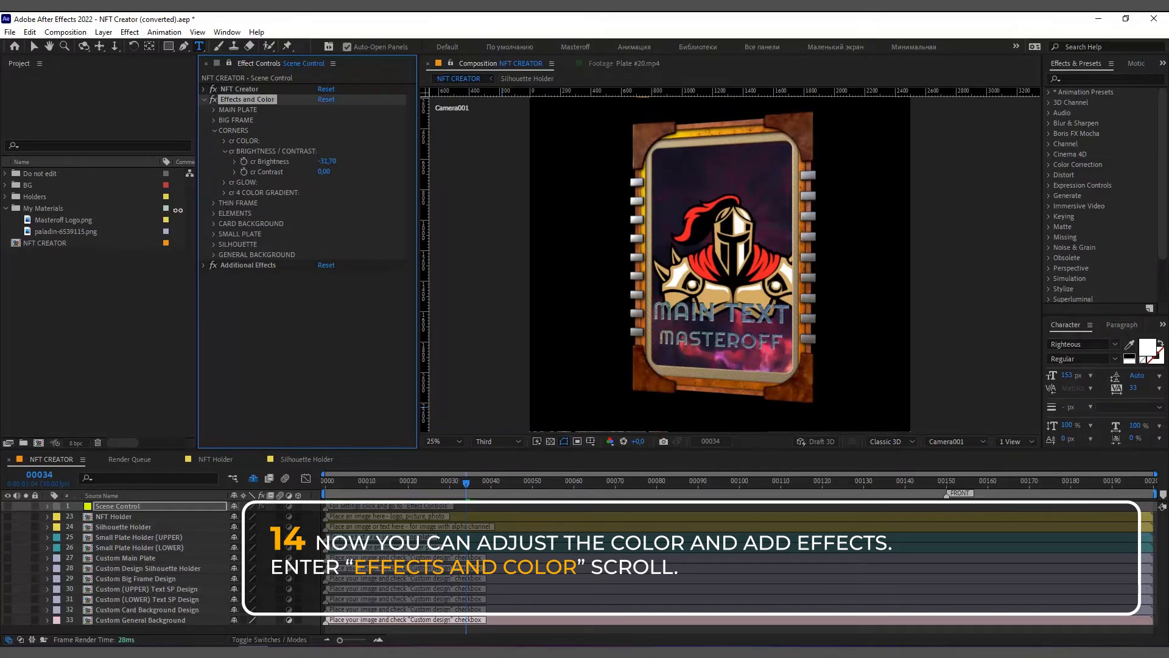
# Set the corners' original color to 0 and their midtones to the muted beige A49072.
pyautogui.click(225, 140)
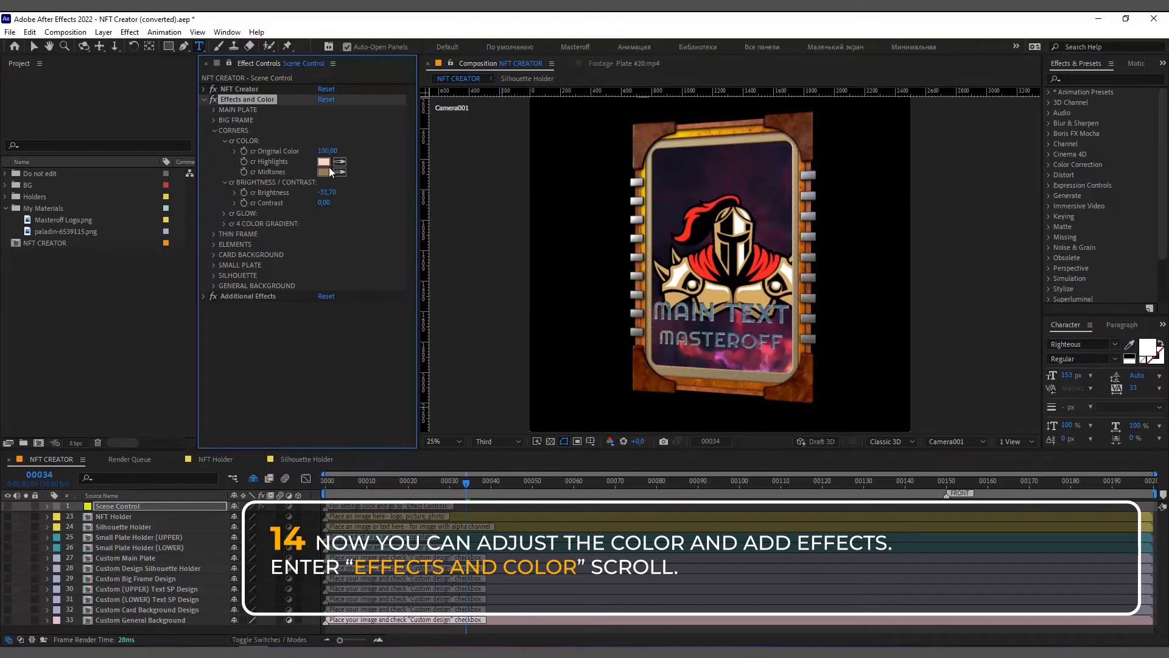
pyautogui.moveTo(323, 152); pyautogui.dragTo(190, 157)
pyautogui.click(323, 171)
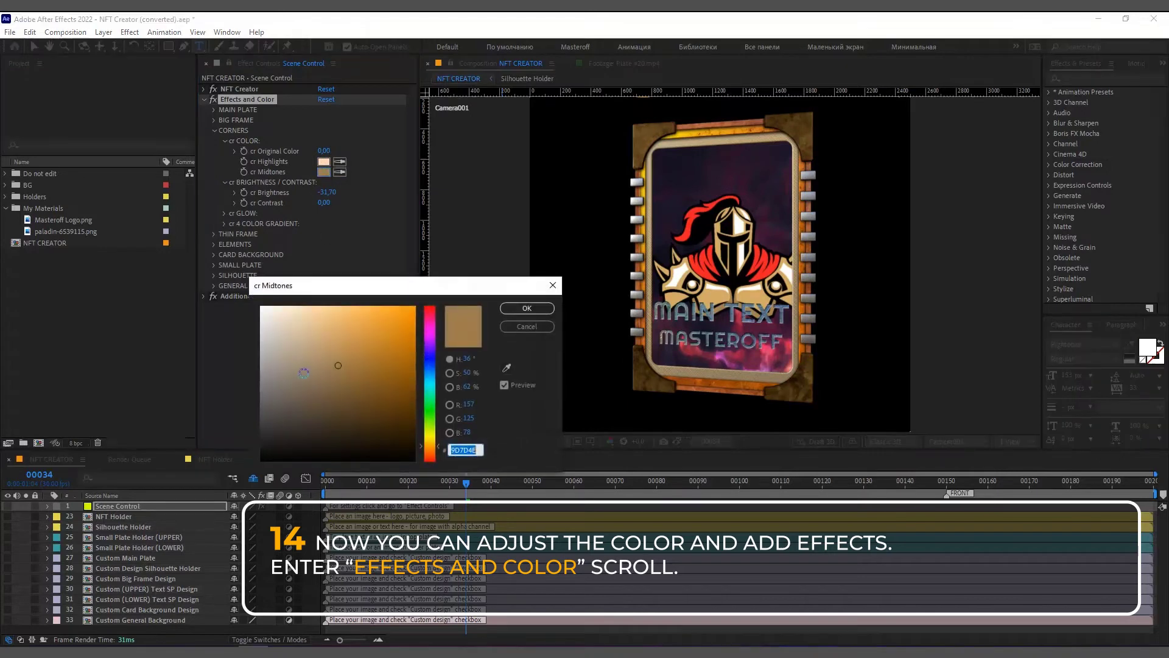
pyautogui.moveTo(291, 385)
pyautogui.mouseDown()
pyautogui.moveTo(232, 385)
pyautogui.moveTo(318, 365)
pyautogui.moveTo(302, 368)
pyautogui.moveTo(308, 386)
pyautogui.moveTo(308, 350)
pyautogui.moveTo(307, 362)
pyautogui.mouseUp()
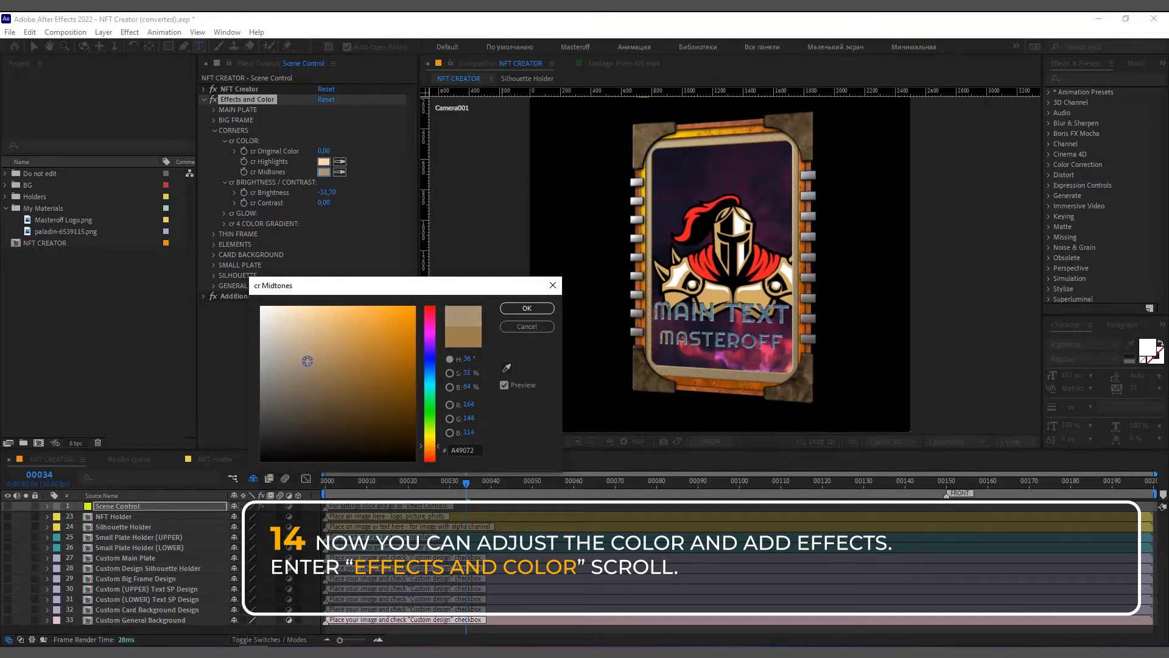
pyautogui.click(527, 308)
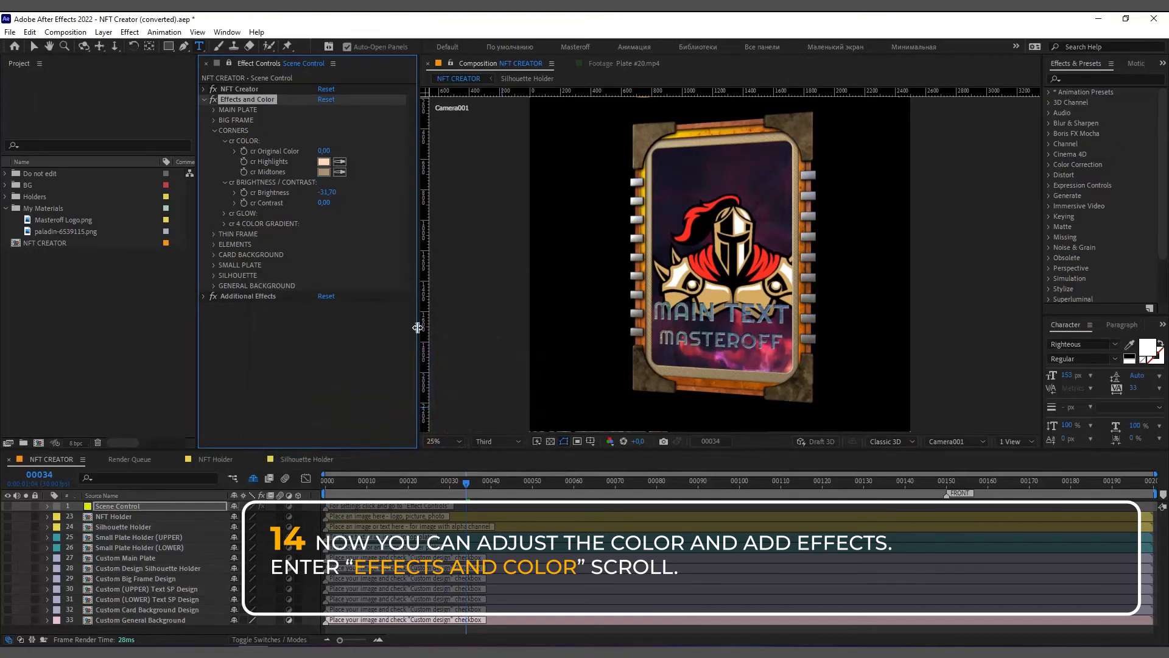
pyautogui.click(214, 132)
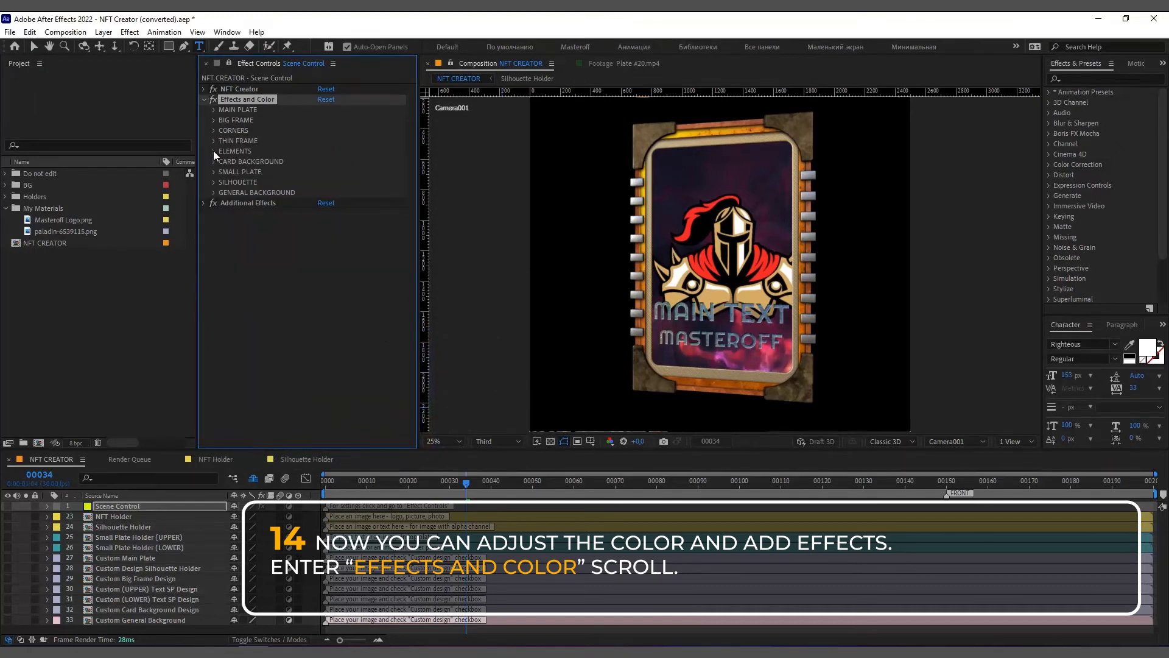
# Set the elements' original color to 0 and sample their midtones from the card's dark brown corner.
pyautogui.click(214, 151)
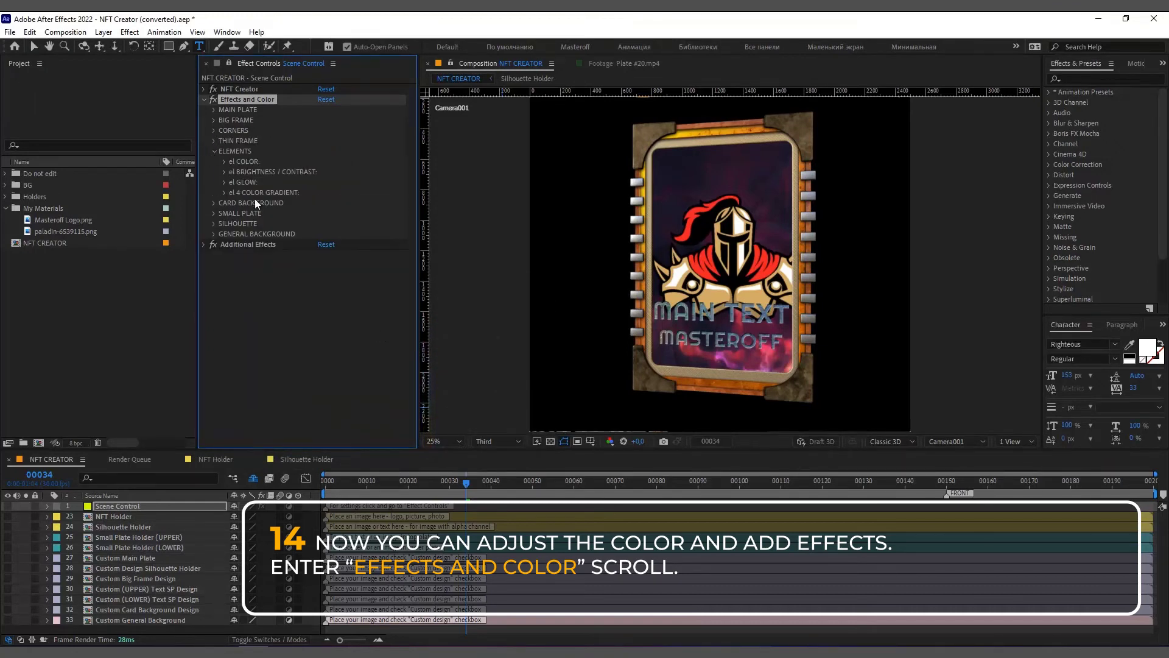
pyautogui.click(224, 162)
pyautogui.moveTo(322, 173); pyautogui.dragTo(280, 182)
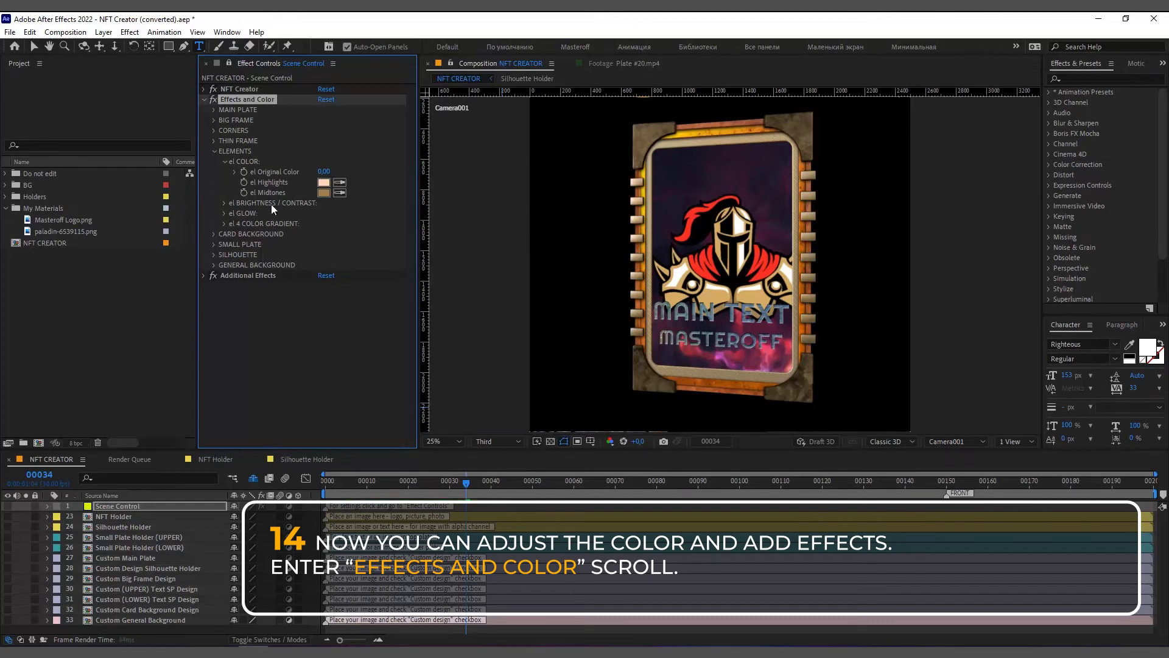
pyautogui.click(337, 193)
pyautogui.click(641, 155)
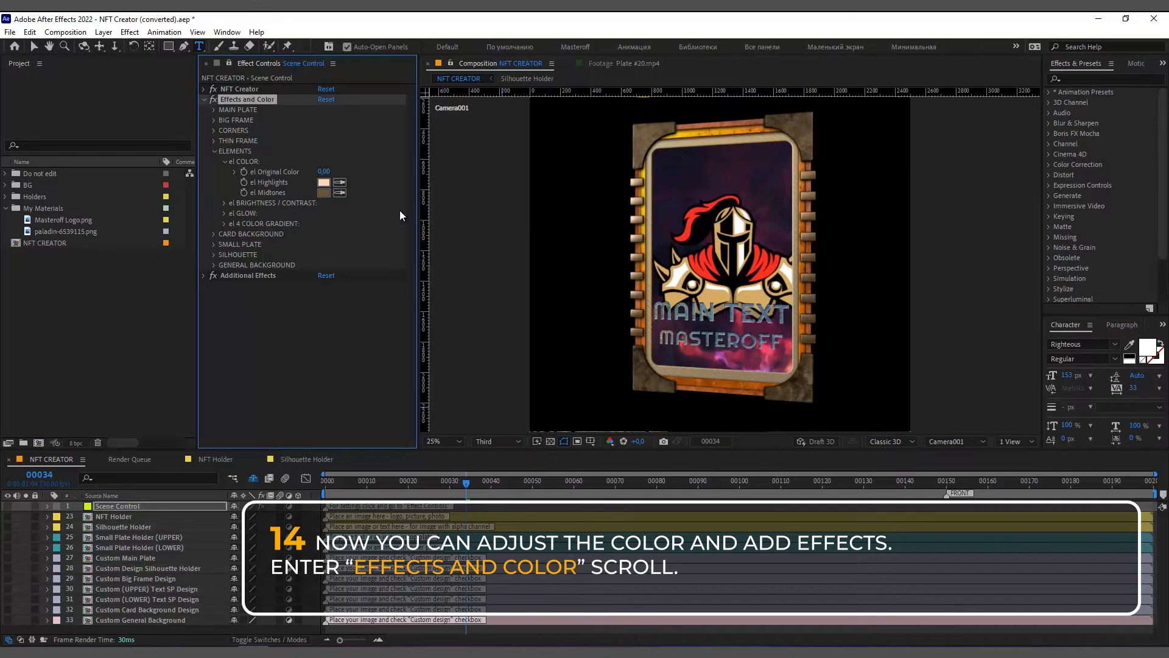
# Set the elements' highlights color to the light gray-beige A5A294.
pyautogui.click(340, 182)
pyautogui.click(639, 137)
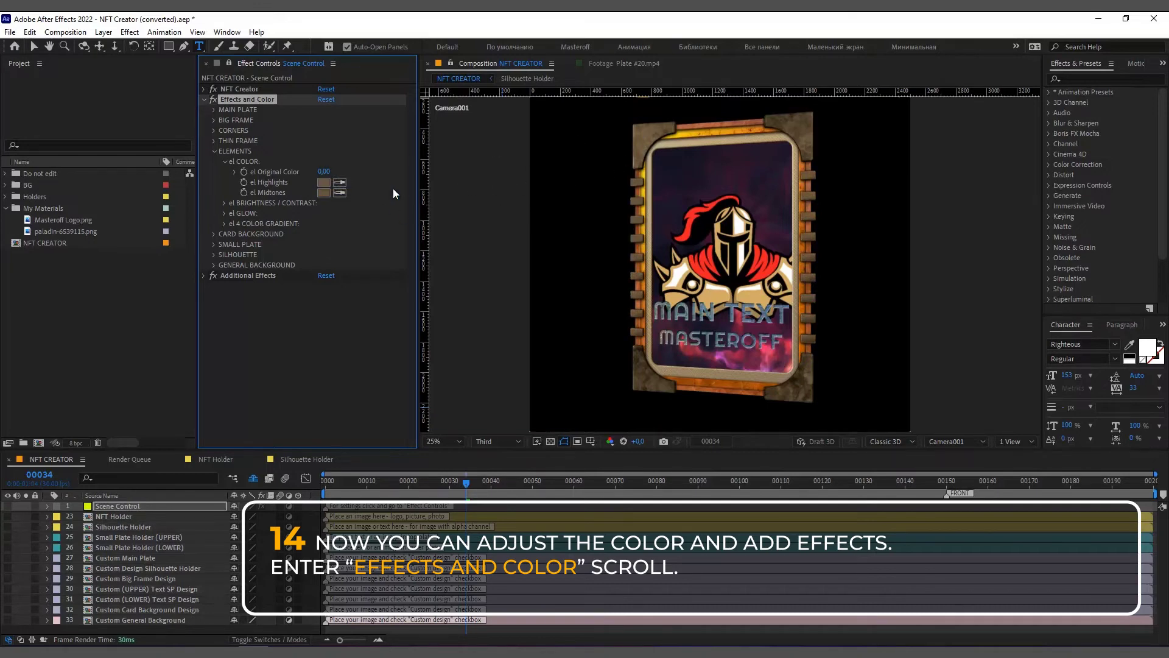
pyautogui.click(324, 182)
pyautogui.click(301, 361)
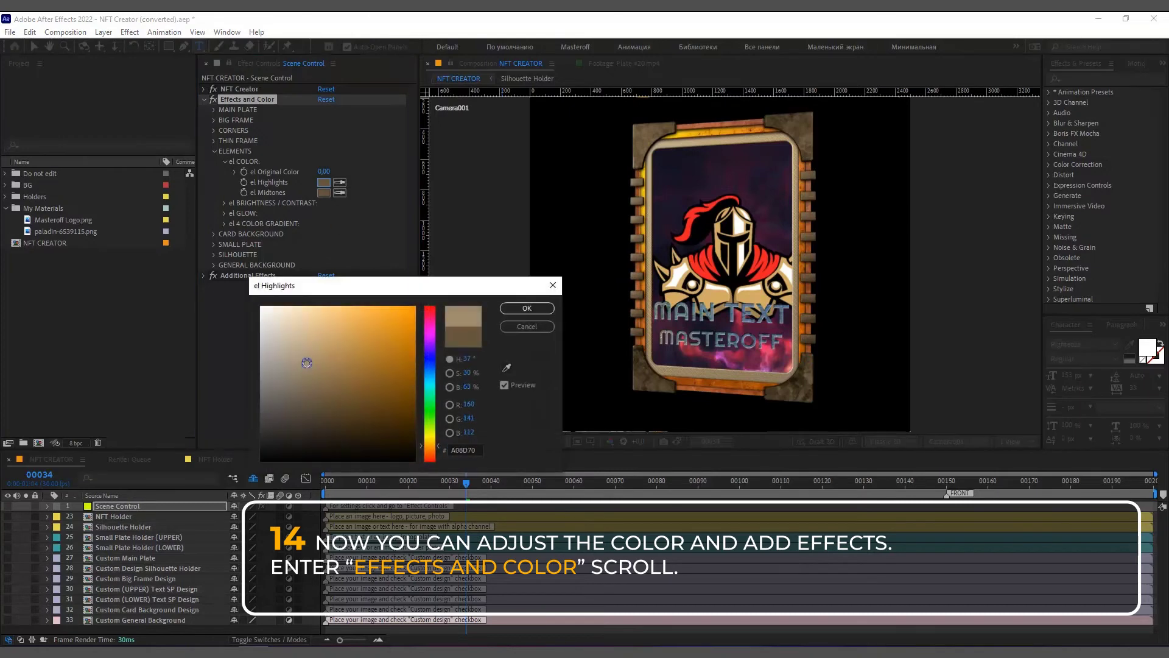
pyautogui.click(276, 361)
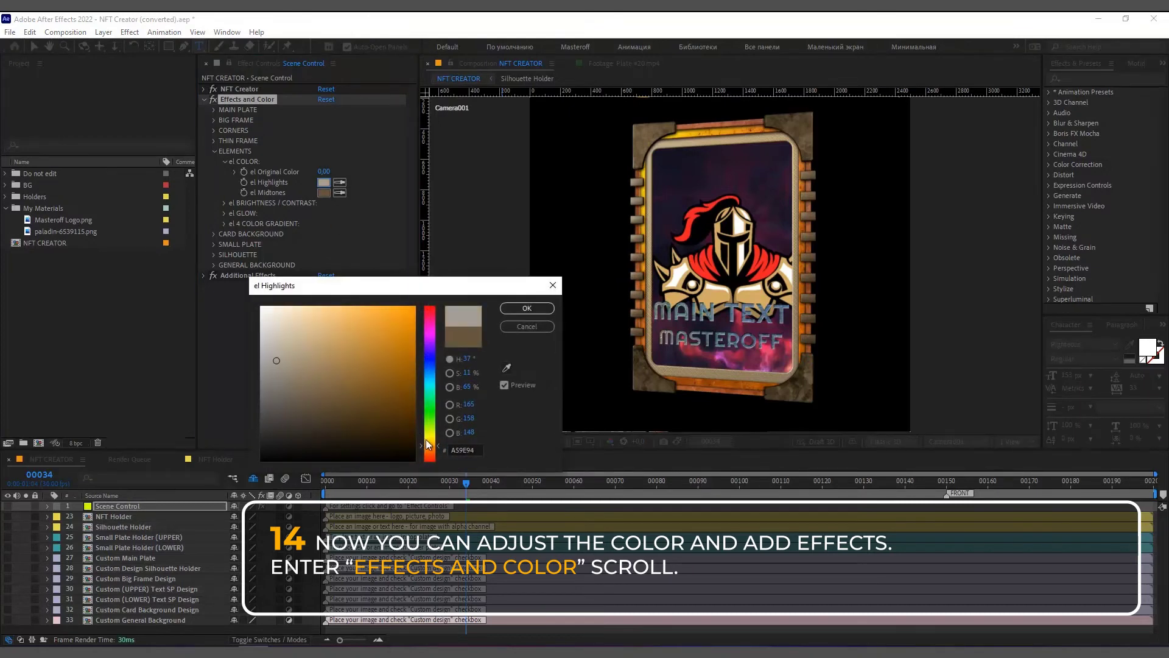
pyautogui.click(431, 439)
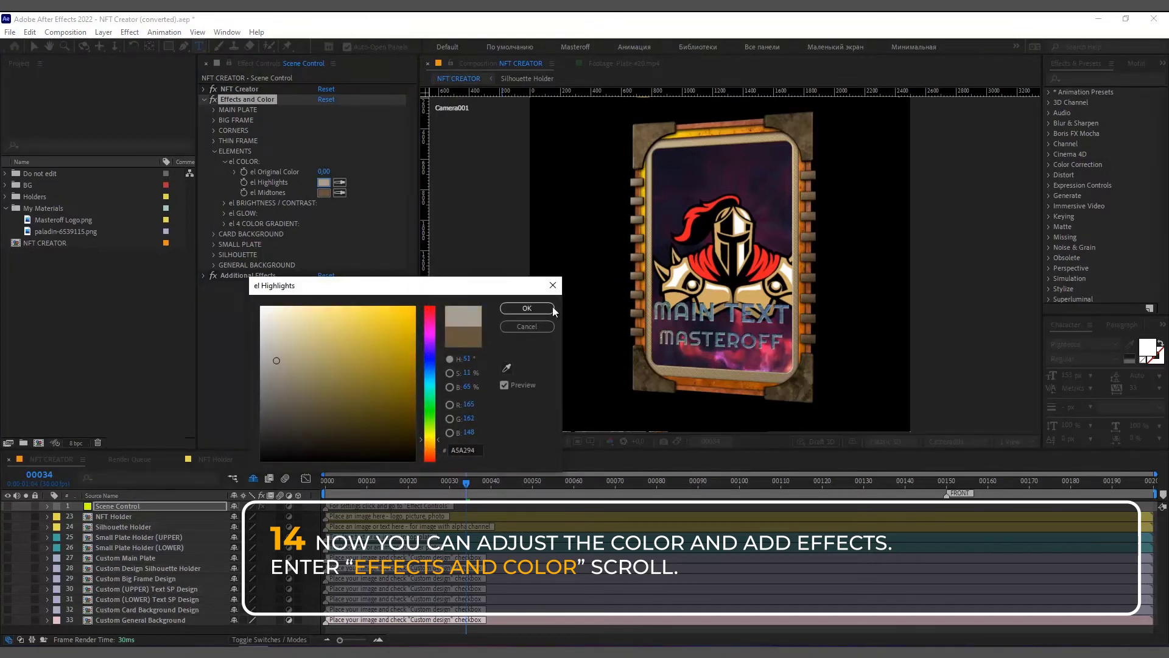
pyautogui.click(528, 309)
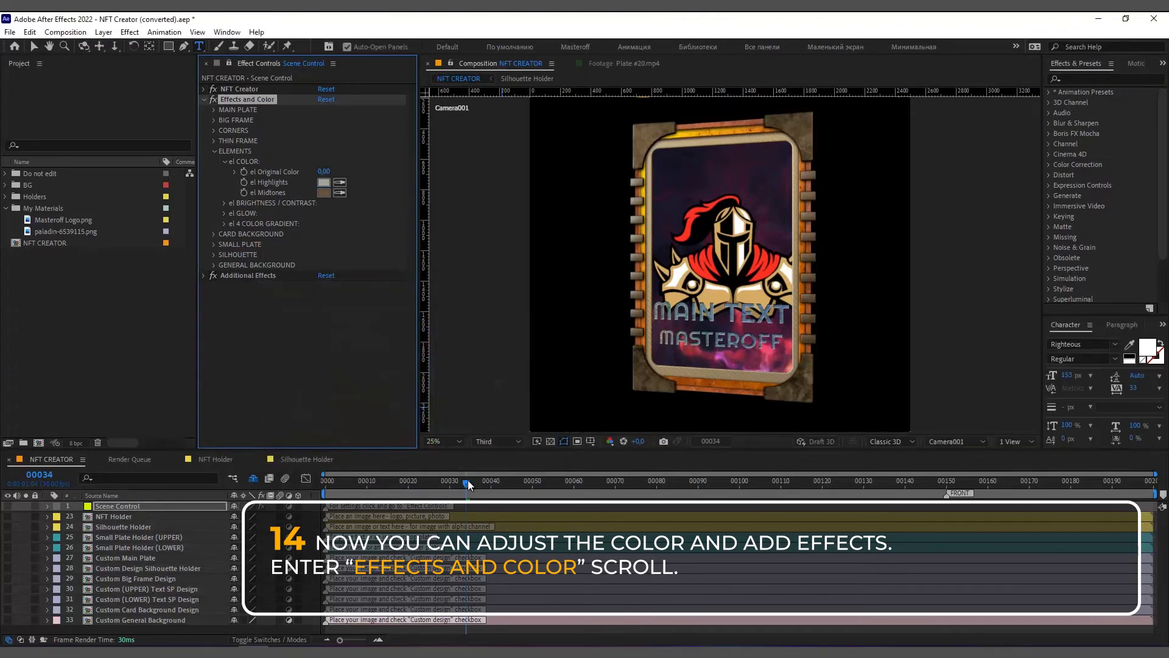
# Scrub through the card's animation to preview the new colors, ending at frame 00022.
pyautogui.click(595, 481)
pyautogui.moveTo(617, 497); pyautogui.dragTo(418, 527)
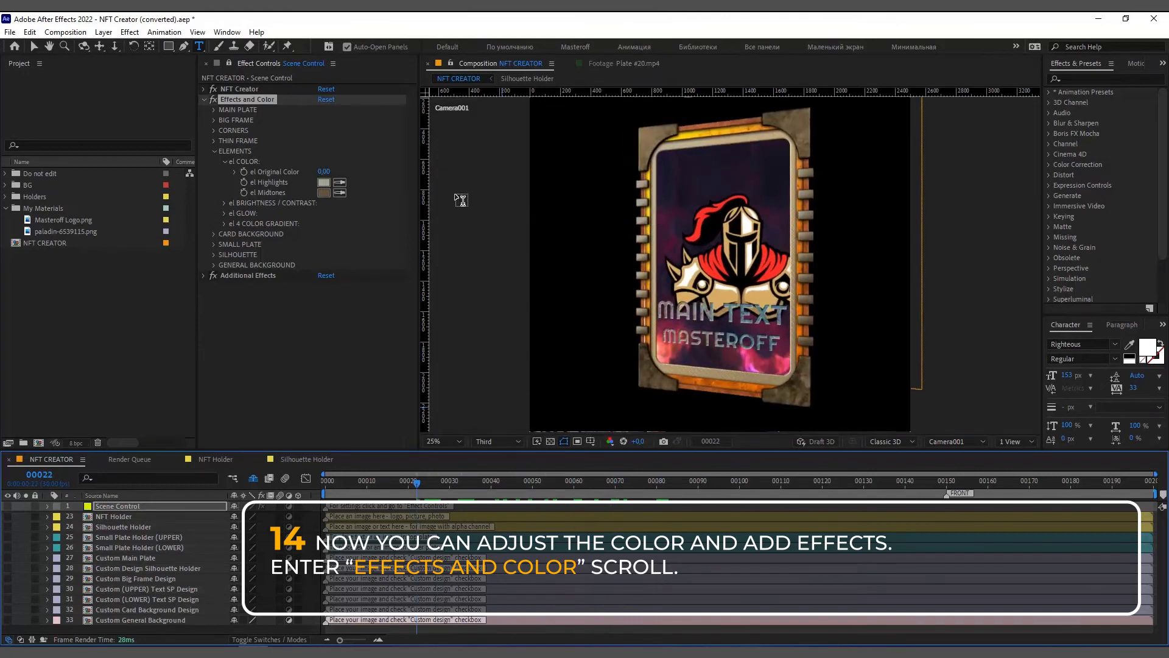
pyautogui.click(214, 153)
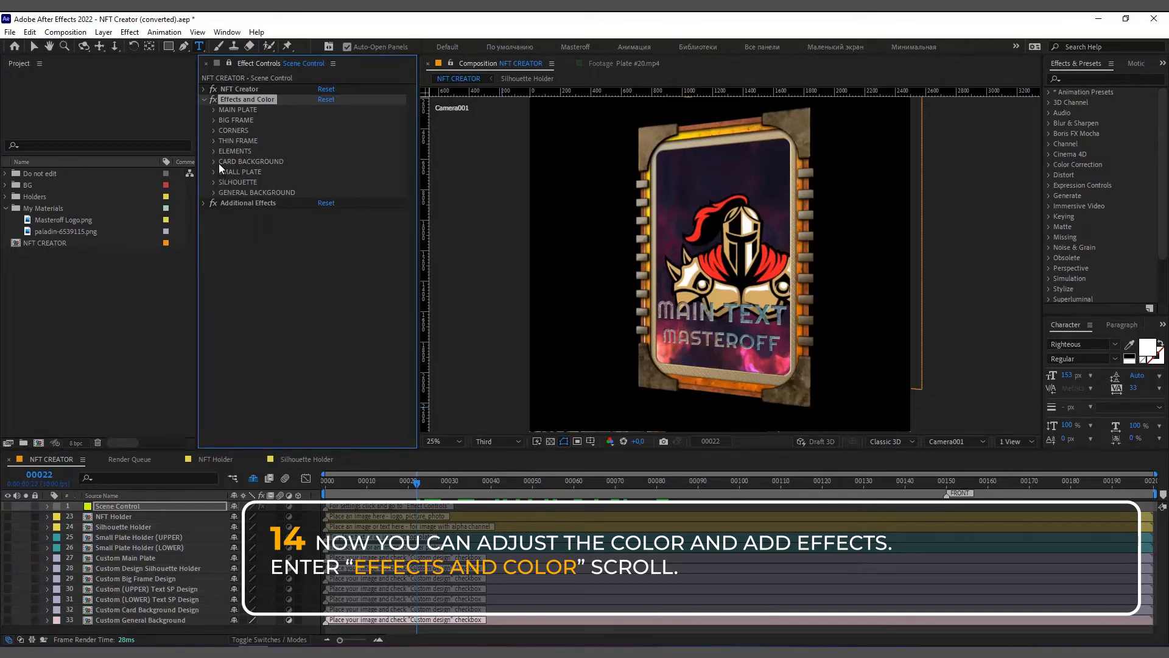
# Set the card background's original color to 28.
pyautogui.click(214, 162)
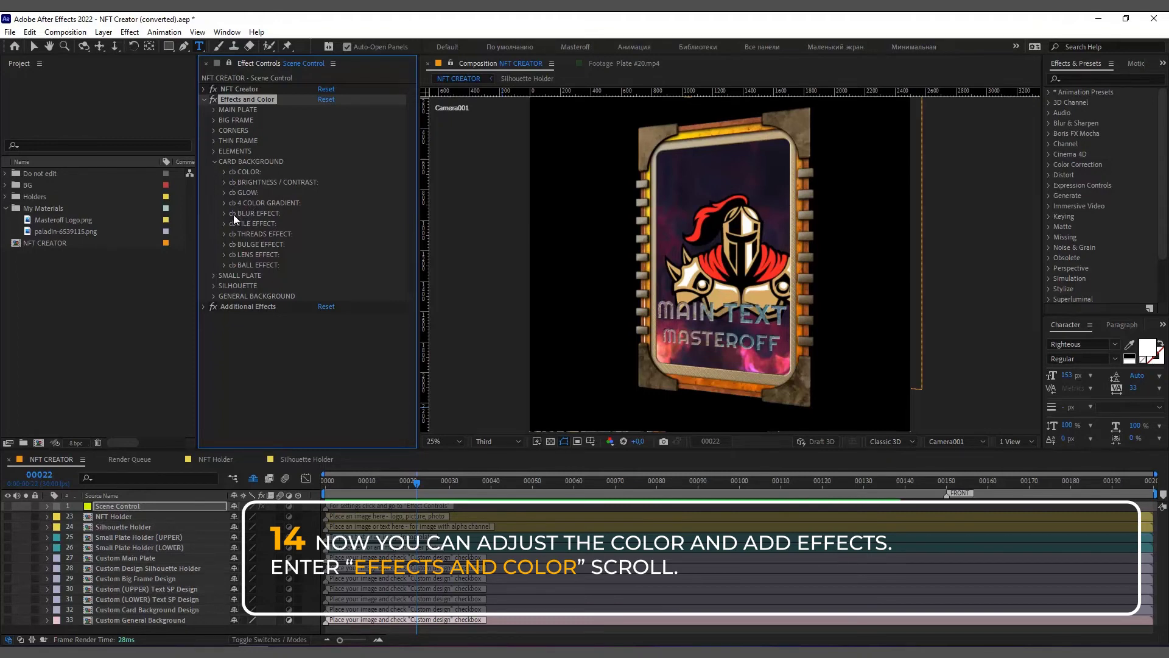
pyautogui.click(224, 172)
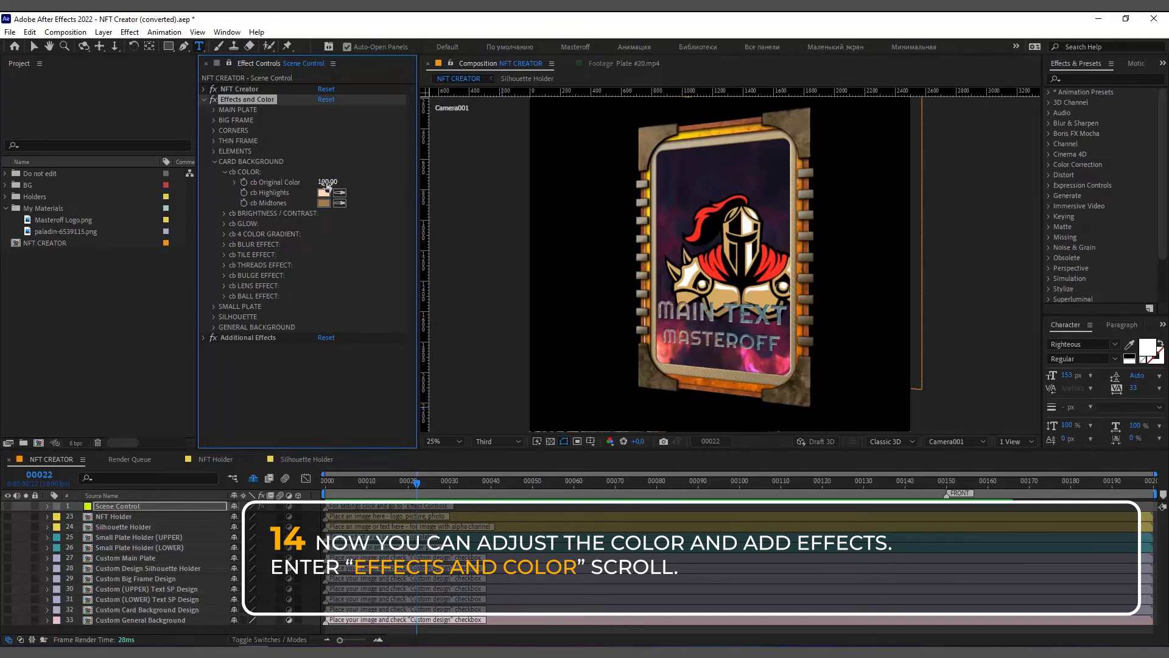
pyautogui.moveTo(327, 184); pyautogui.dragTo(284, 194)
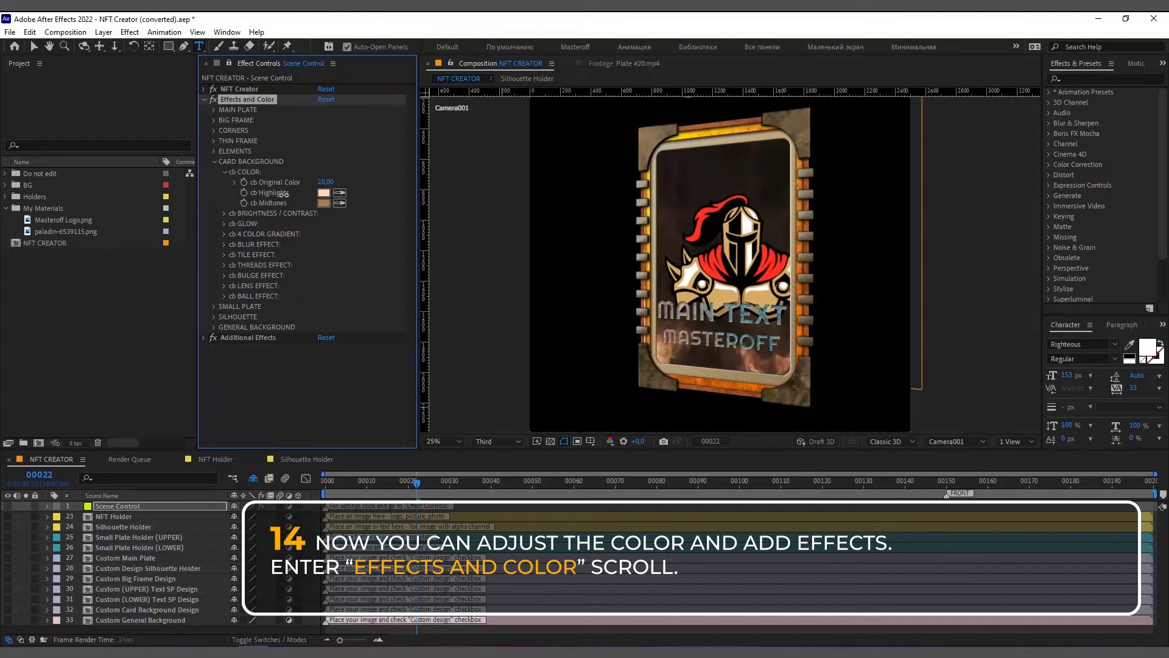
# Set the card background's midtones to a muted red derived from the paladin's red cape.
pyautogui.click(322, 203)
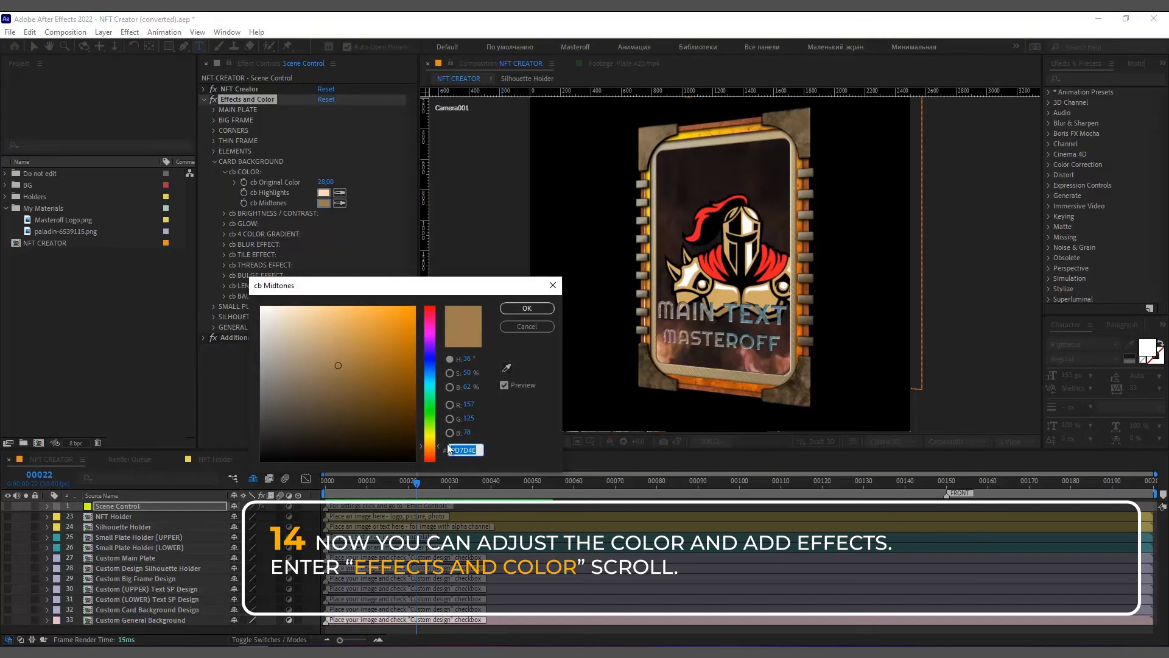
pyautogui.click(508, 366)
pyautogui.click(711, 269)
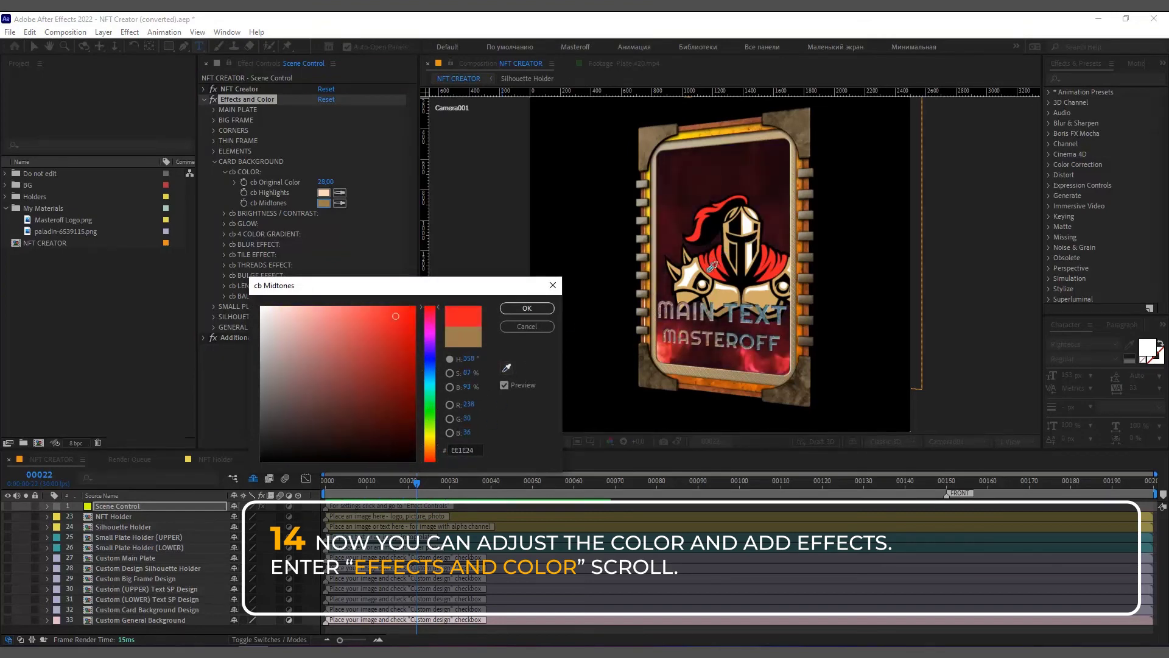
pyautogui.click(341, 333)
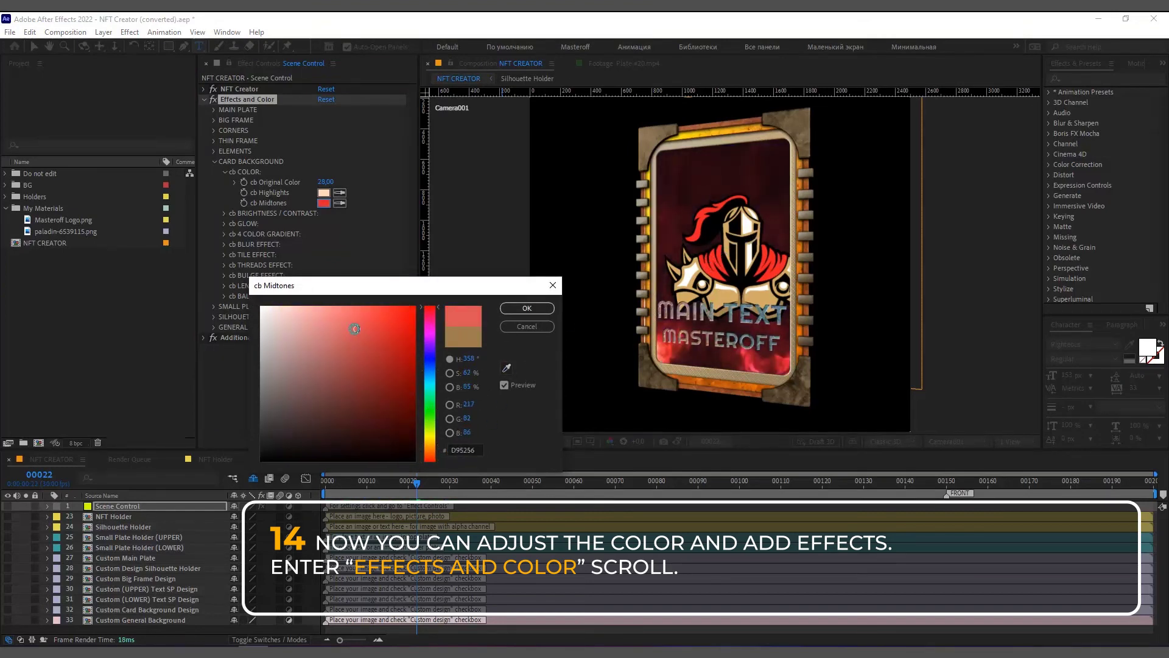
pyautogui.click(525, 308)
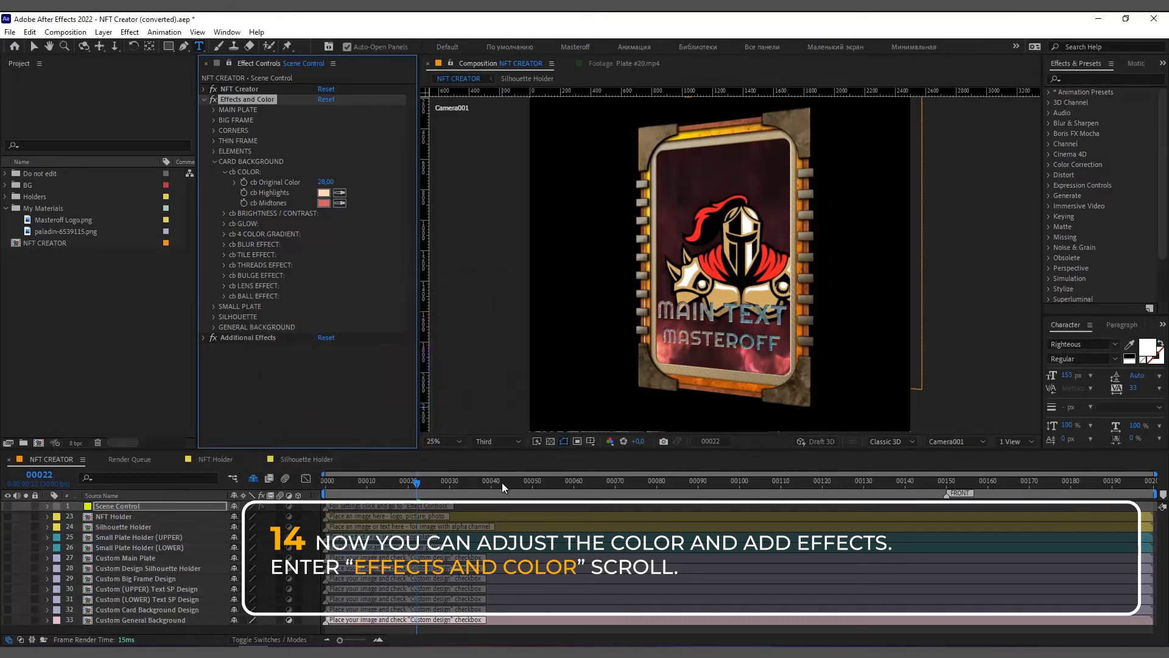
# Preview the card's animation with the new background colors, ending at frame 00051.
pyautogui.press('space')
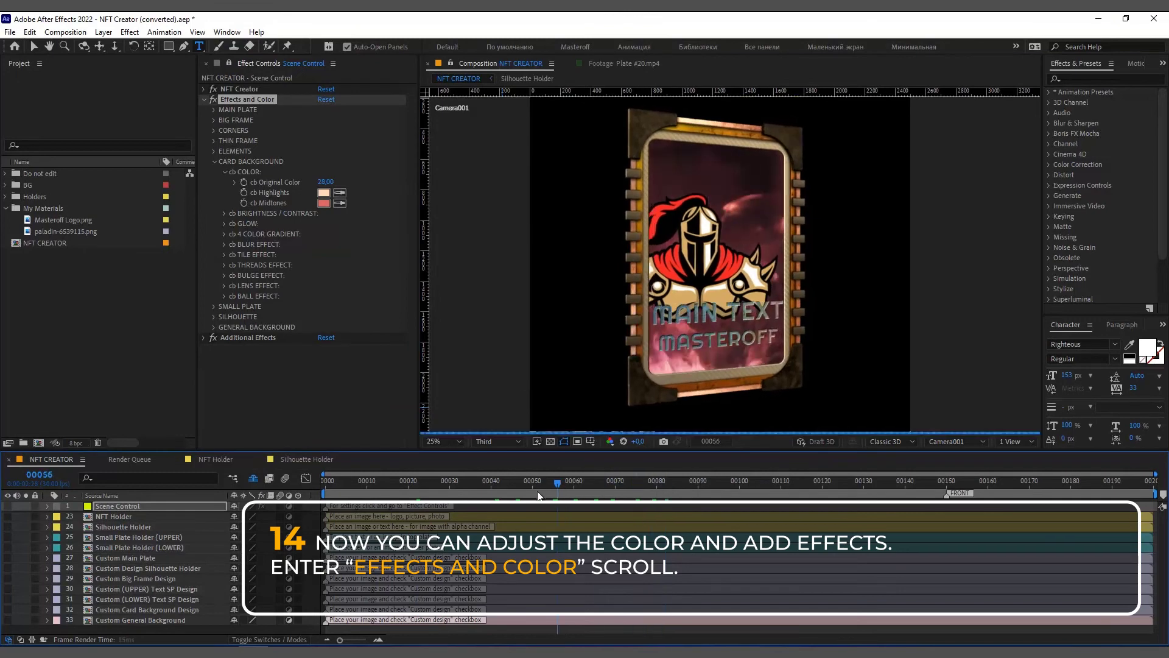
pyautogui.click(537, 491)
pyautogui.click(224, 172)
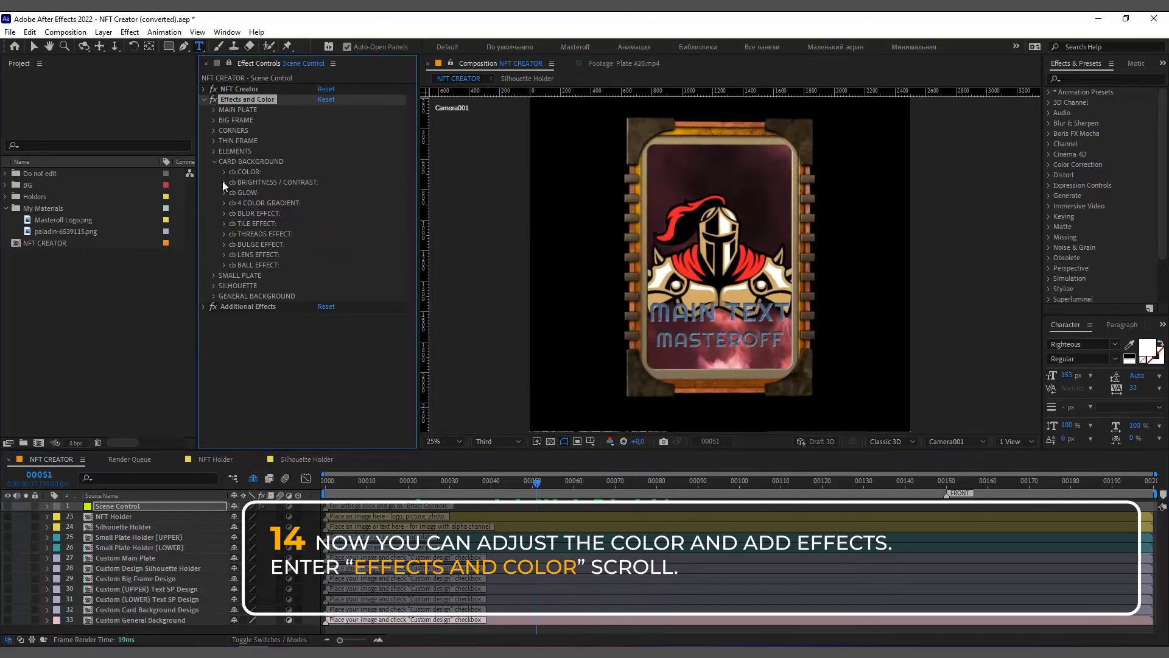
# Try the threads effect on the card background with width 36 and direction -93°, and switch it off again.
pyautogui.click(224, 234)
pyautogui.click(321, 245)
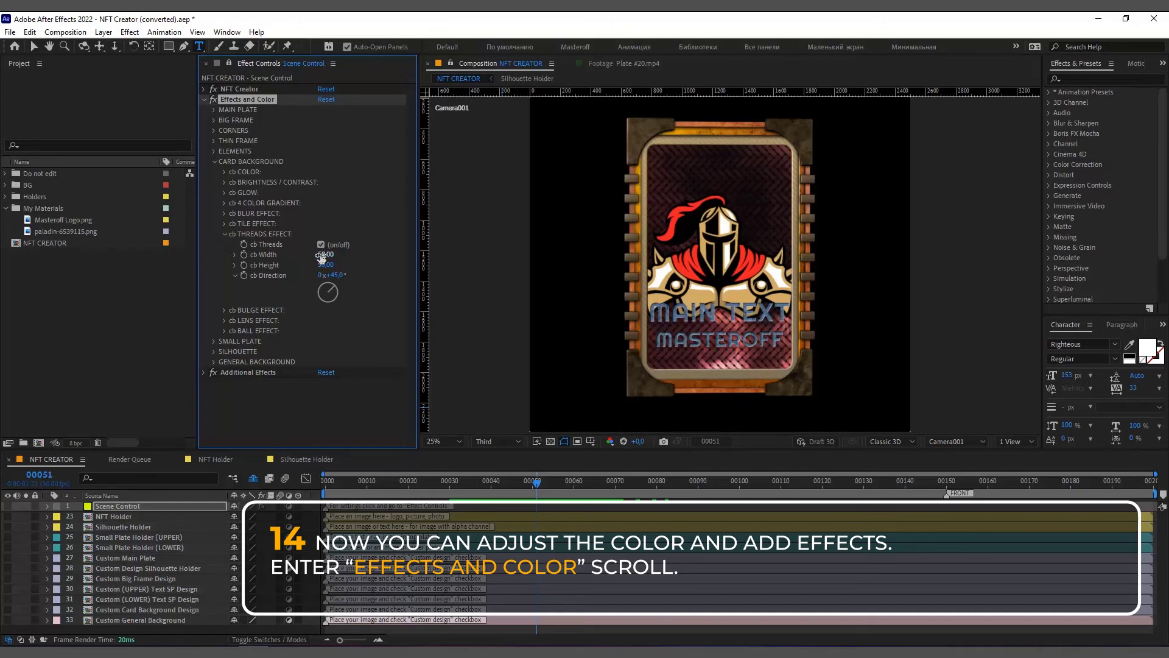
pyautogui.click(324, 292)
pyautogui.moveTo(324, 291)
pyautogui.mouseDown()
pyautogui.moveTo(304, 294)
pyautogui.moveTo(311, 268)
pyautogui.moveTo(296, 277)
pyautogui.moveTo(331, 265)
pyautogui.moveTo(323, 274)
pyautogui.mouseUp()
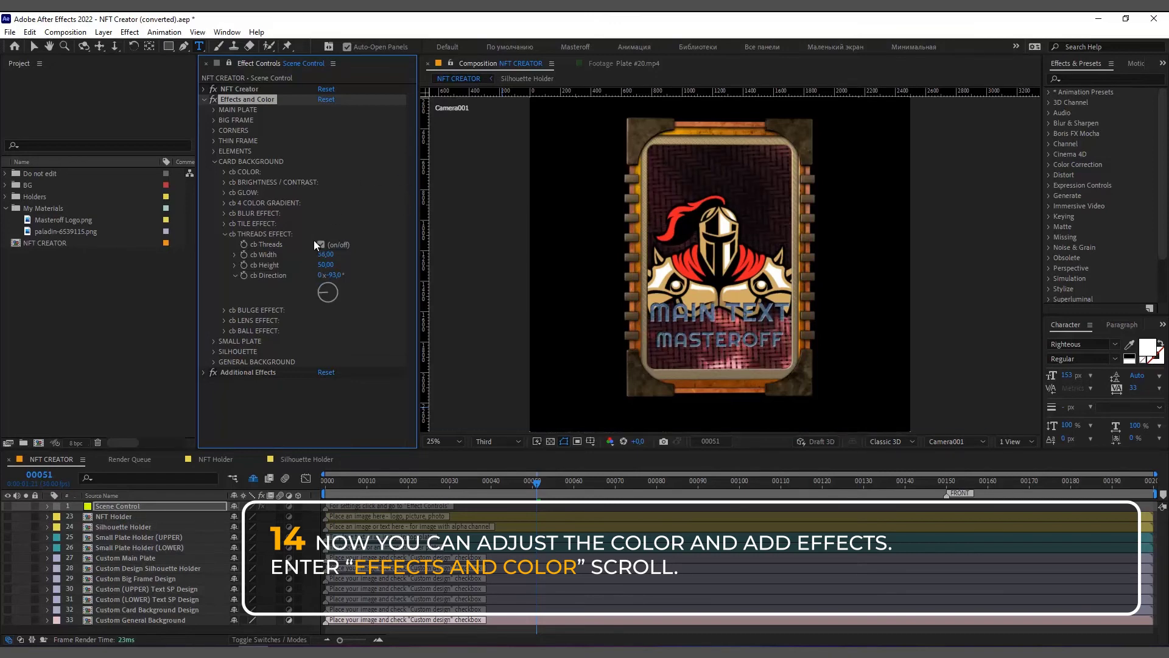
pyautogui.click(321, 244)
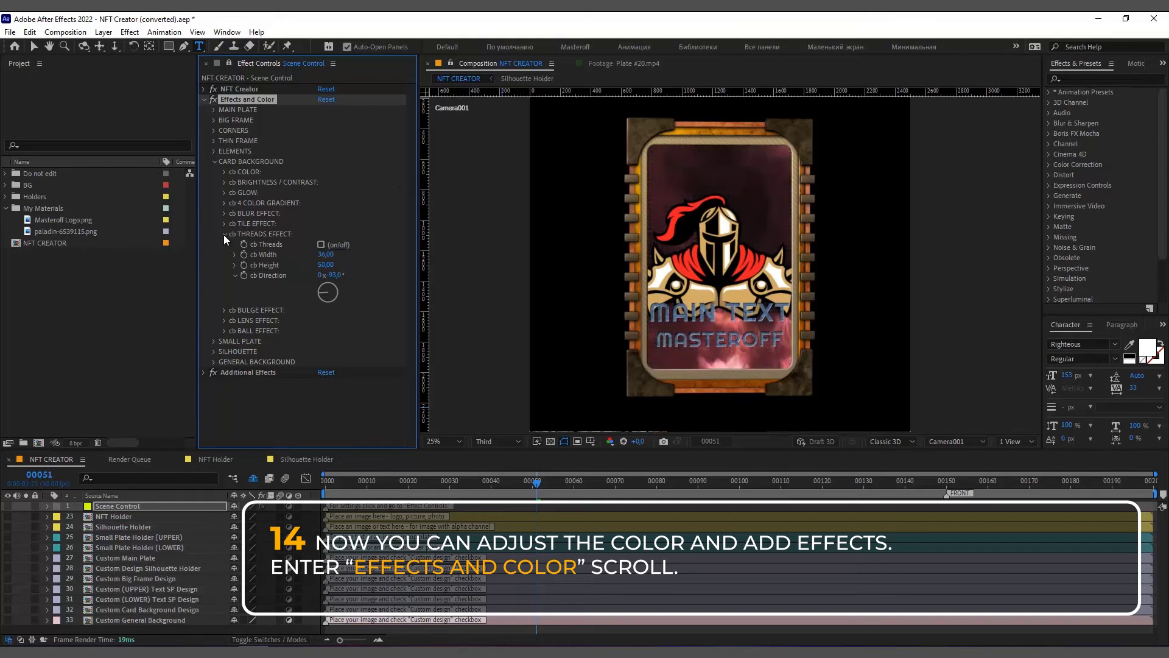
pyautogui.click(224, 234)
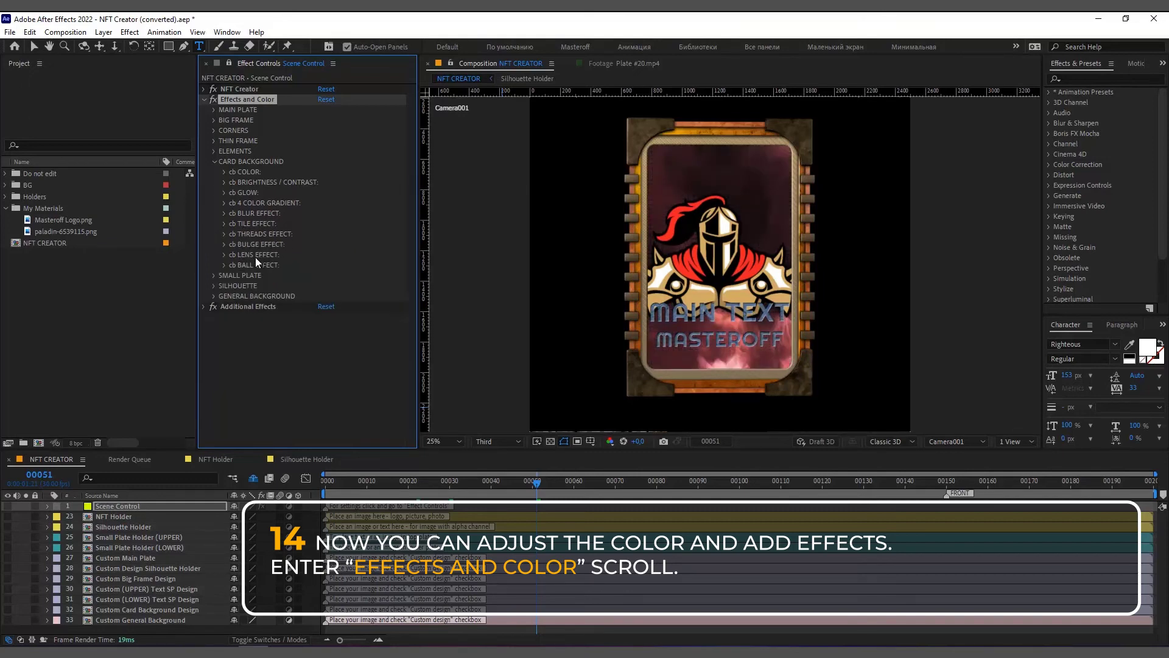
# Enable the card background's lens effect with a lens size of 88.10 and a lens convergence of 33.40.
pyautogui.click(224, 255)
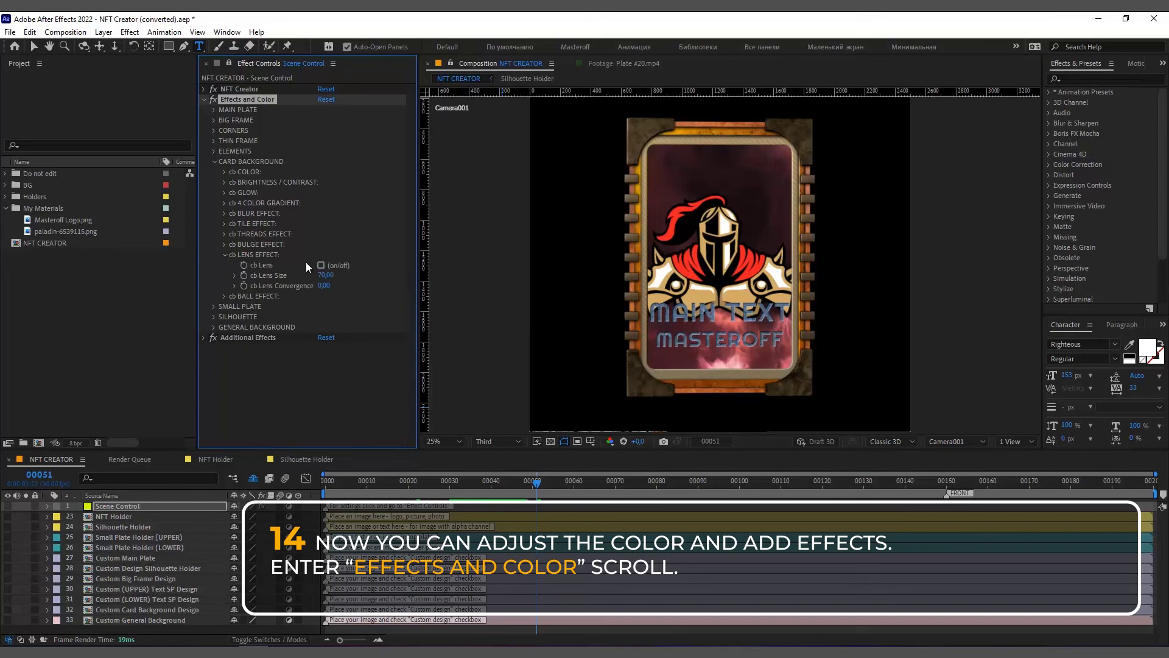
pyautogui.click(321, 266)
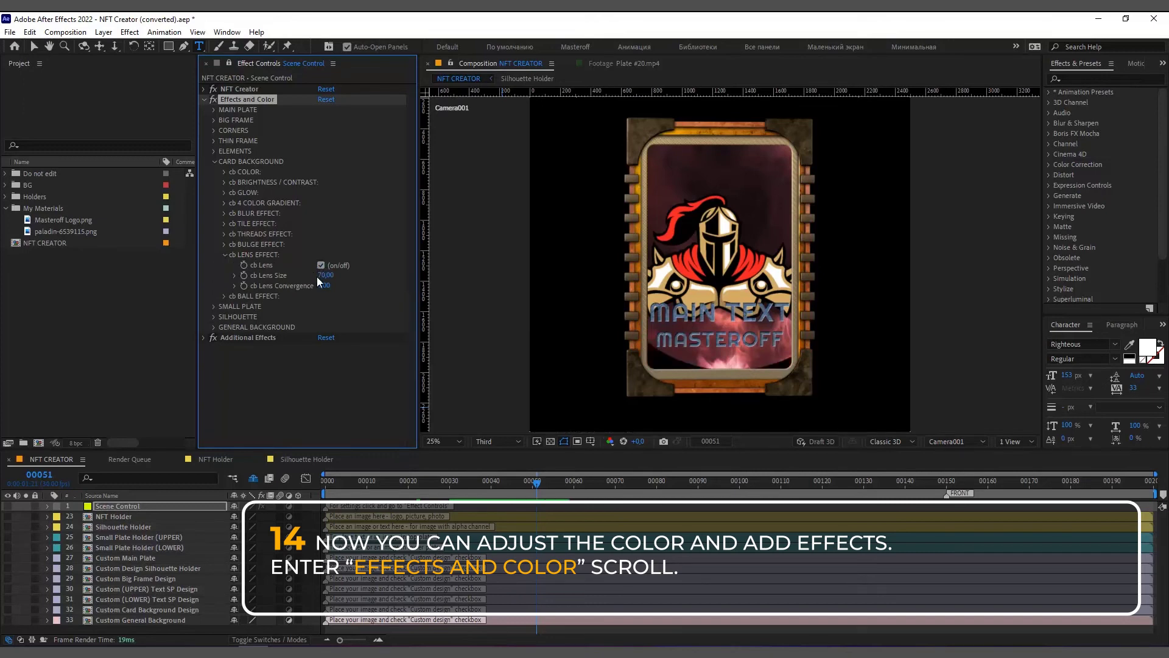
pyautogui.moveTo(555, 488); pyautogui.dragTo(715, 489)
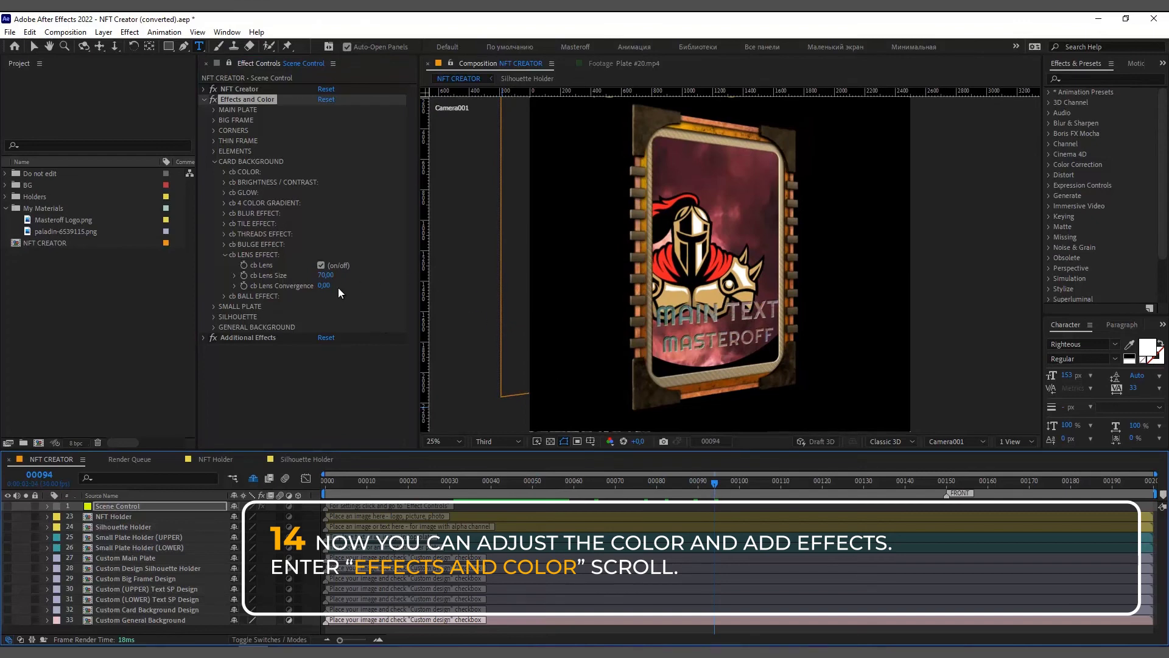
pyautogui.click(323, 289)
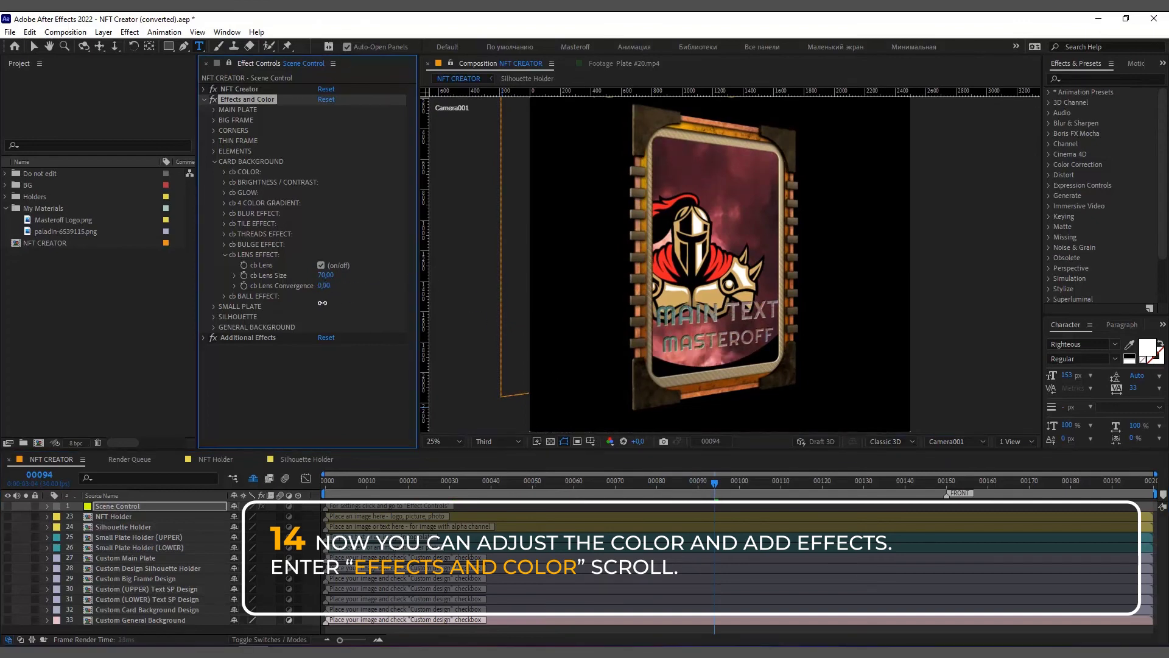
pyautogui.moveTo(324, 276); pyautogui.dragTo(432, 273)
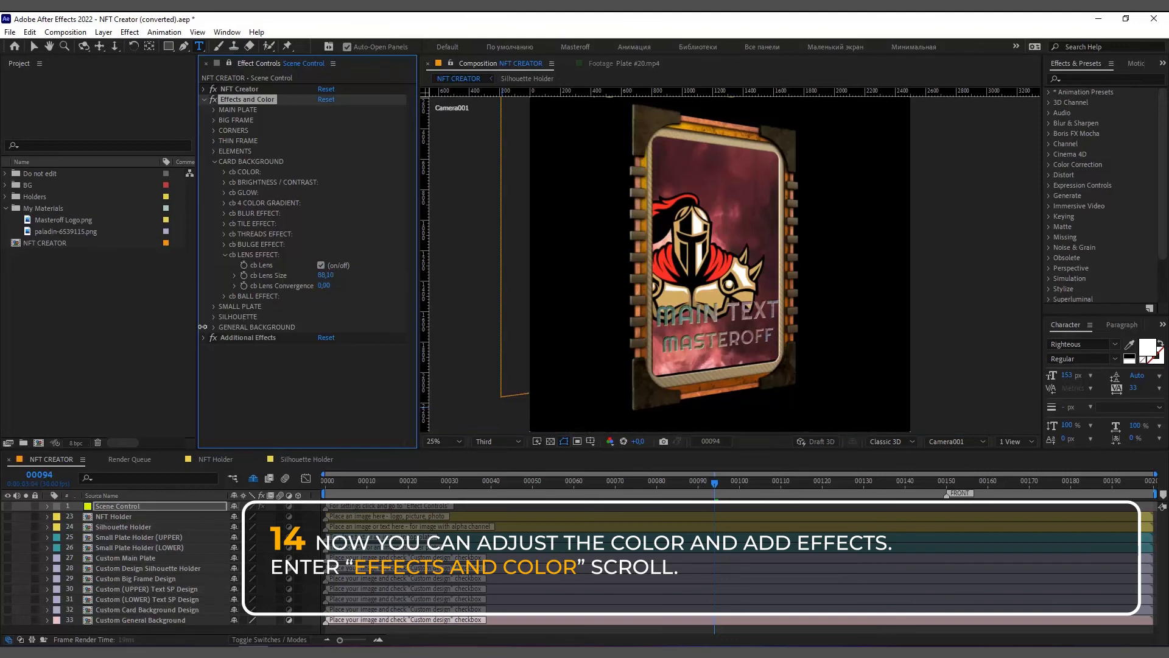
pyautogui.moveTo(323, 285); pyautogui.dragTo(358, 306)
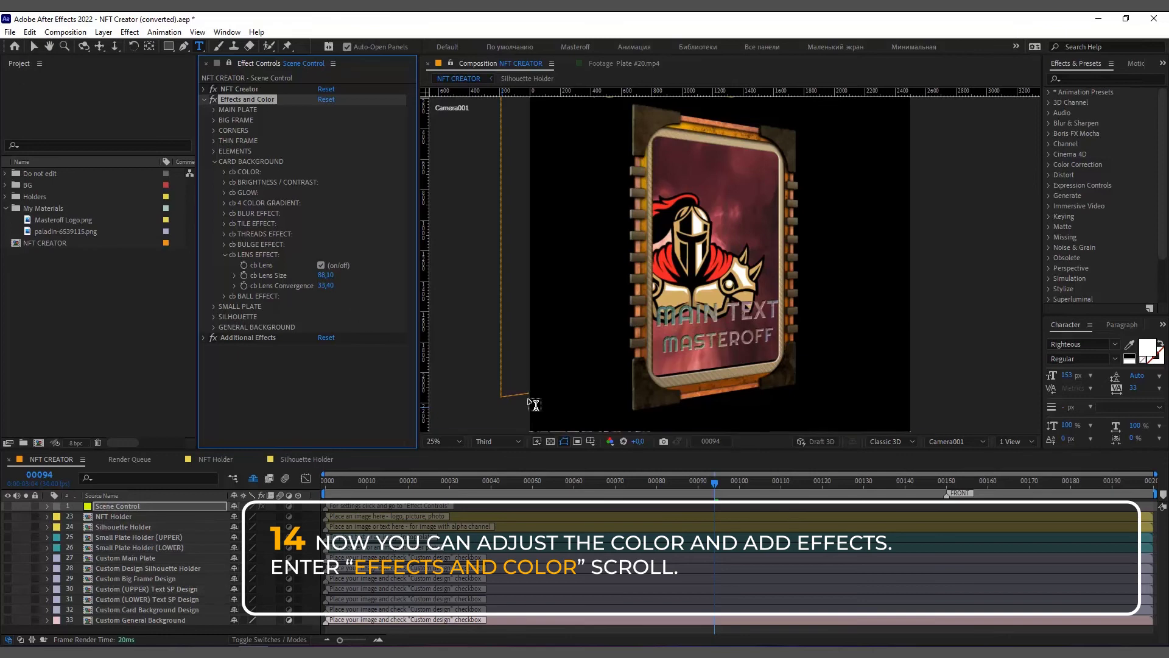
# Preview the lens effect in the animation from frame 00040, ending at frame 00060.
pyautogui.moveTo(710, 484); pyautogui.dragTo(491, 481)
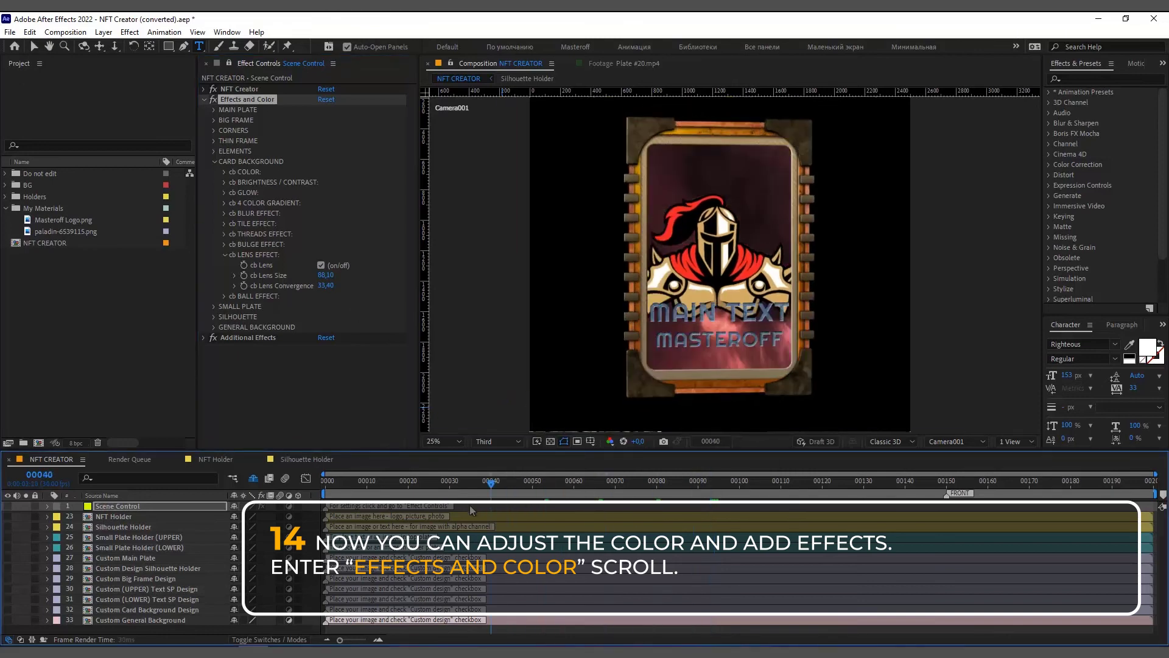
pyautogui.press('space')
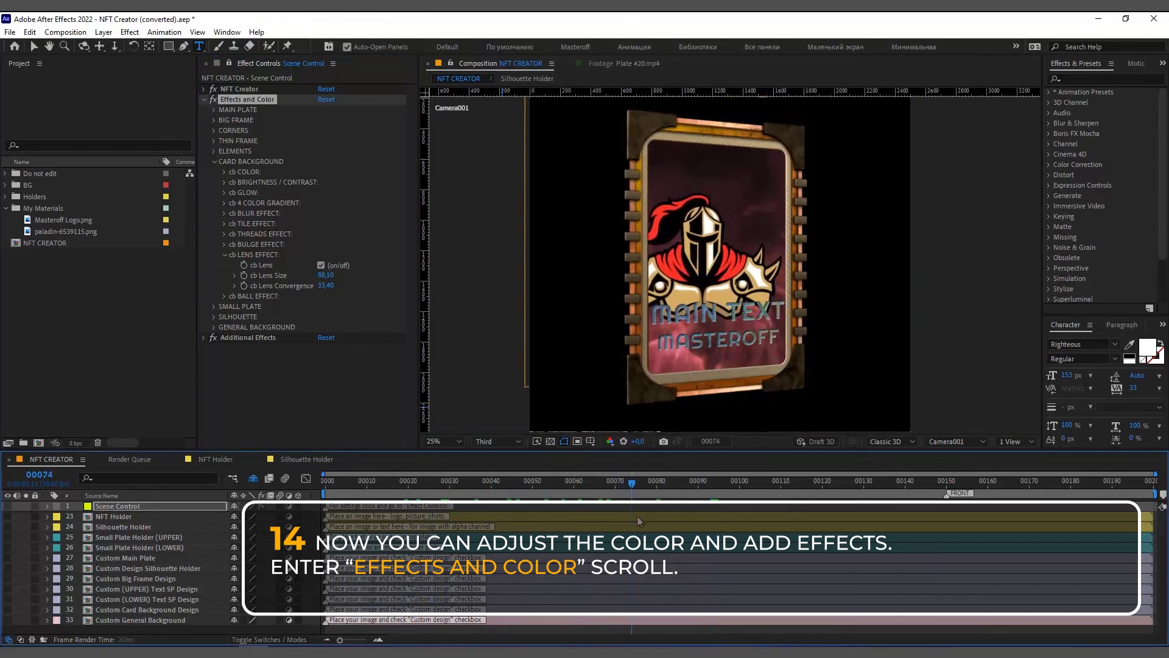
pyautogui.click(574, 481)
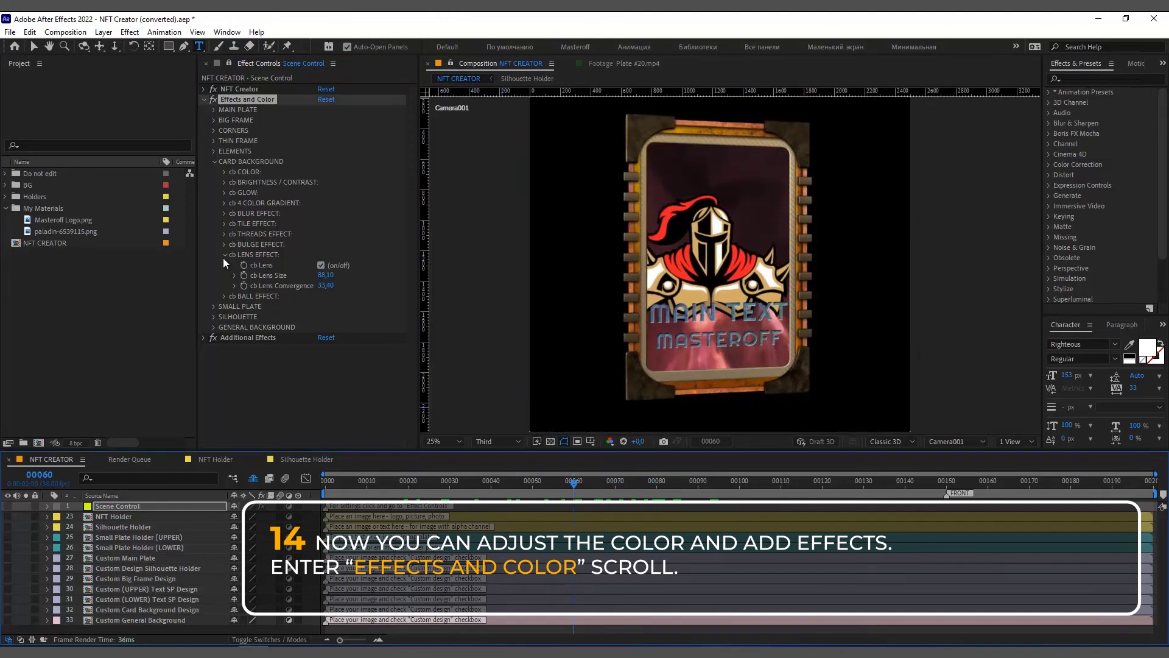
# Enable the ramp for the general background, with the custom general background switched off.
pyautogui.click(213, 161)
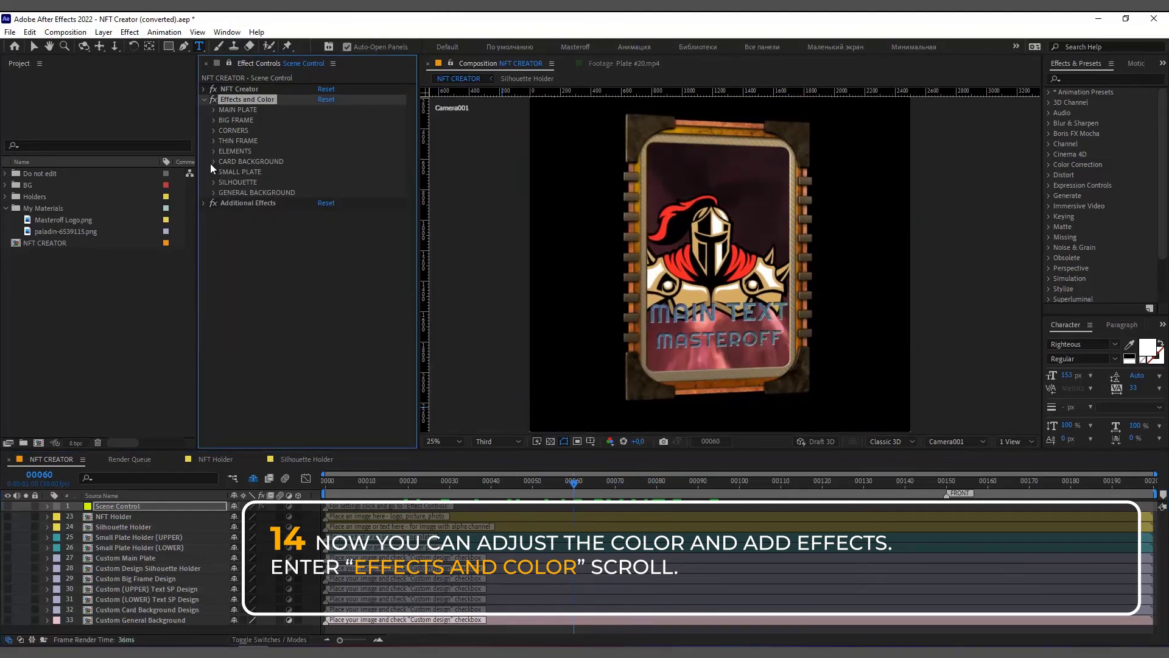
pyautogui.click(213, 194)
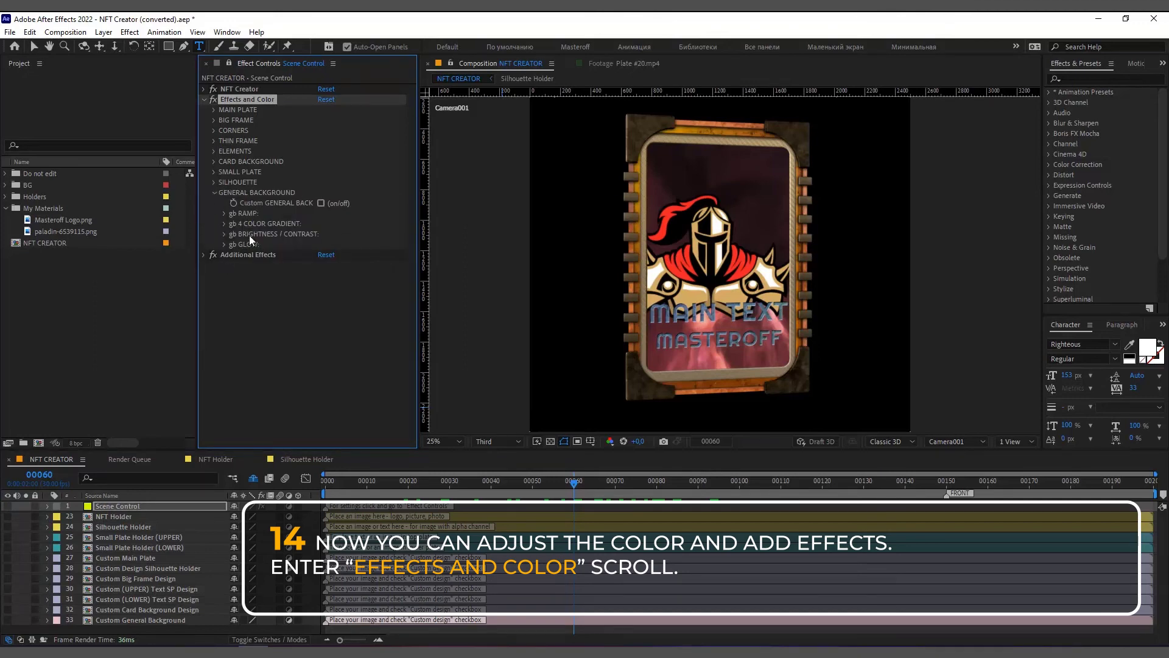
pyautogui.click(321, 203)
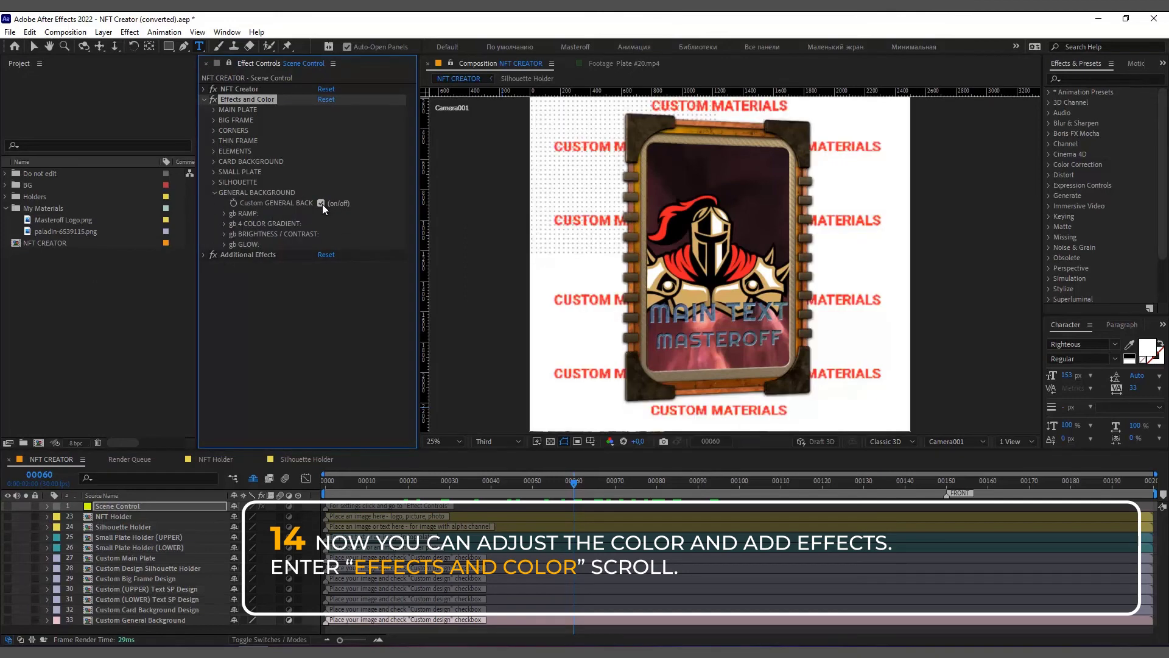
pyautogui.click(225, 214)
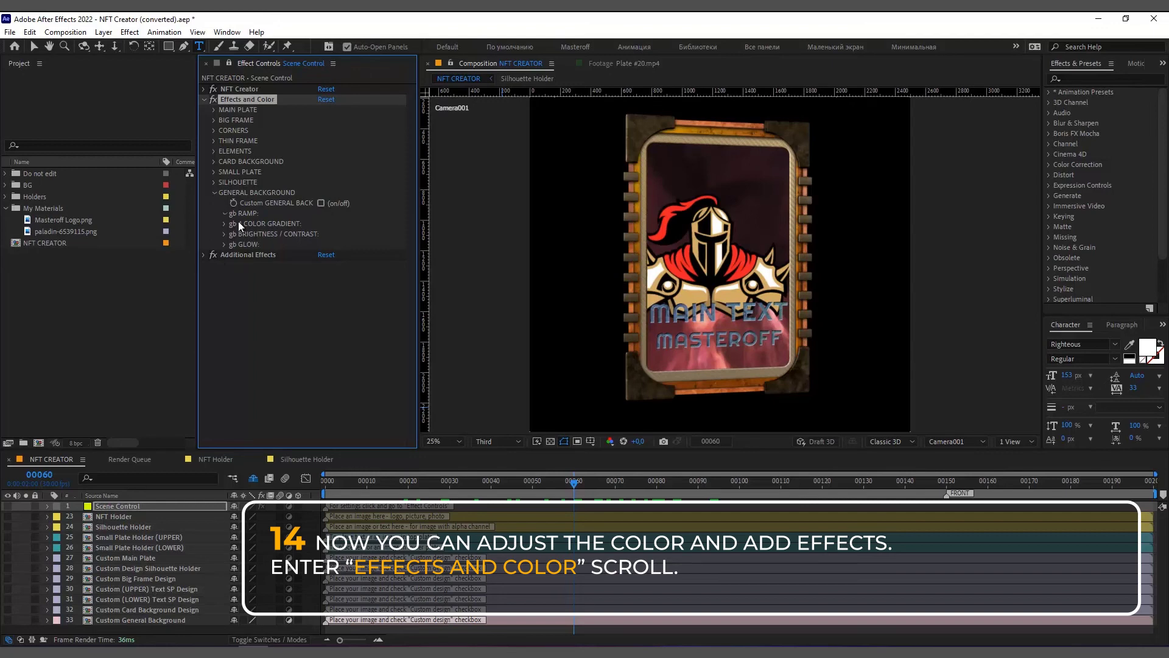
pyautogui.click(320, 224)
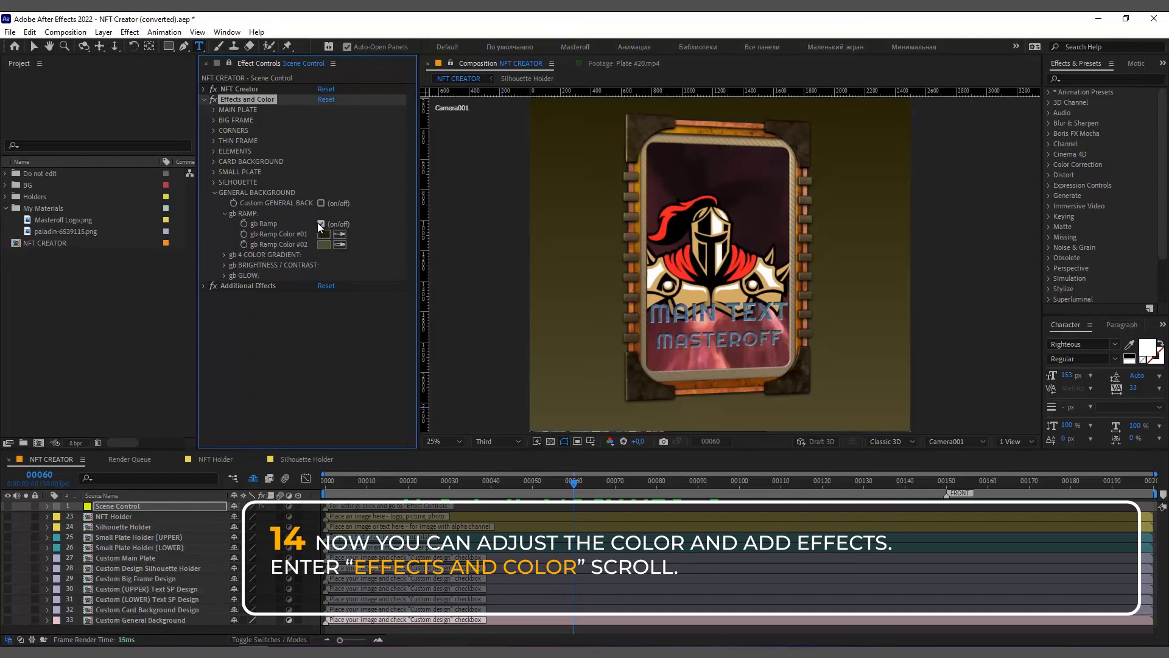
# Set the general background's second ramp color to the muted brown 997C5B.
pyautogui.click(340, 244)
pyautogui.click(641, 330)
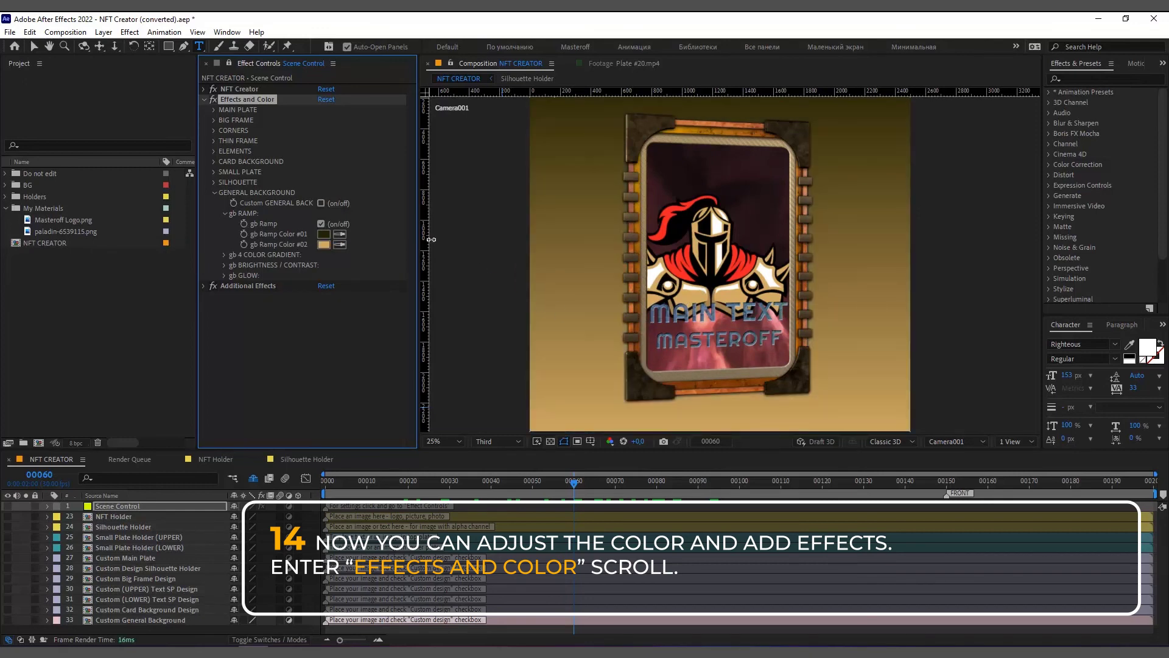
pyautogui.click(322, 247)
pyautogui.click(298, 376)
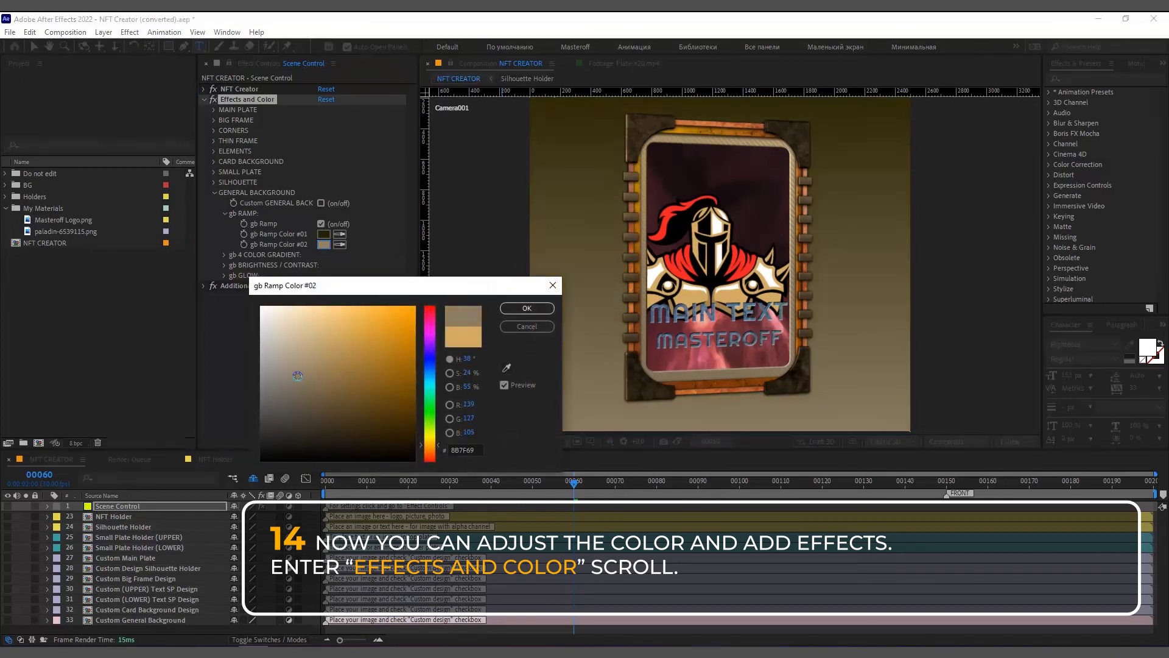
pyautogui.moveTo(298, 376); pyautogui.dragTo(324, 368)
pyautogui.moveTo(436, 444); pyautogui.dragTo(427, 446)
pyautogui.click(527, 308)
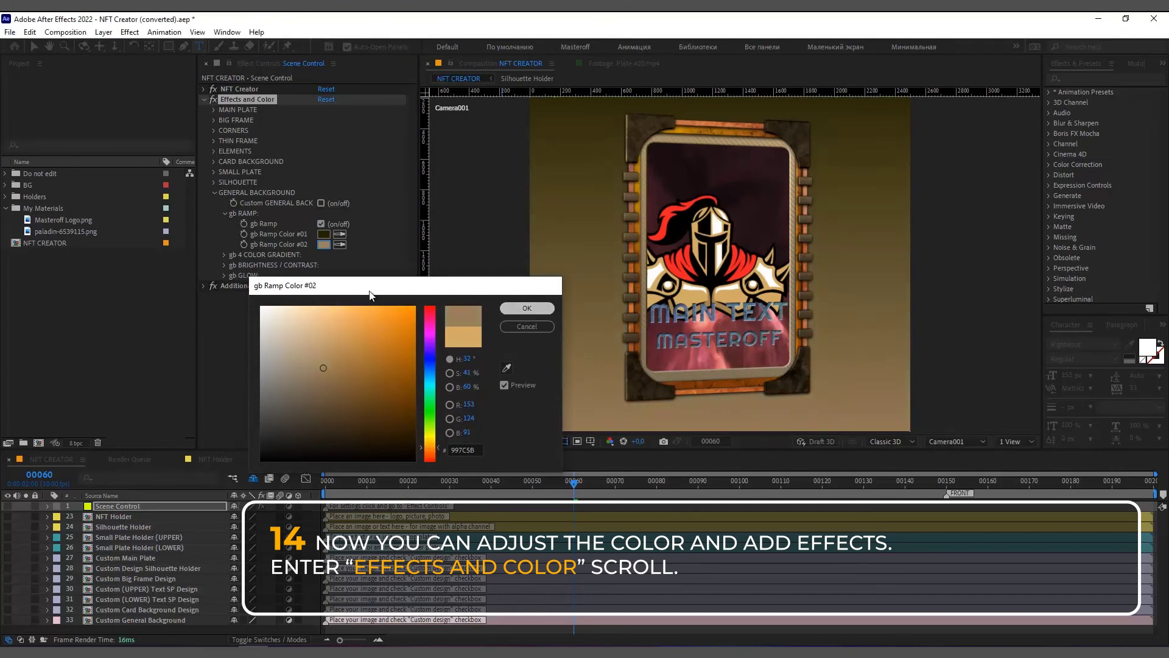
pyautogui.click(224, 213)
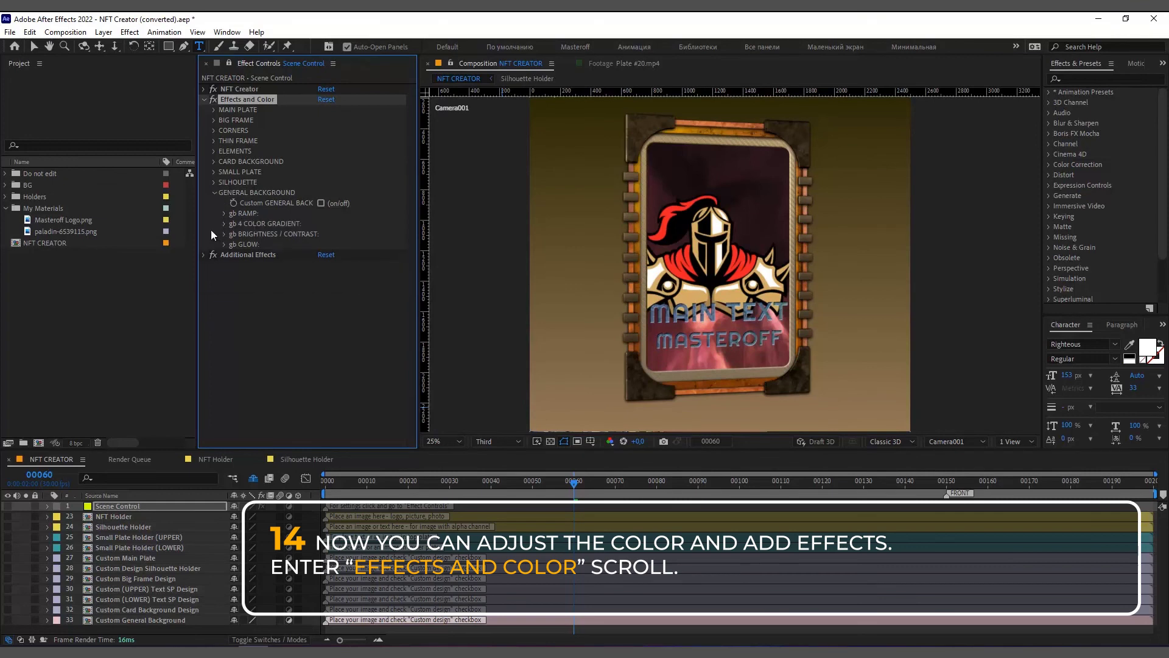
# Recolor the silhouette text to brown, with original color 0, beige highlights and brown midtones.
pyautogui.click(215, 193)
pyautogui.click(214, 182)
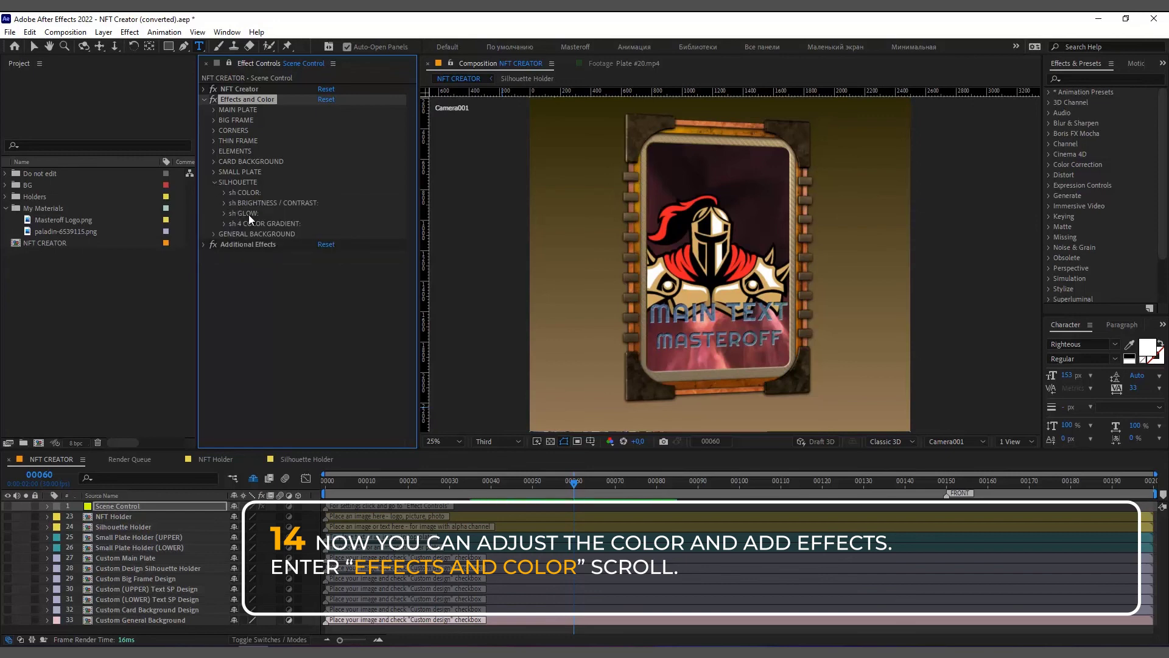
pyautogui.click(224, 192)
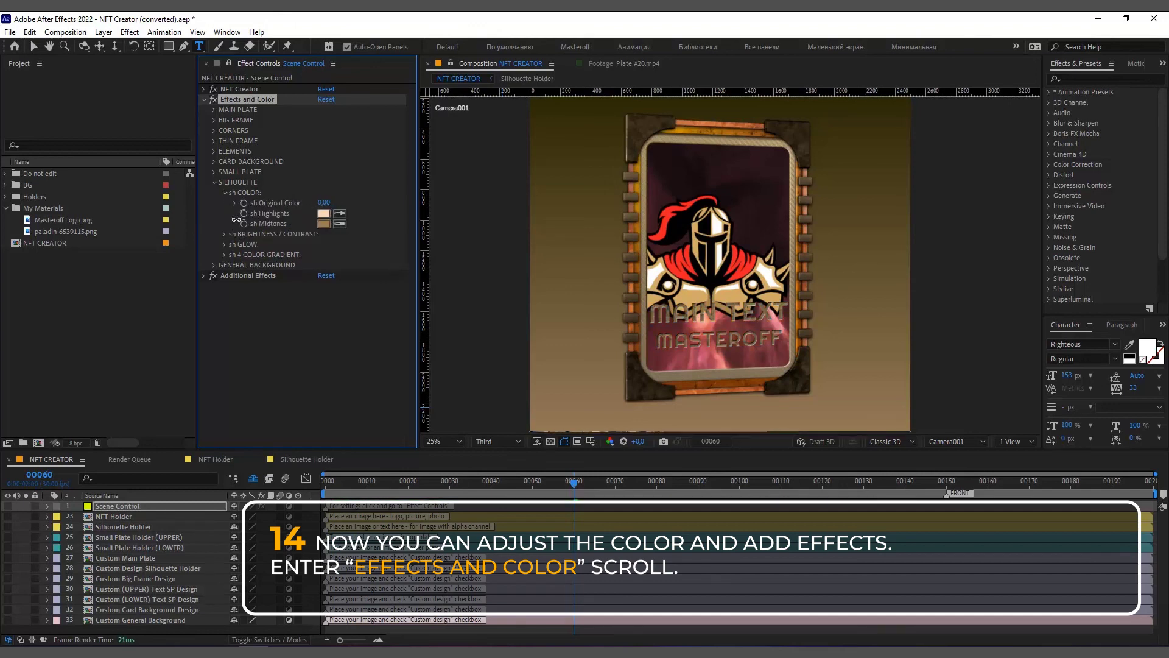
pyautogui.click(214, 181)
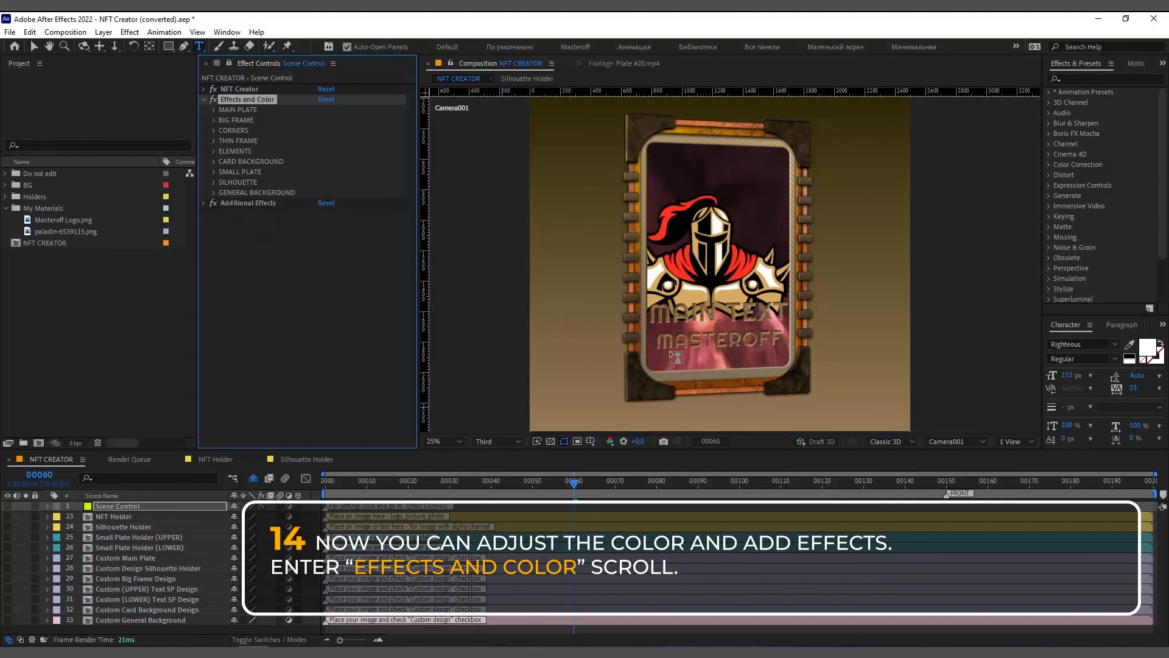
# Set the font size of the "MAIN TEXT" line in the Silhouette Holder composition to 126 px.
pyautogui.click(292, 460)
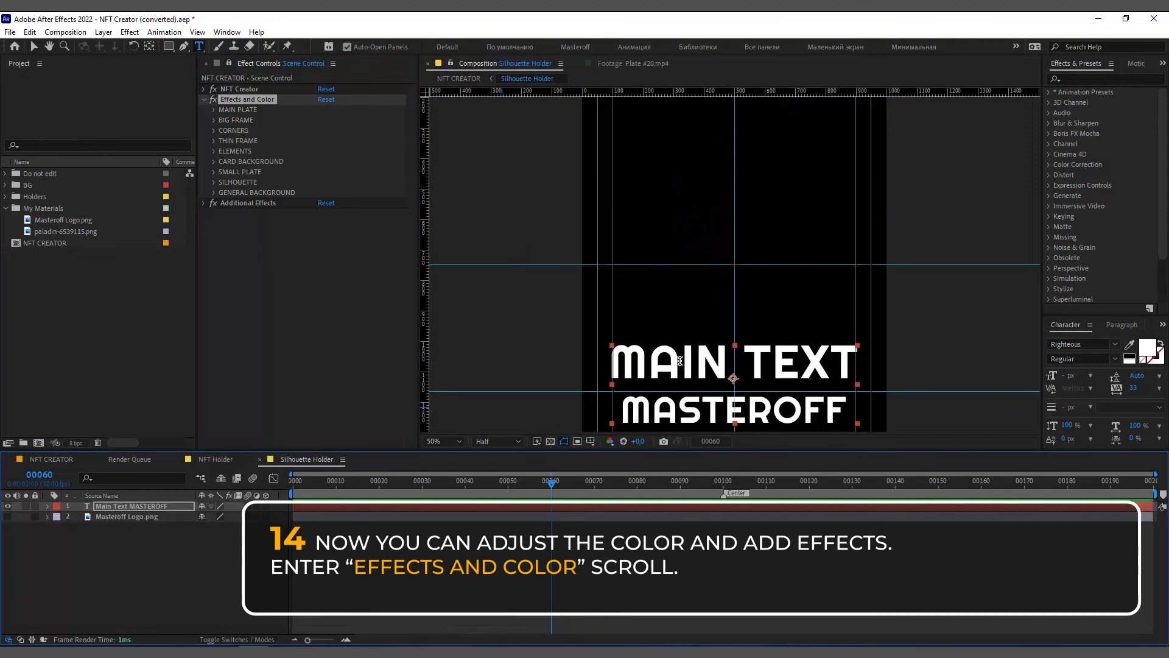
pyautogui.moveTo(609, 366); pyautogui.dragTo(870, 367)
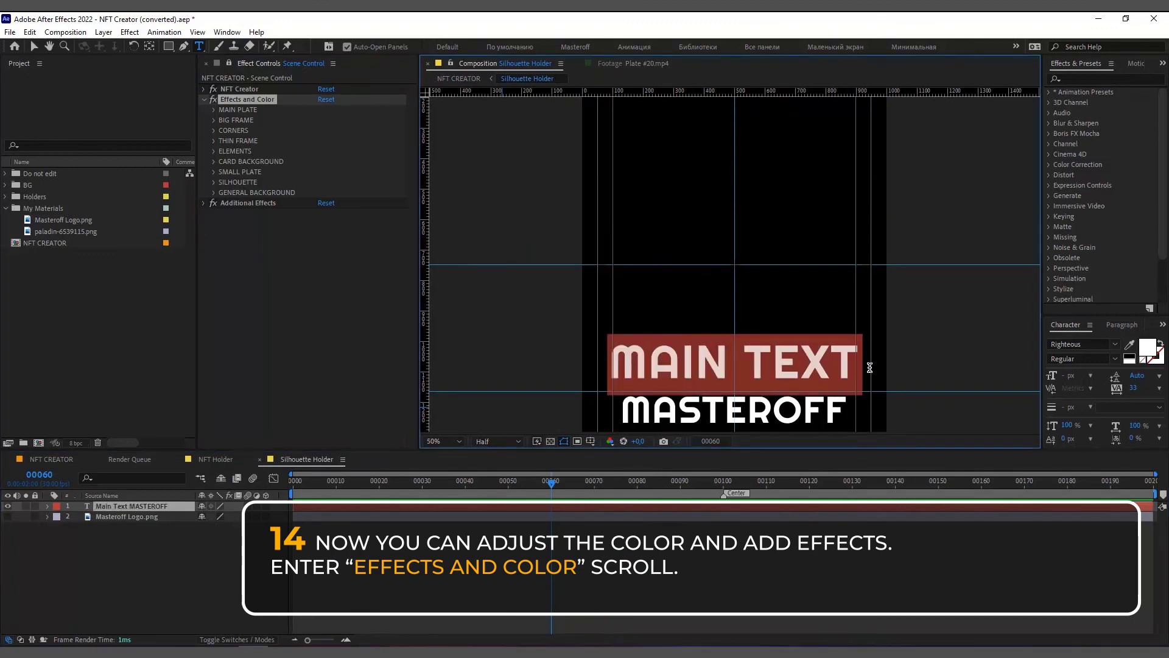
pyautogui.moveTo(1066, 375); pyautogui.dragTo(861, 490)
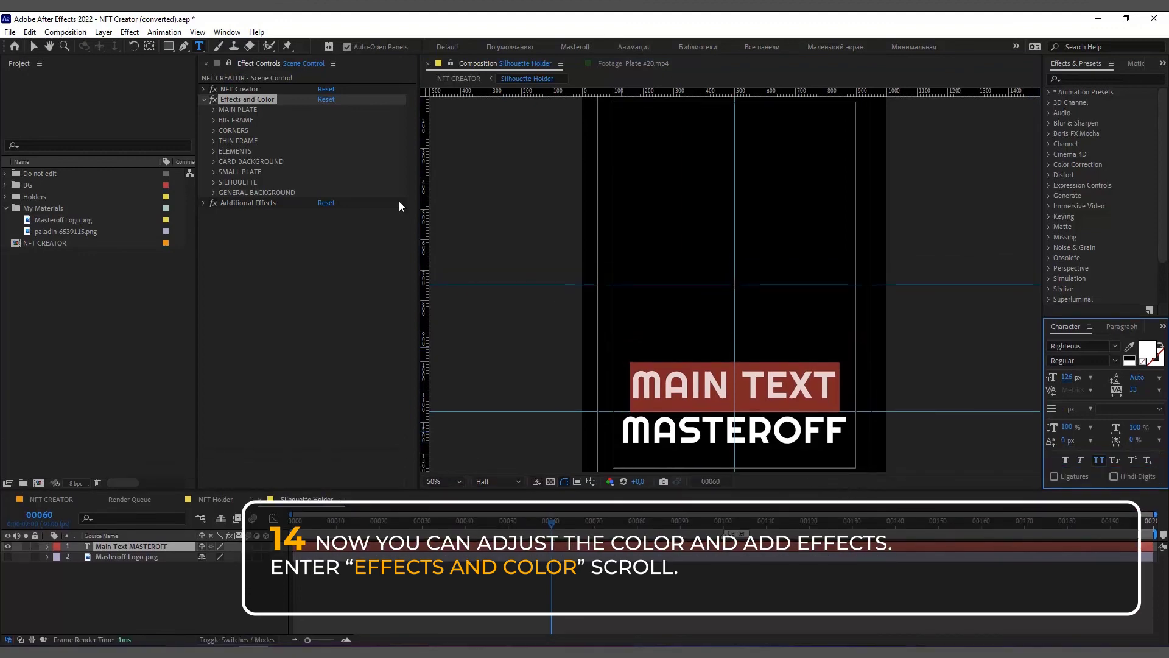
# Move the two-line text layer down so it sits at the lower edge of the inner guide frame.
pyautogui.click(34, 47)
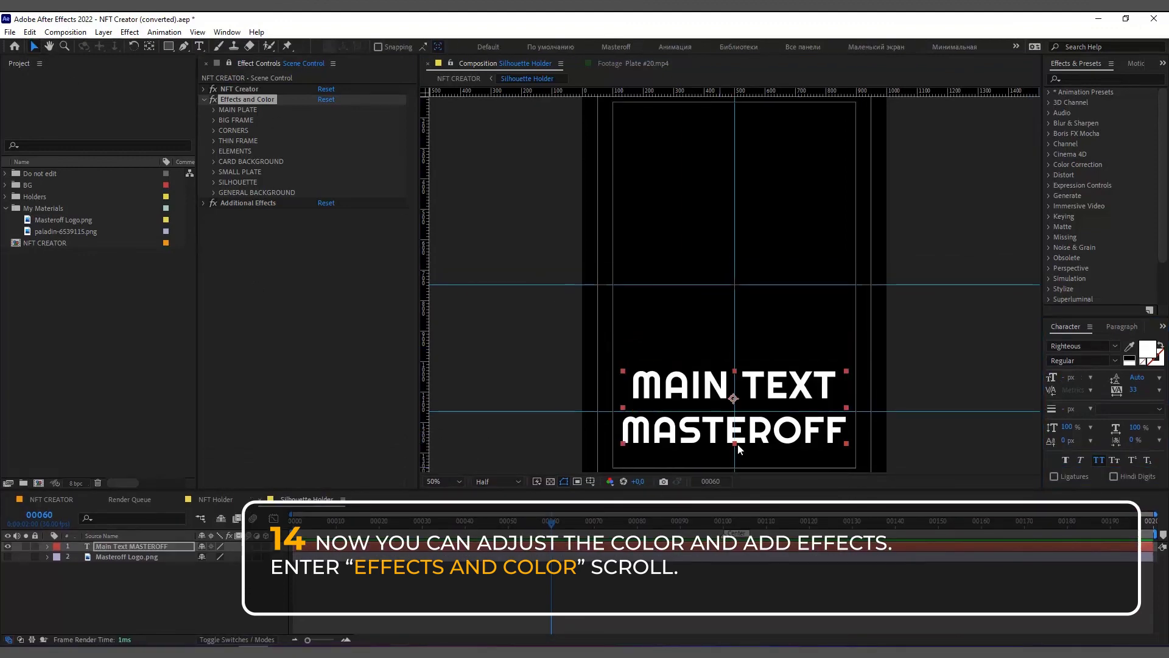
pyautogui.click(758, 383)
pyautogui.moveTo(757, 385); pyautogui.dragTo(755, 397)
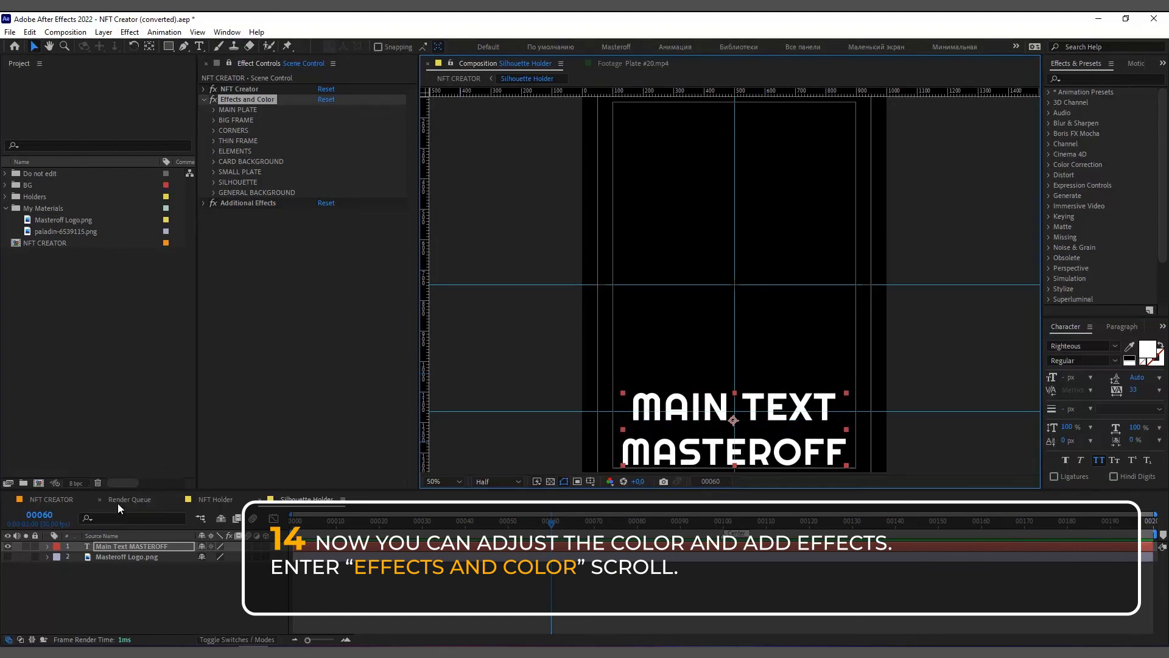
# Return to the NFT CREATOR composition and scrub through the animation to check the card, ending at frame 00011.
pyautogui.click(48, 498)
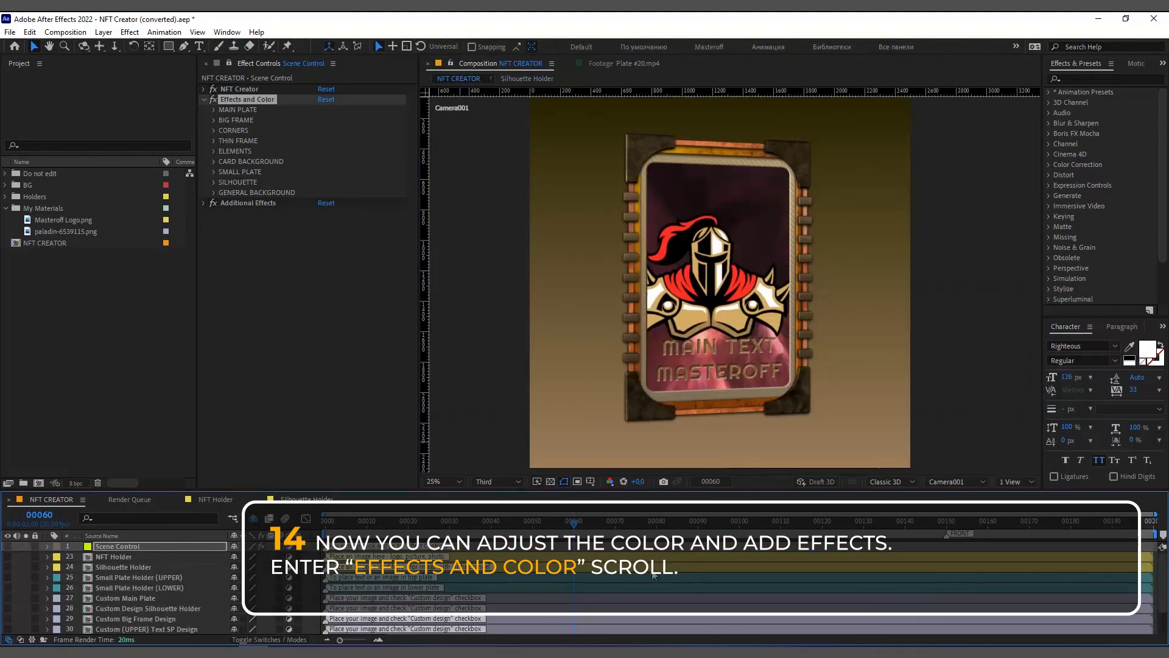
pyautogui.moveTo(586, 527); pyautogui.dragTo(1000, 547)
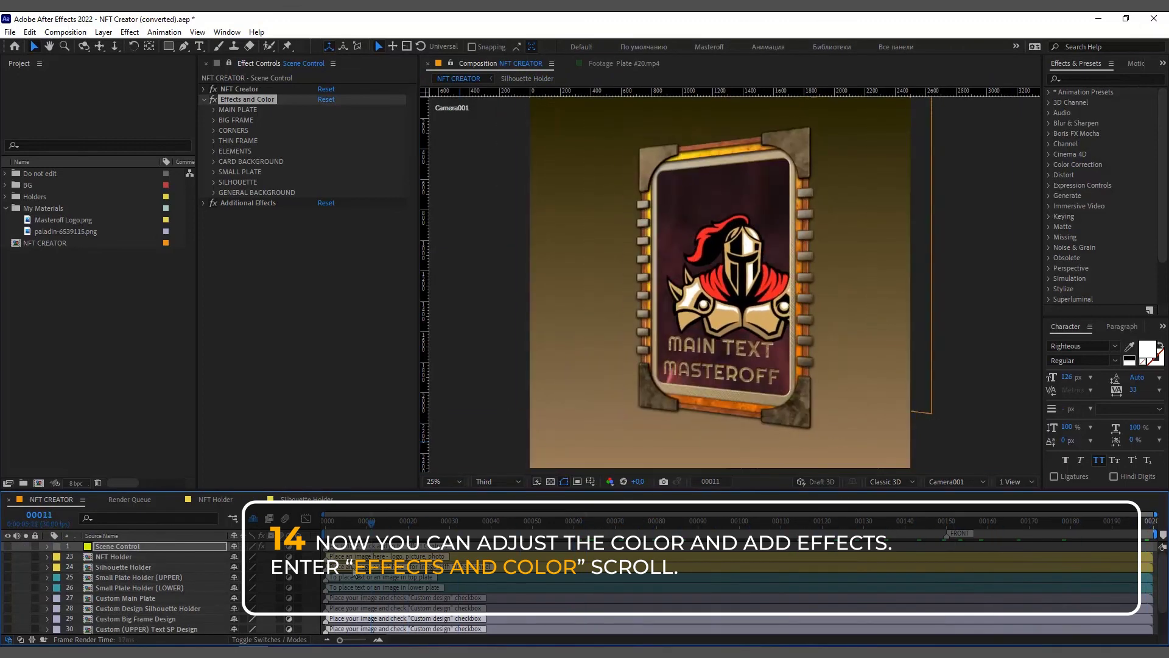